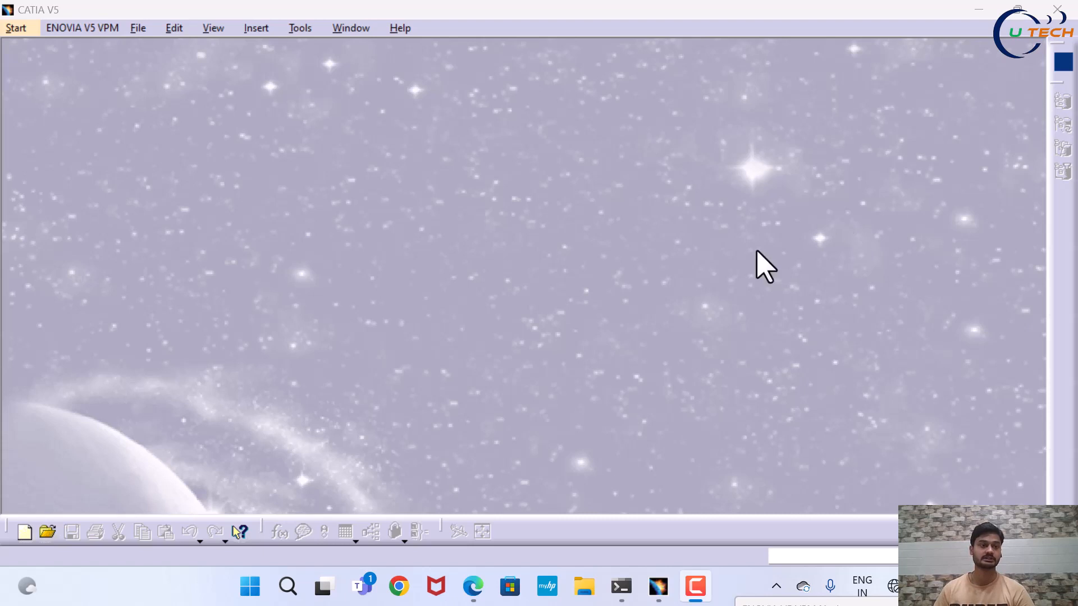
- Create a new Mechanical Design part named Part1, keeping hybrid design enabled and no geometrical set
click(9, 27)
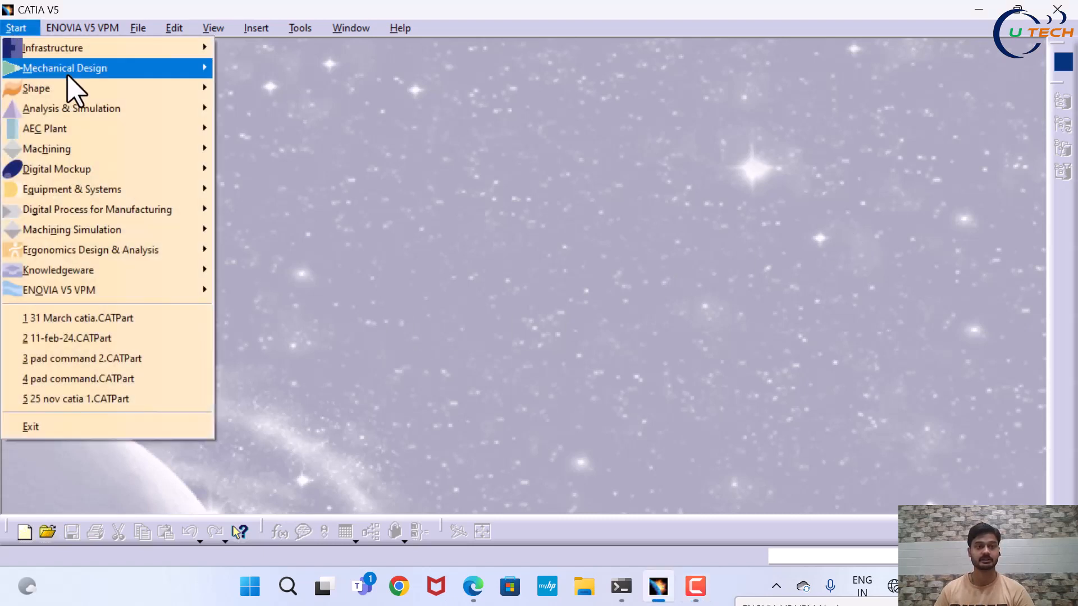
mouse_move(133, 69)
click(260, 68)
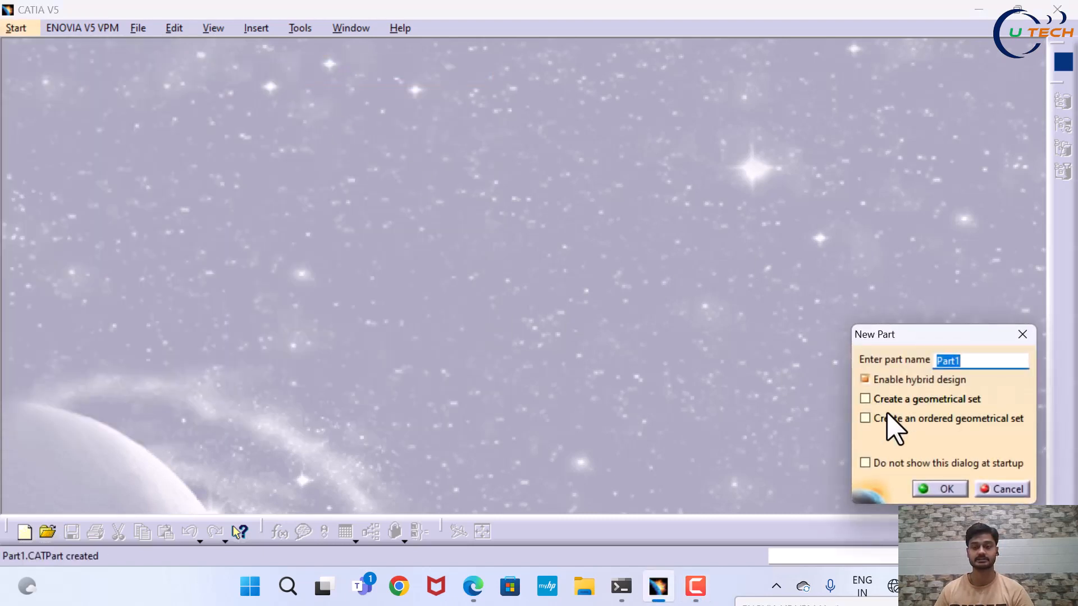
click(961, 486)
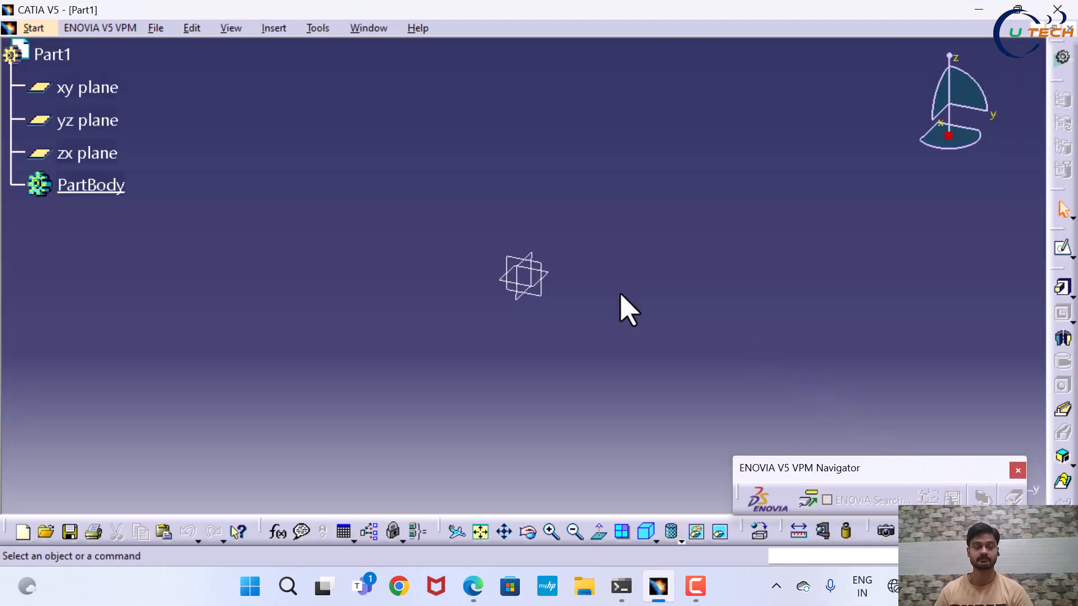
- Start a positioned sketch on the yz plane with implicit origin and orientation
click(540, 269)
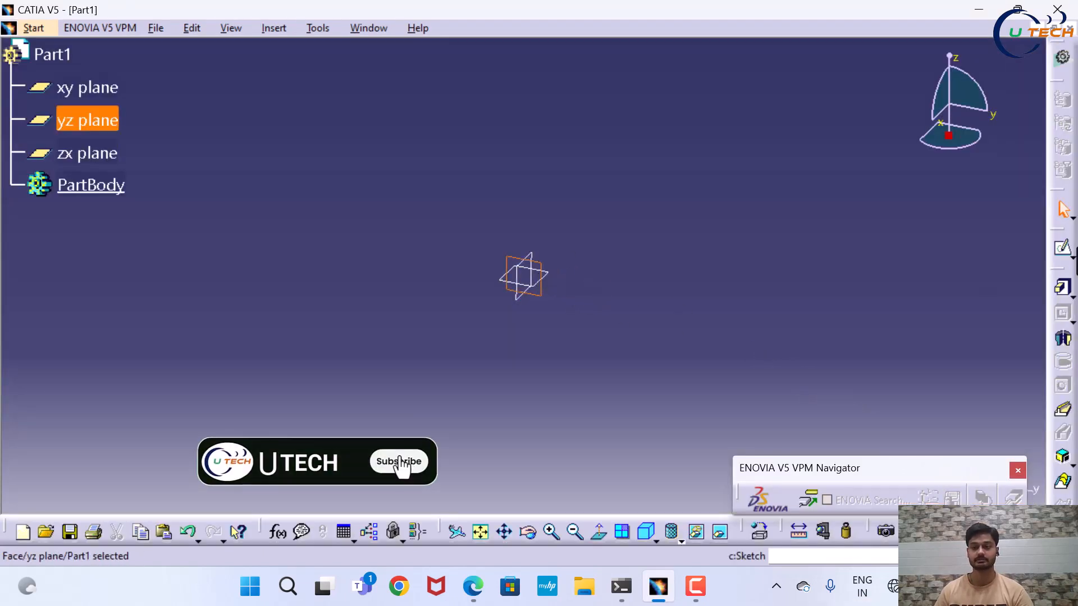
click(1070, 256)
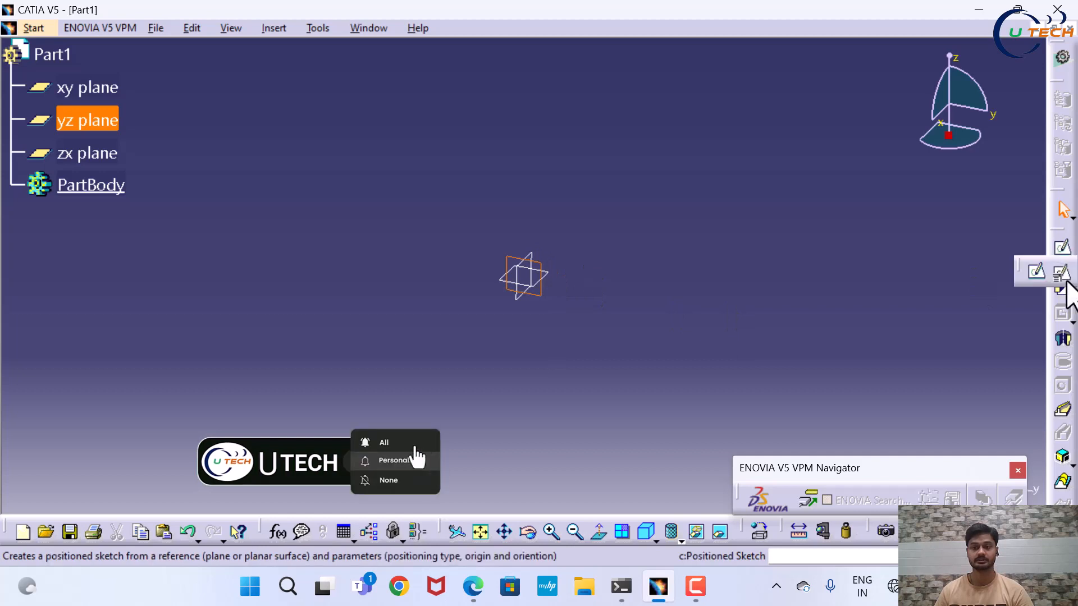
click(1063, 276)
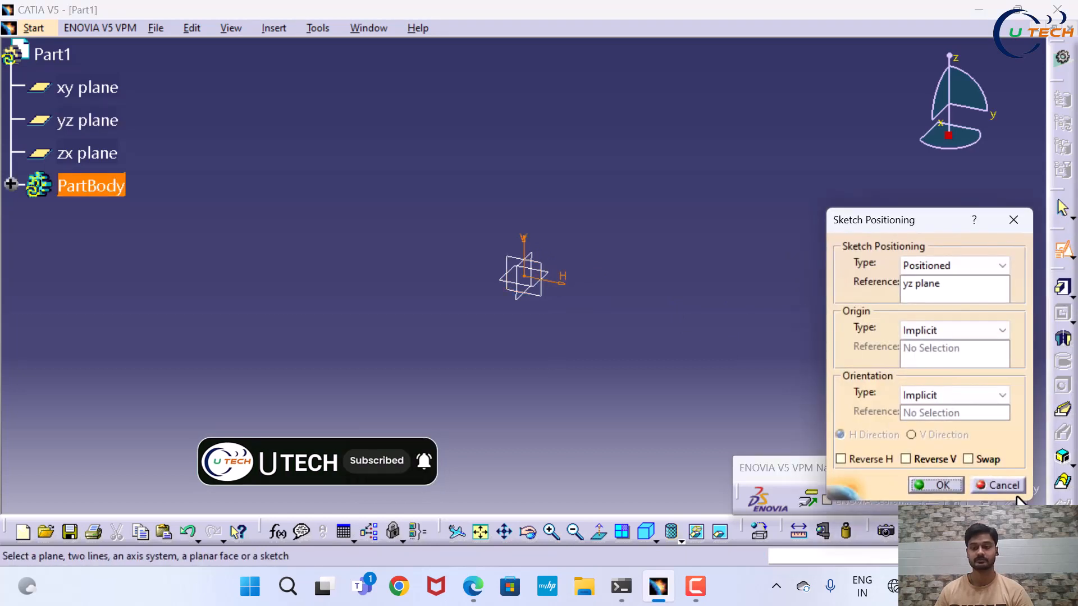
click(954, 485)
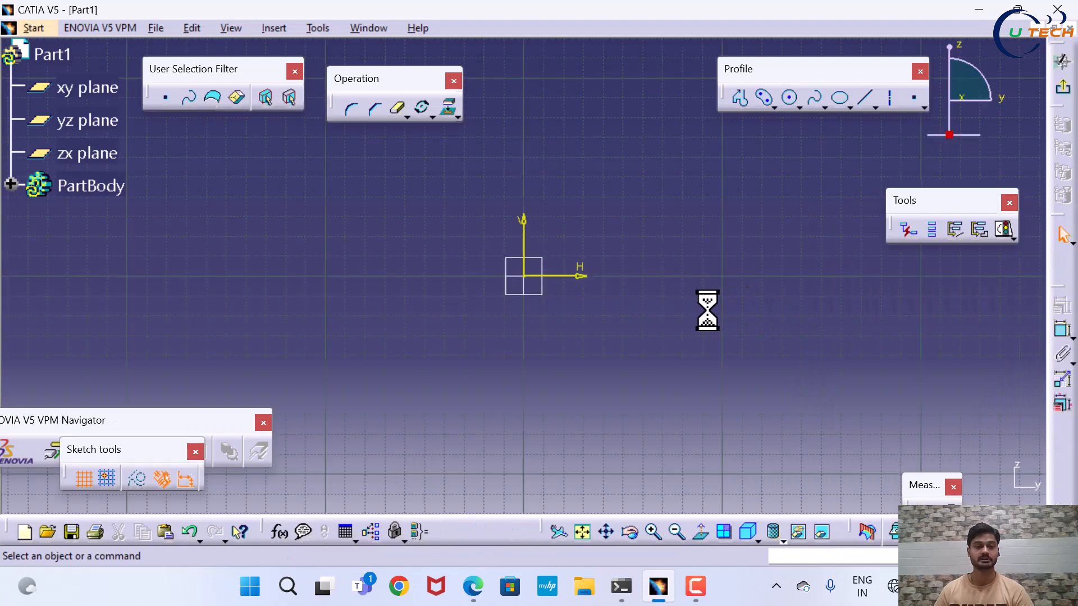
mouse_move(711, 328)
middle_down()
mouse_move(650, 335)
mouse_move(659, 348)
mouse_move(601, 269)
mouse_move(583, 279)
mouse_move(649, 256)
middle_up()
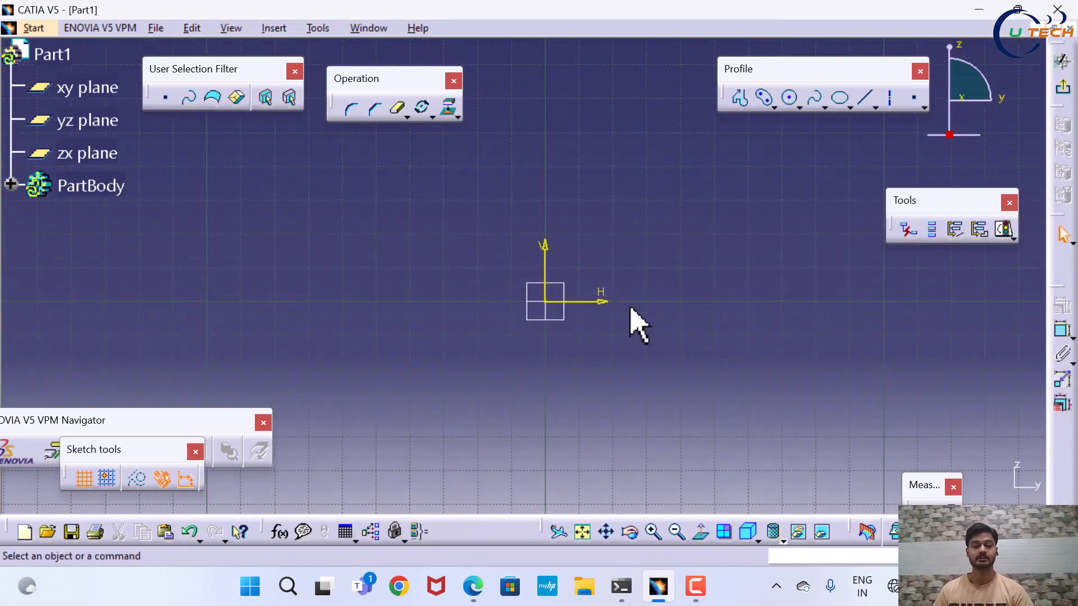
- Switch to the 2D drawings PDF in Edge and examine the dimensions of the right-hand lever drawing on page 12
click(471, 587)
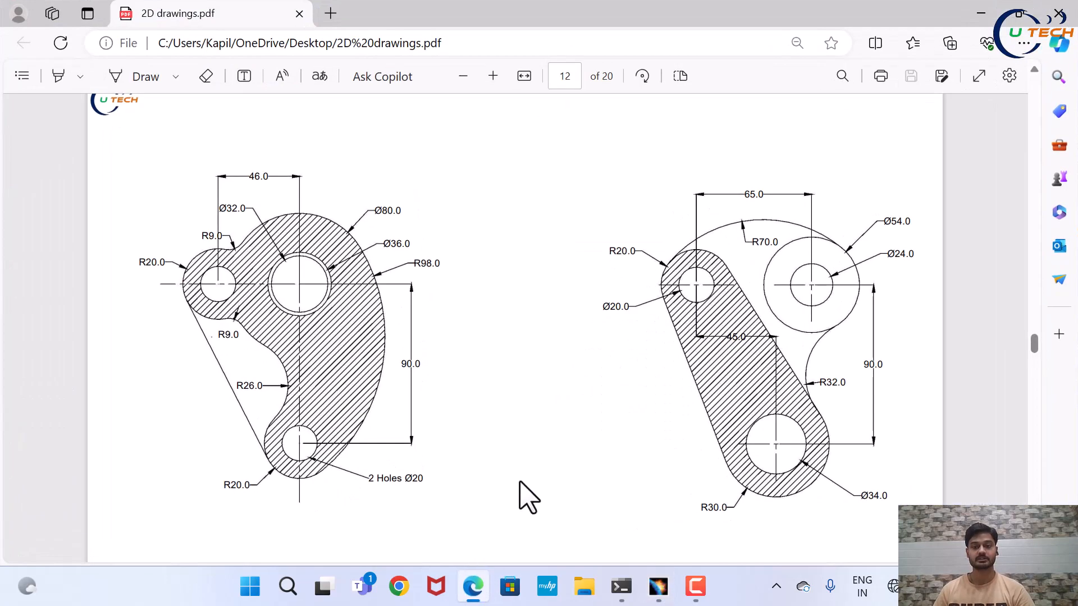
scroll(551, 446, up, 2)
scroll(553, 450, down, 2)
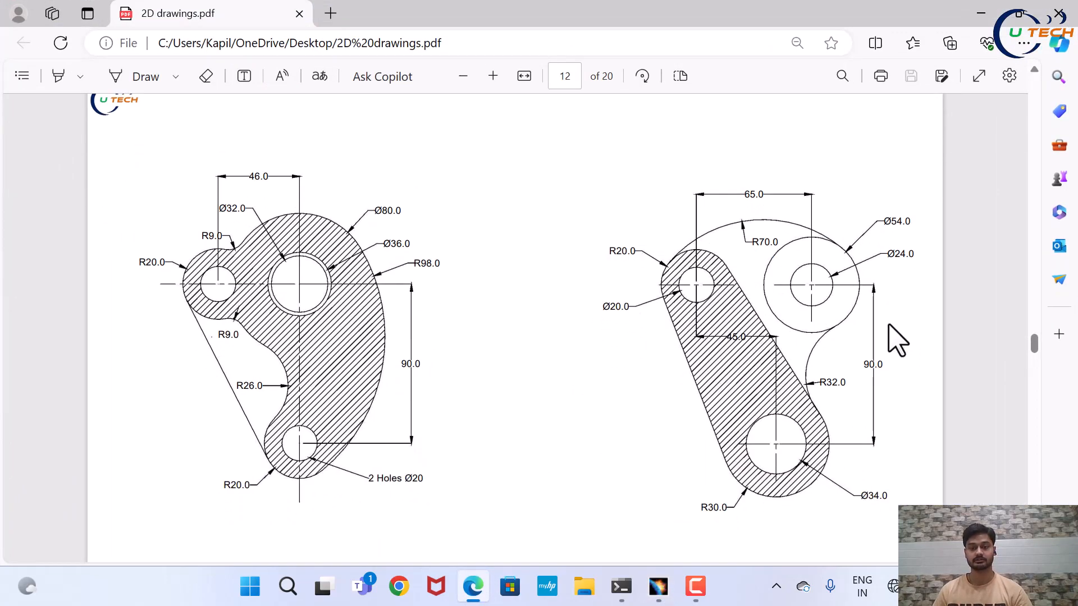
ctrl+scroll(896, 339, up, 3)
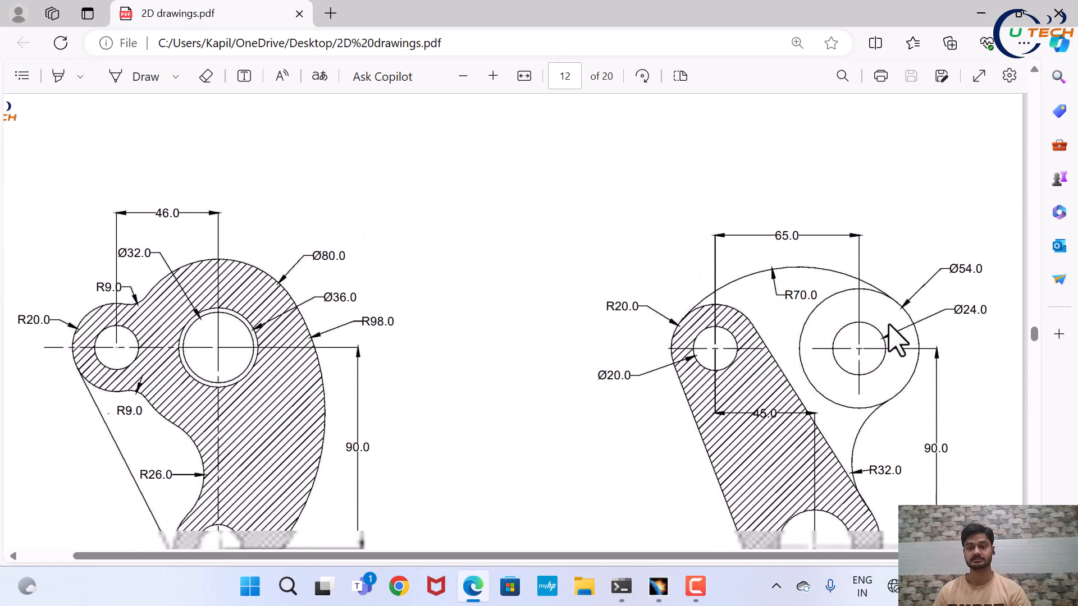
scroll(896, 340, up, 1)
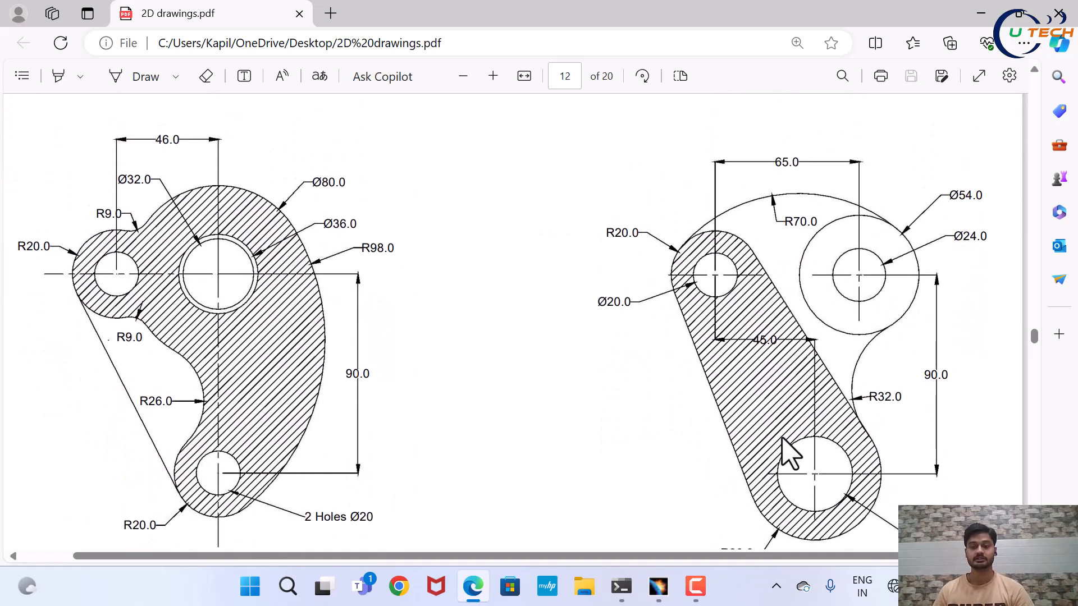
scroll(791, 457, down, 1)
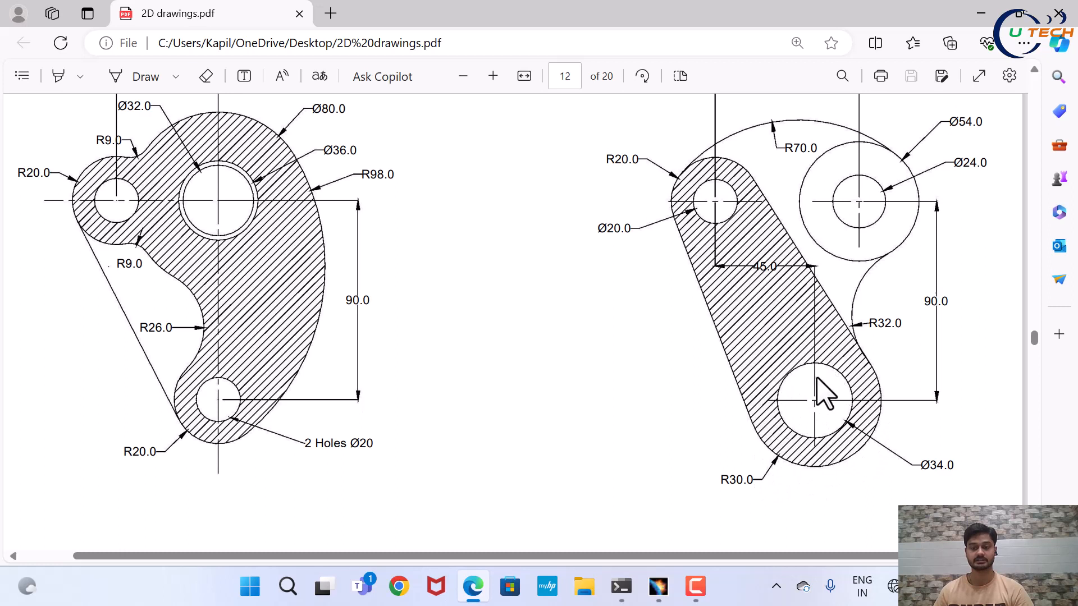
scroll(788, 303, up, 1)
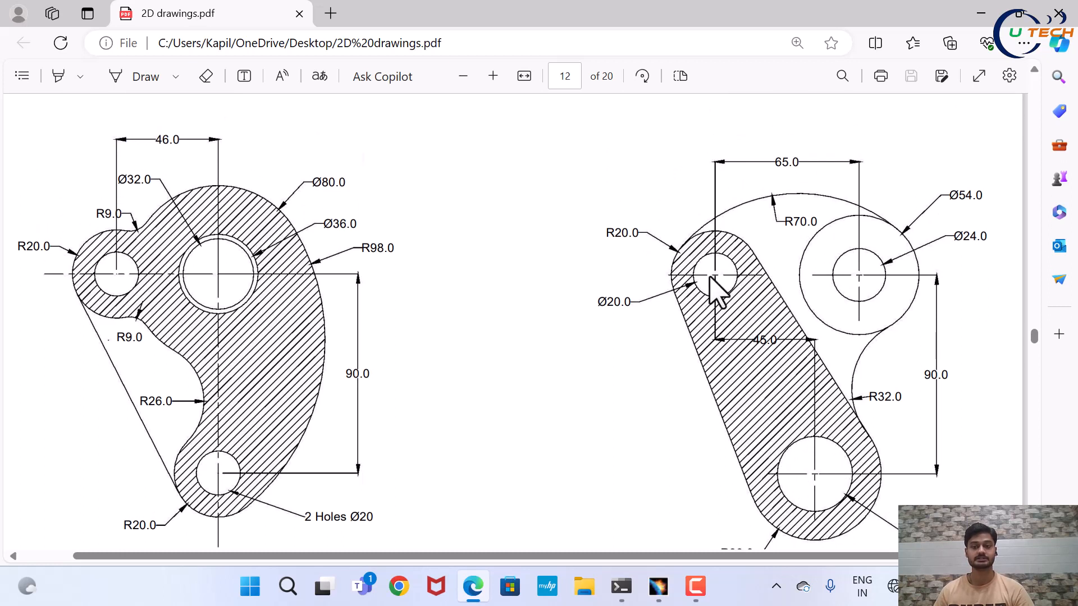
scroll(835, 306, down, 1)
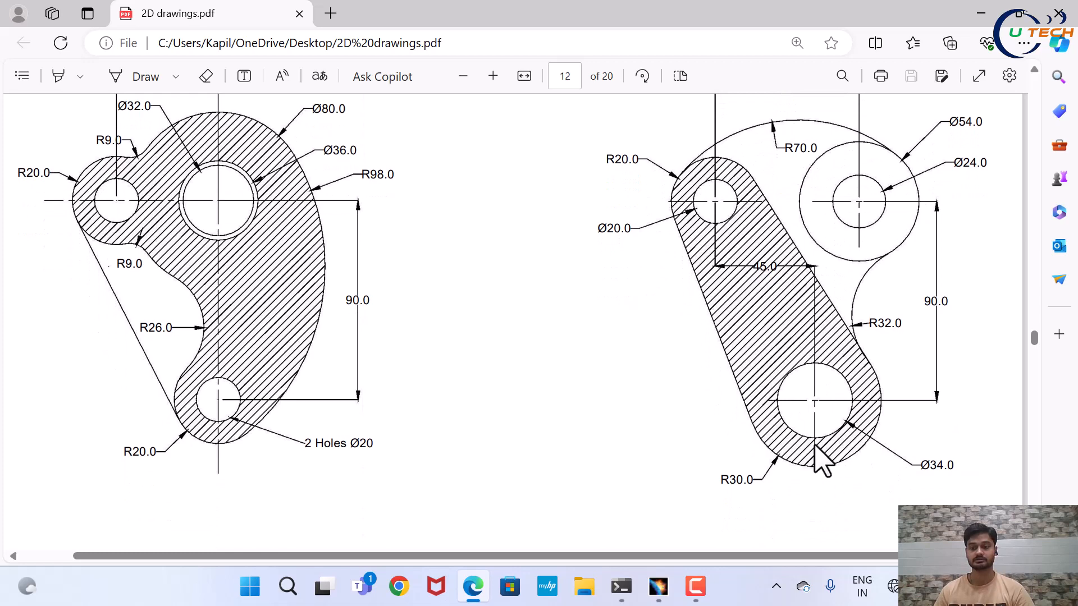
- Switch back to CATIA and sketch two concentric circles at the origin, about 49 mm and 28 mm in diameter
click(658, 586)
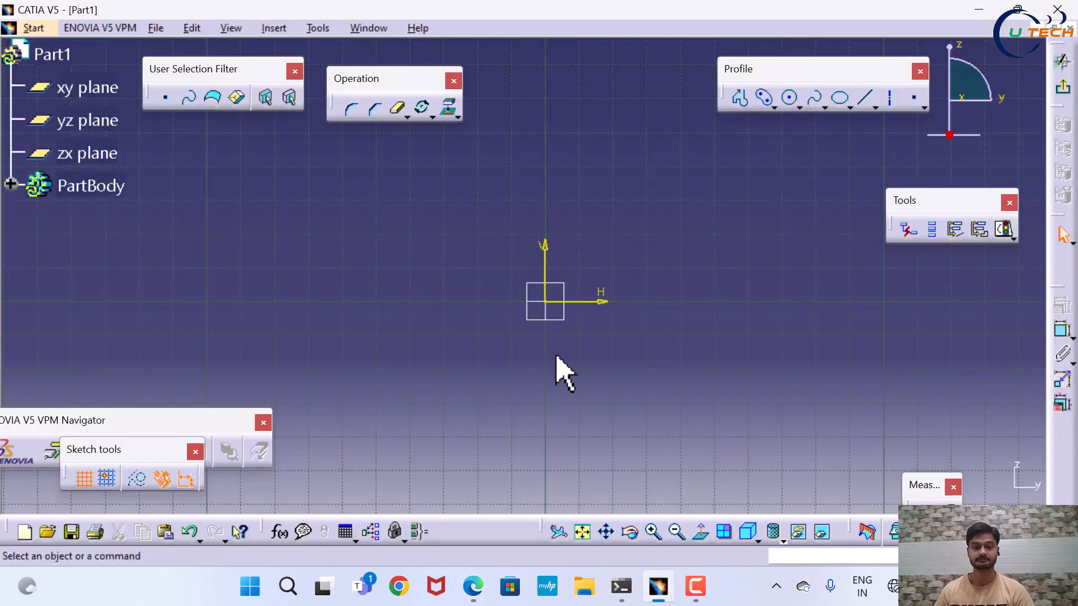
click(791, 101)
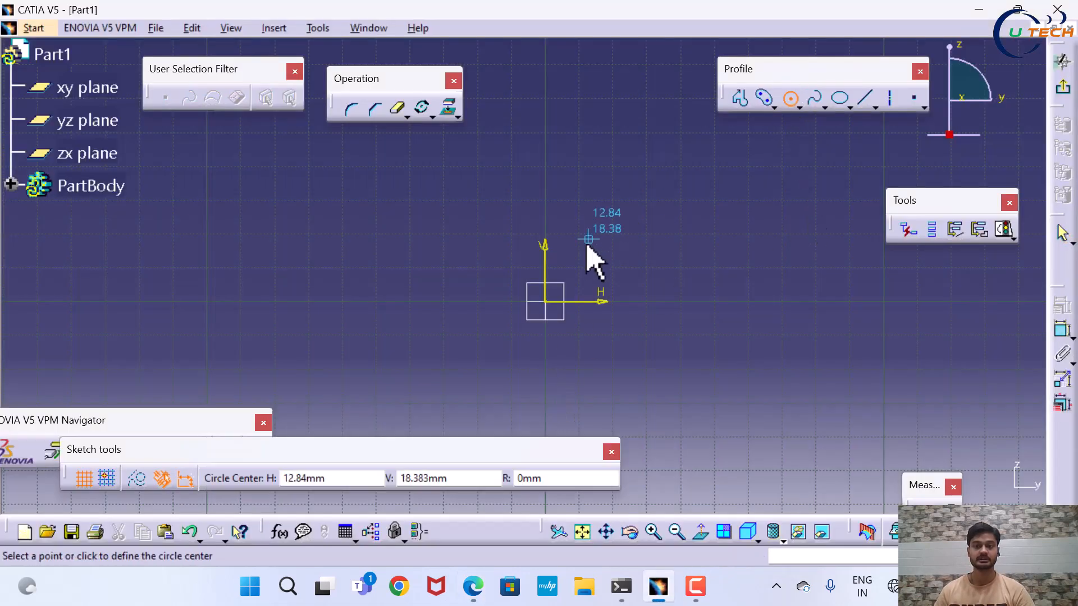
click(543, 303)
click(584, 378)
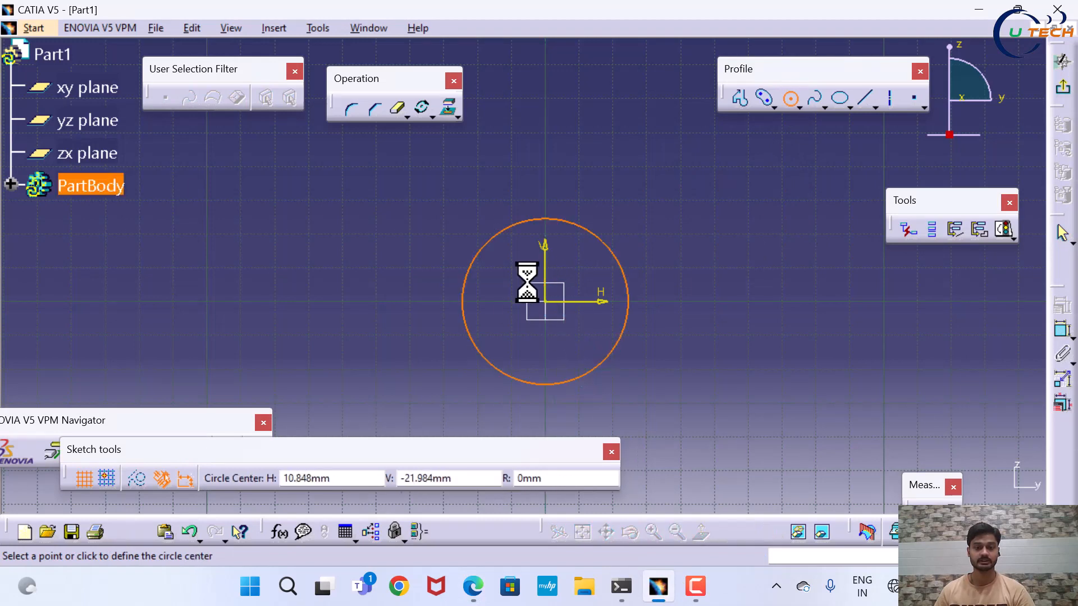
click(544, 302)
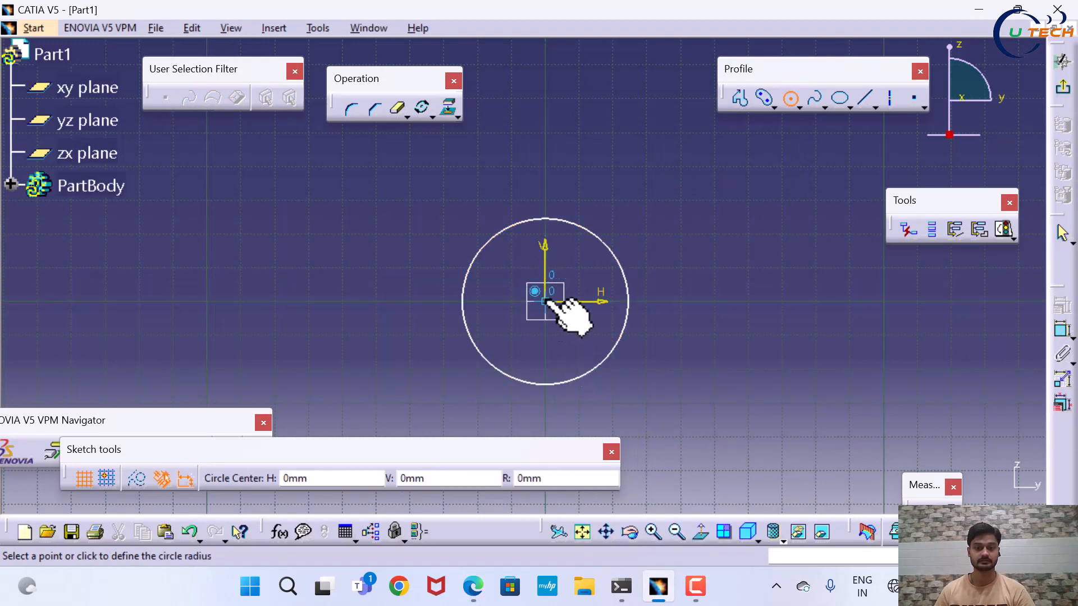
click(566, 345)
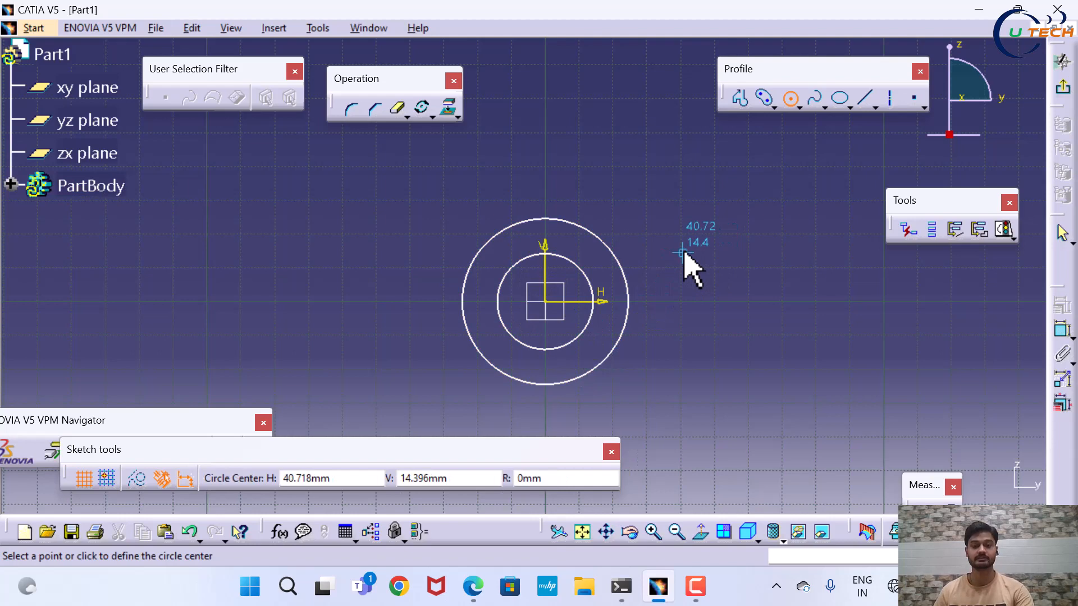
key(Escape)
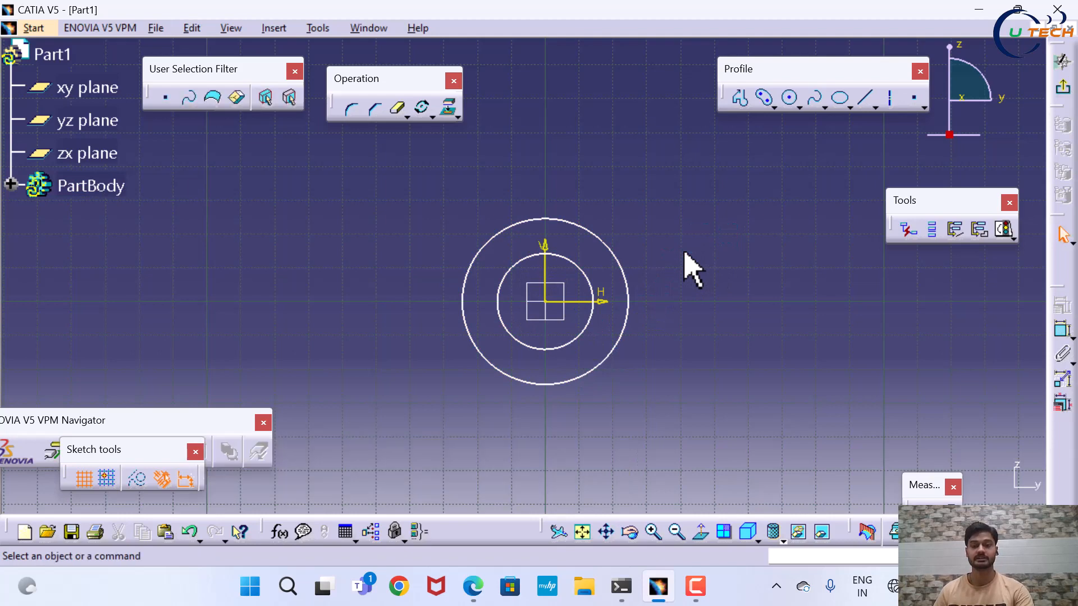
- Dimension the inner circle and set its diameter to 34 mm
click(1066, 351)
click(587, 331)
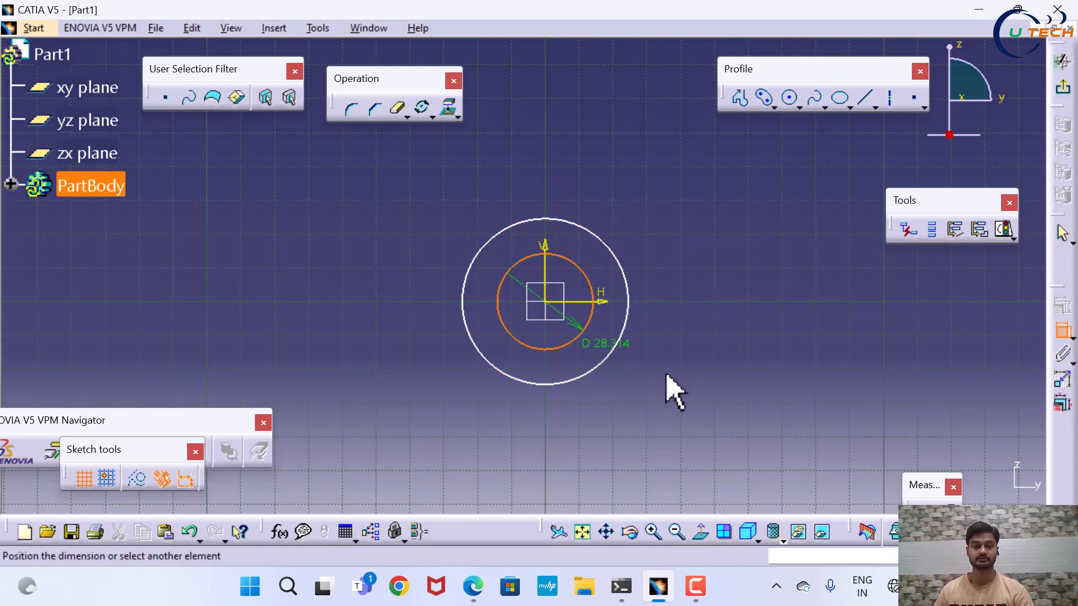
click(674, 385)
double_click(676, 390)
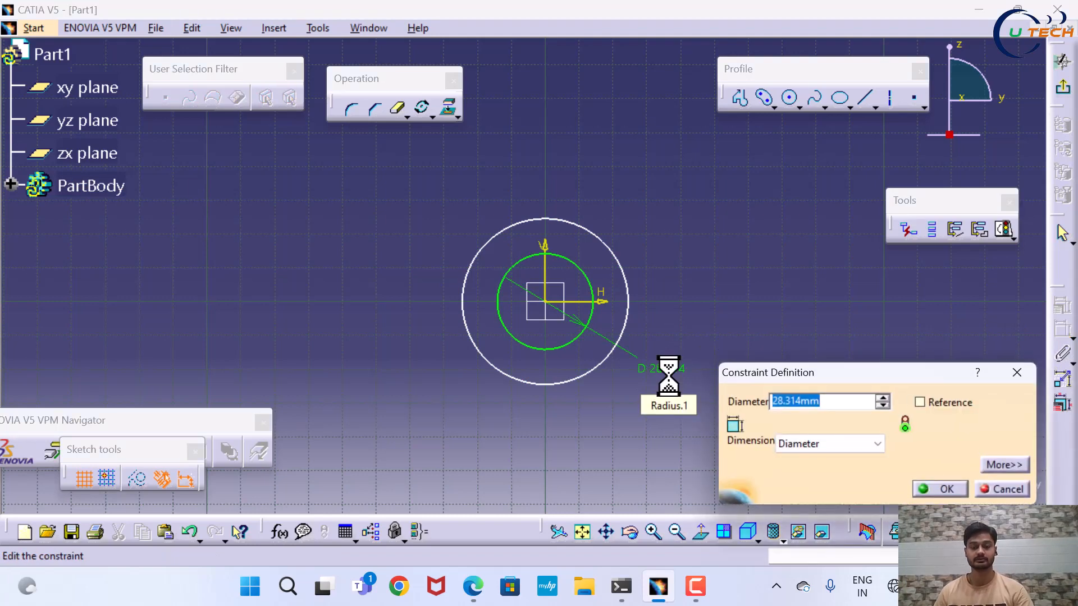
click(932, 490)
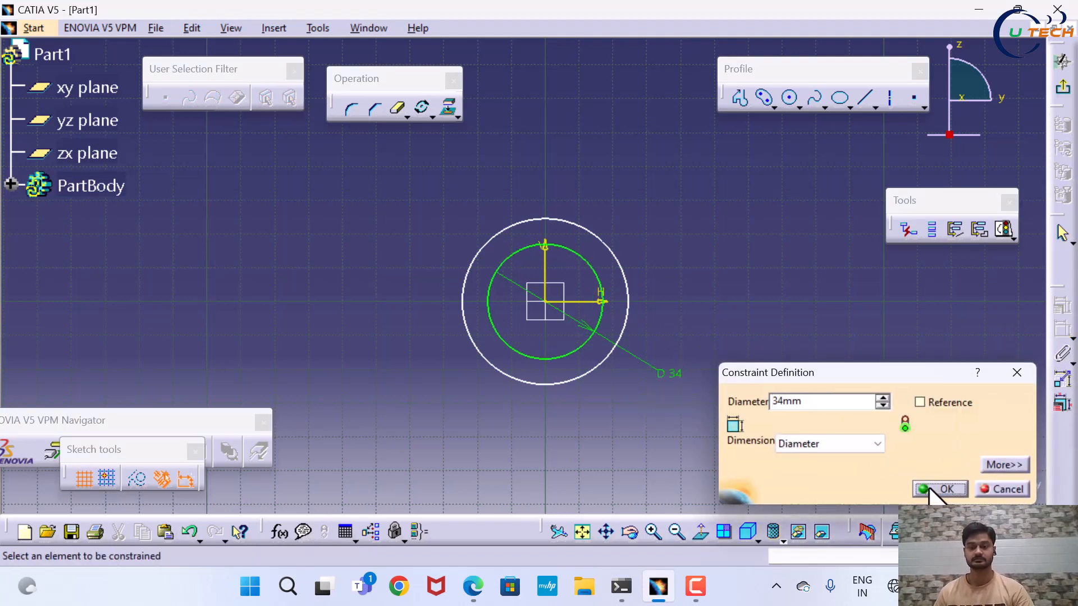
- Check the lower boss in the PDF drawing in Edge, and dimension the outer circle in CATIA with a 60 mm diameter
click(473, 586)
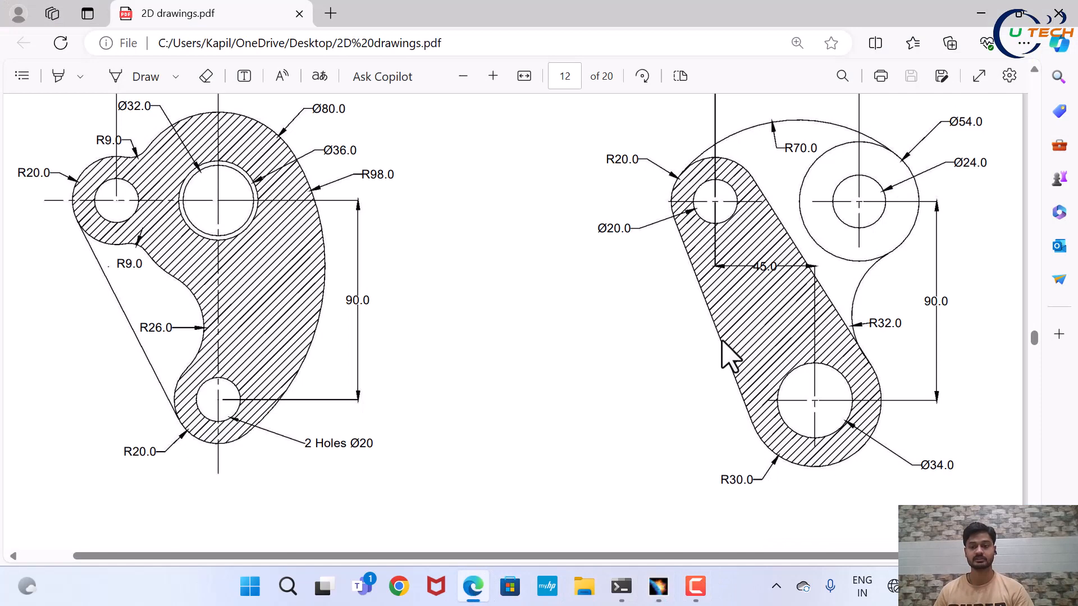
click(658, 586)
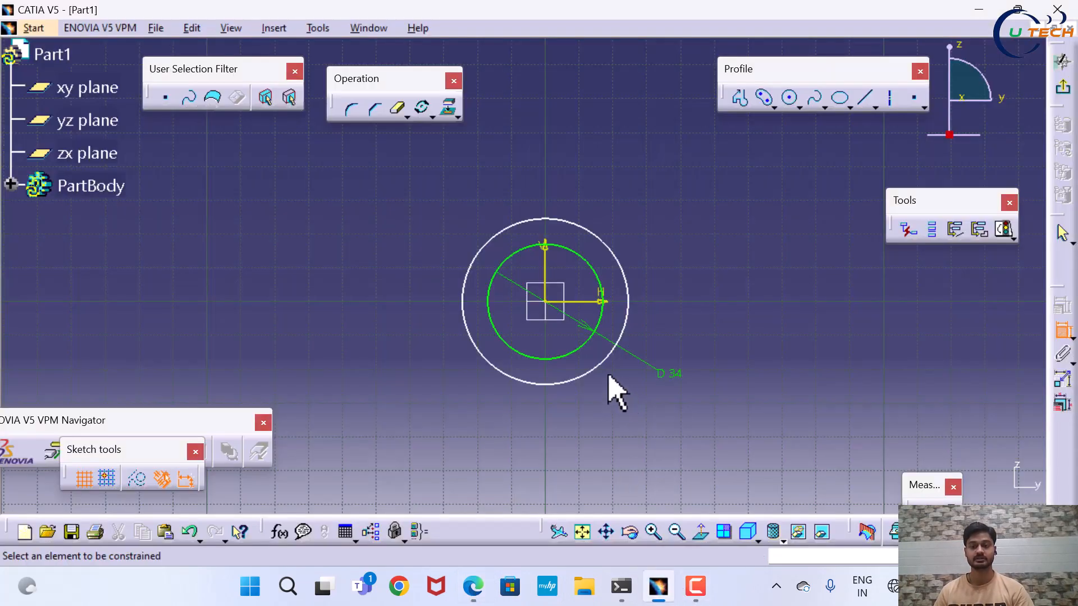
click(597, 364)
click(623, 457)
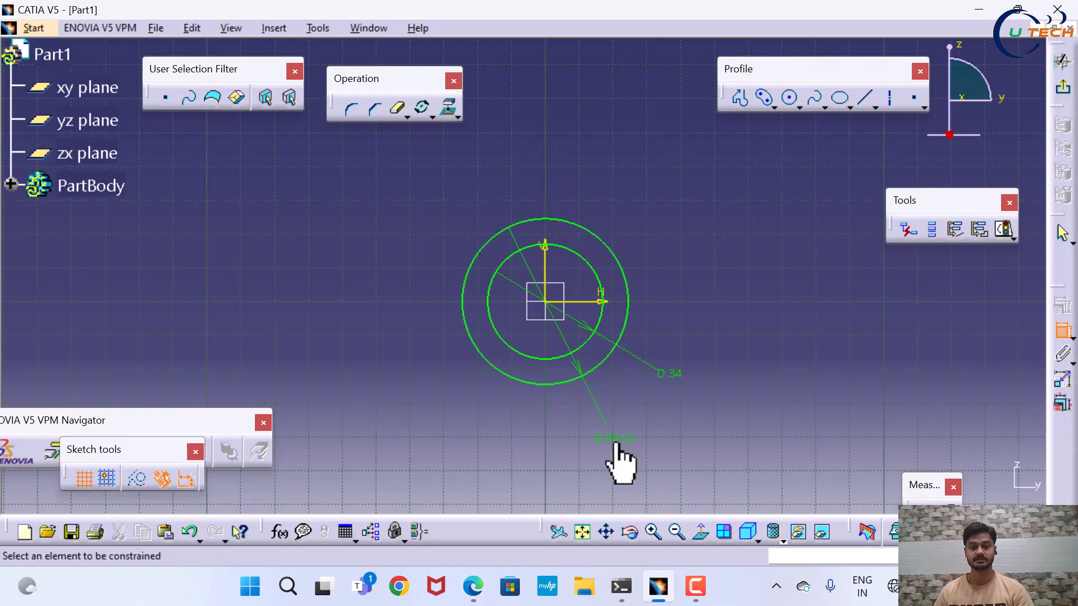
double_click(616, 443)
text(60mm)
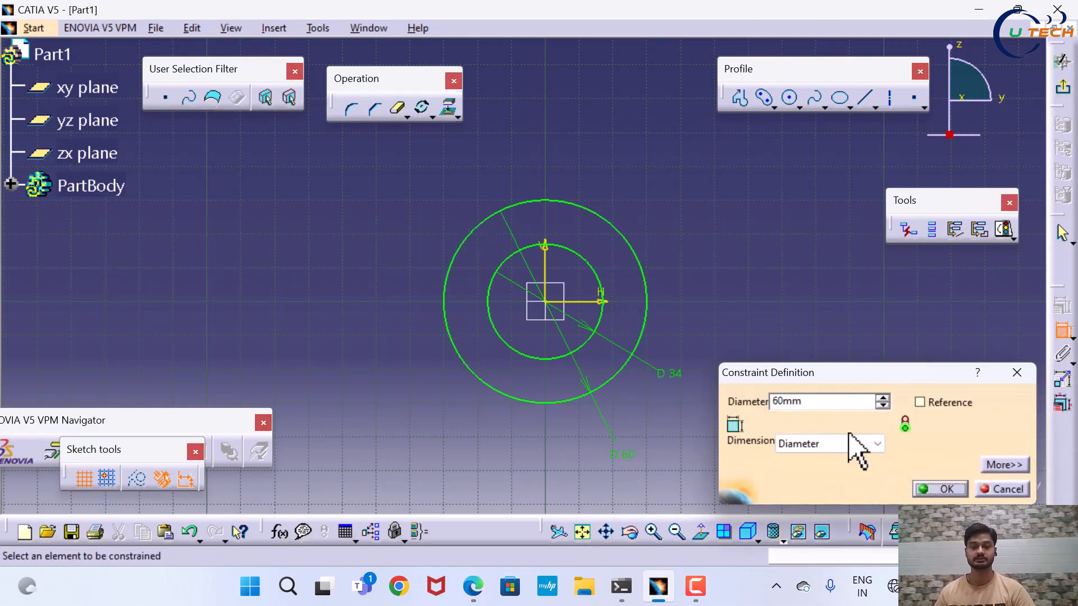
key(Return)
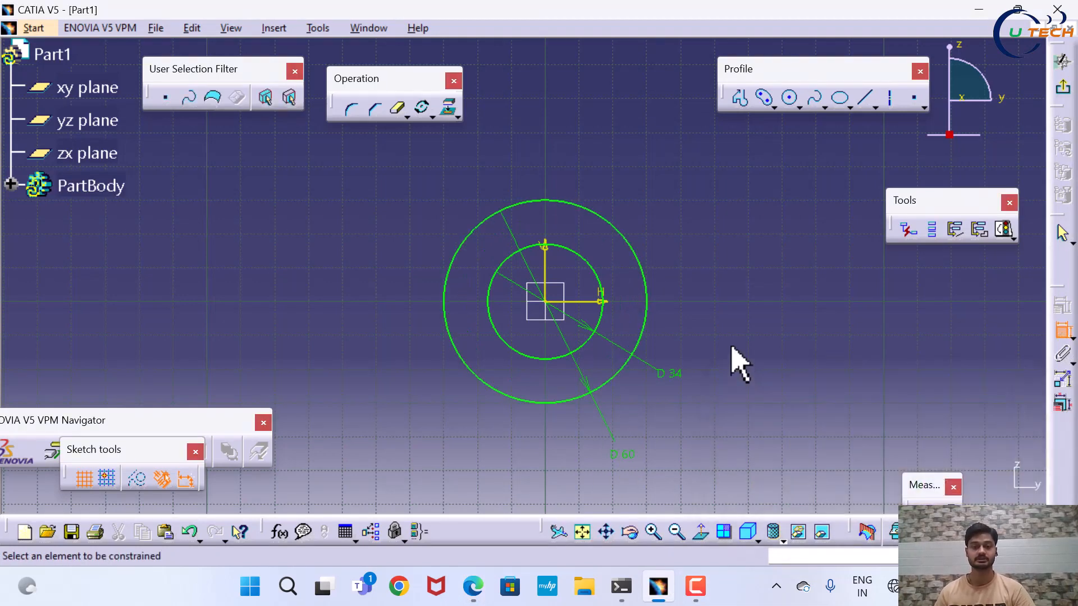
- Check the hole spacings in the PDF in Edge, and sketch in CATIA connected lines about 41 mm left from the origin and 62 mm upward
click(473, 586)
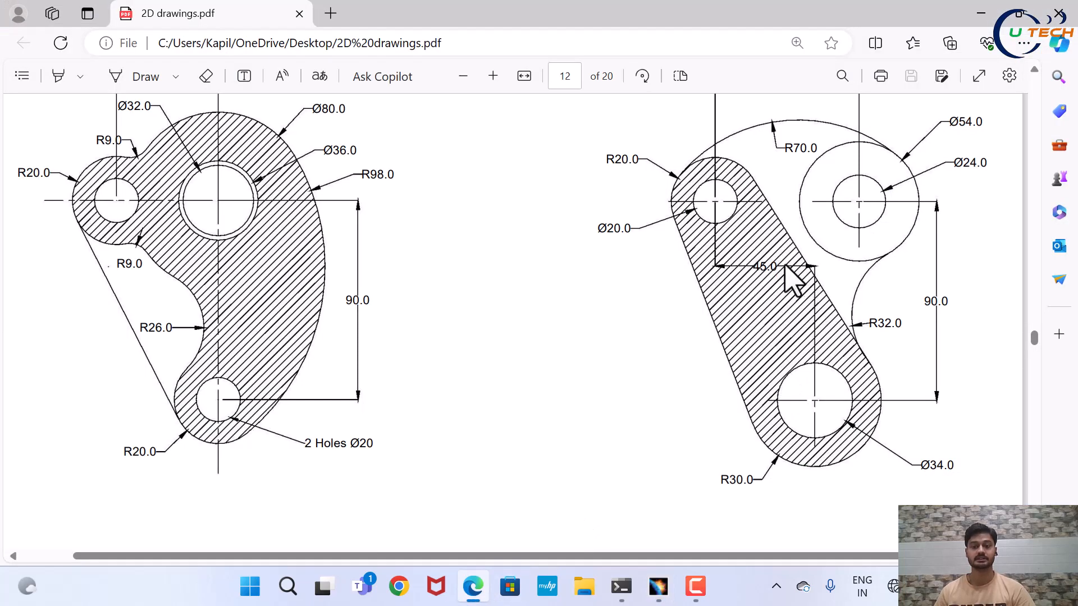
scroll(766, 395, up, 3)
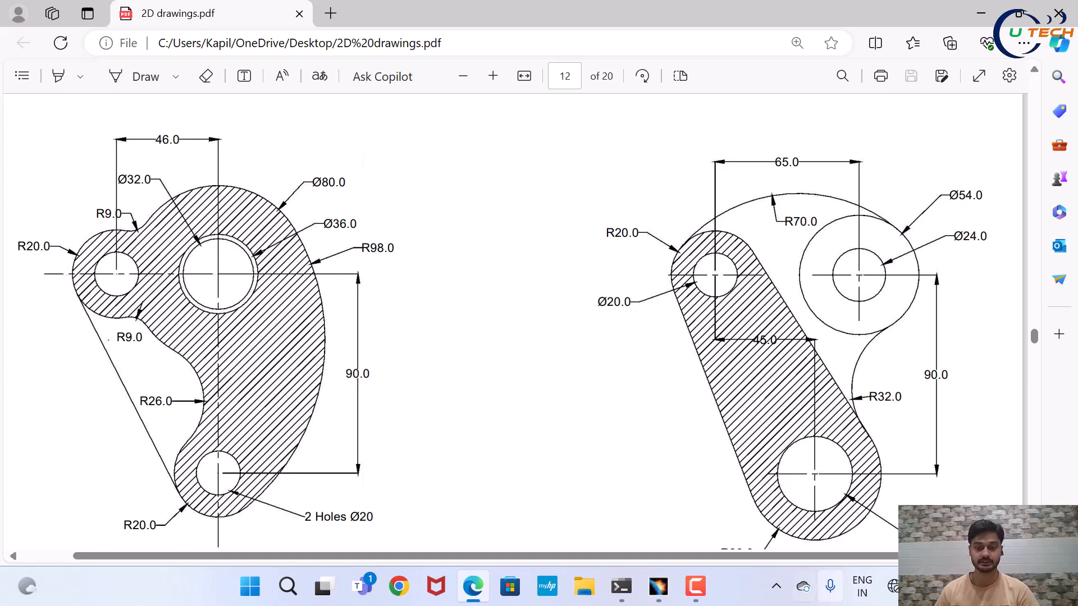
click(668, 584)
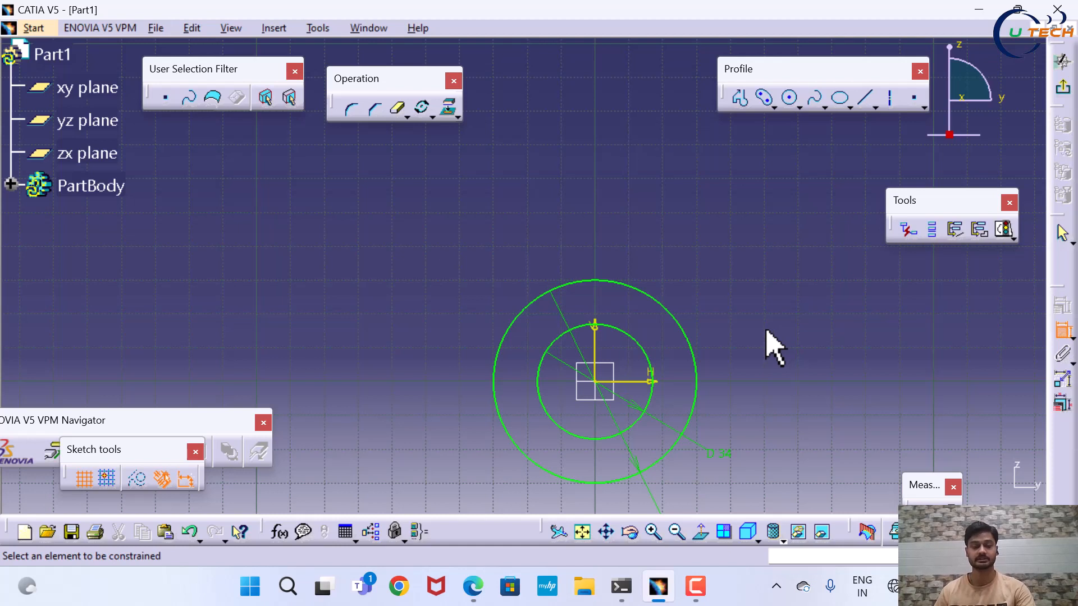
click(739, 98)
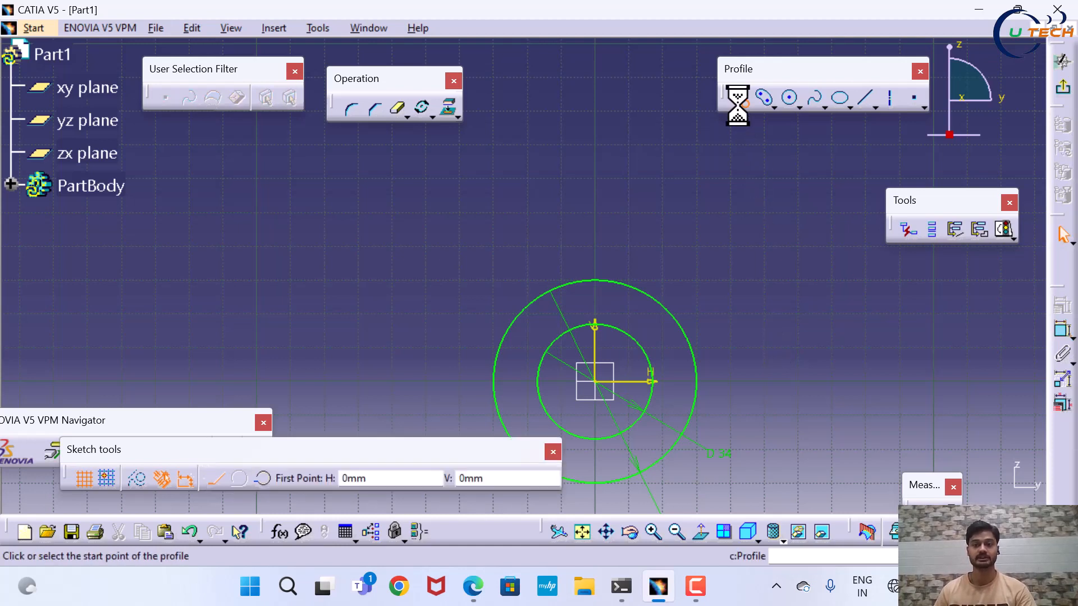
click(597, 384)
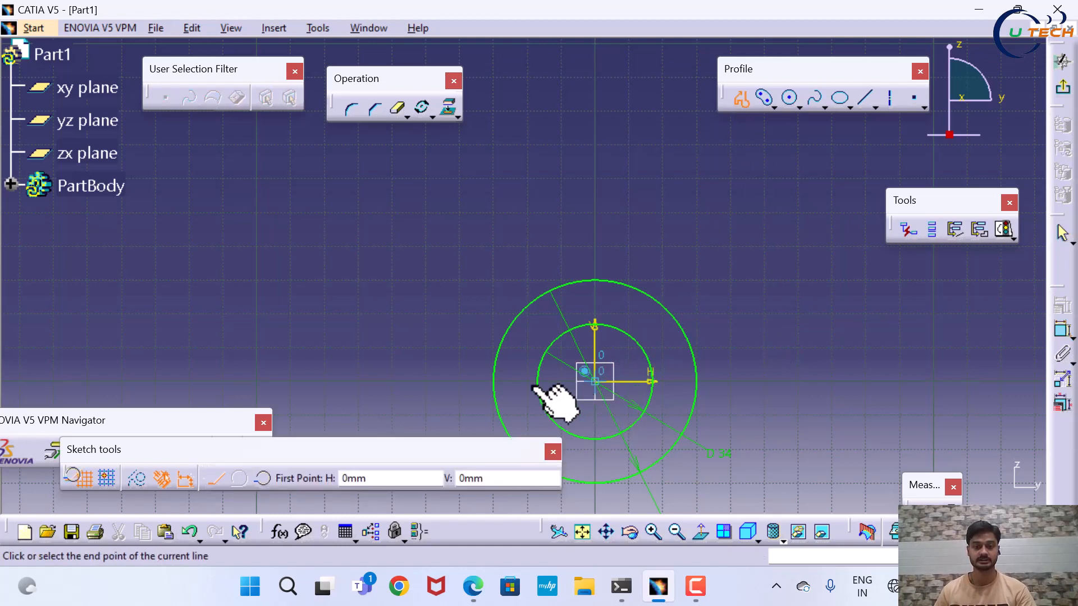
click(456, 382)
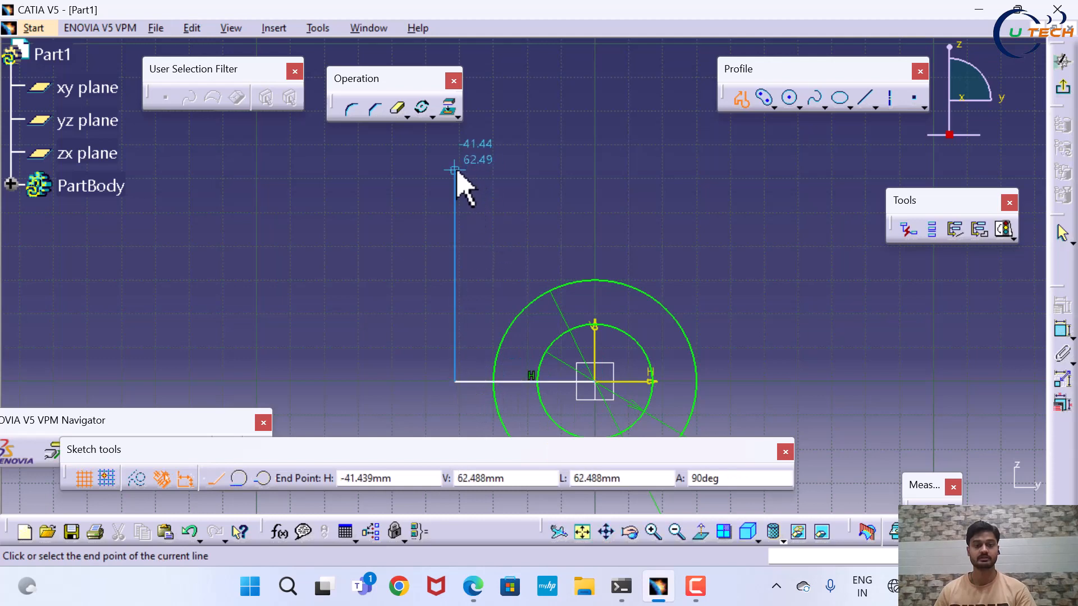
click(454, 170)
key(Escape)
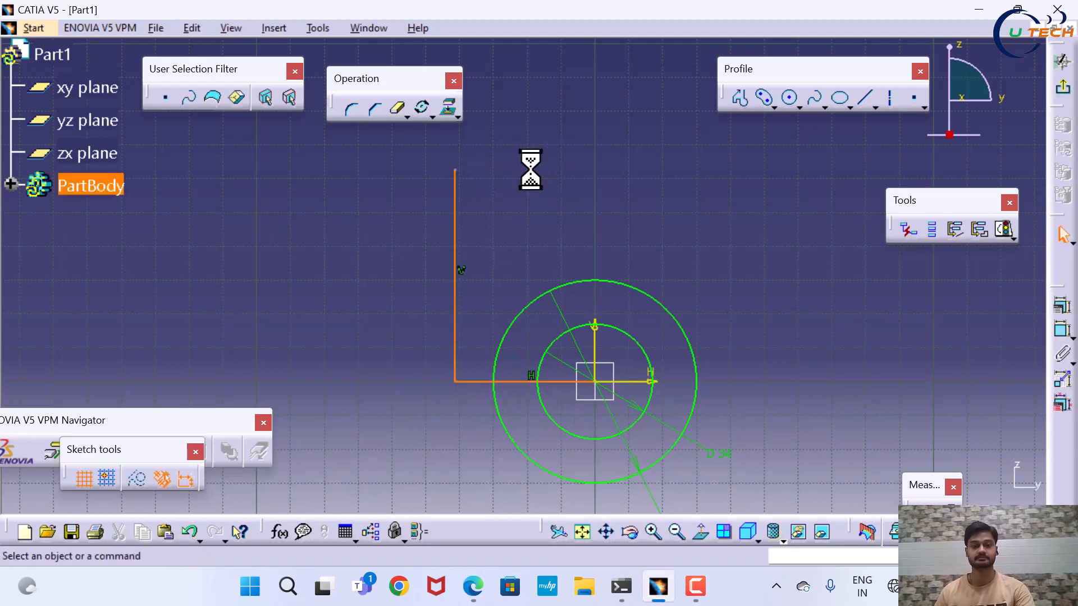
- Dimension the horizontal line from the origin and set its length to 45 mm
click(1062, 332)
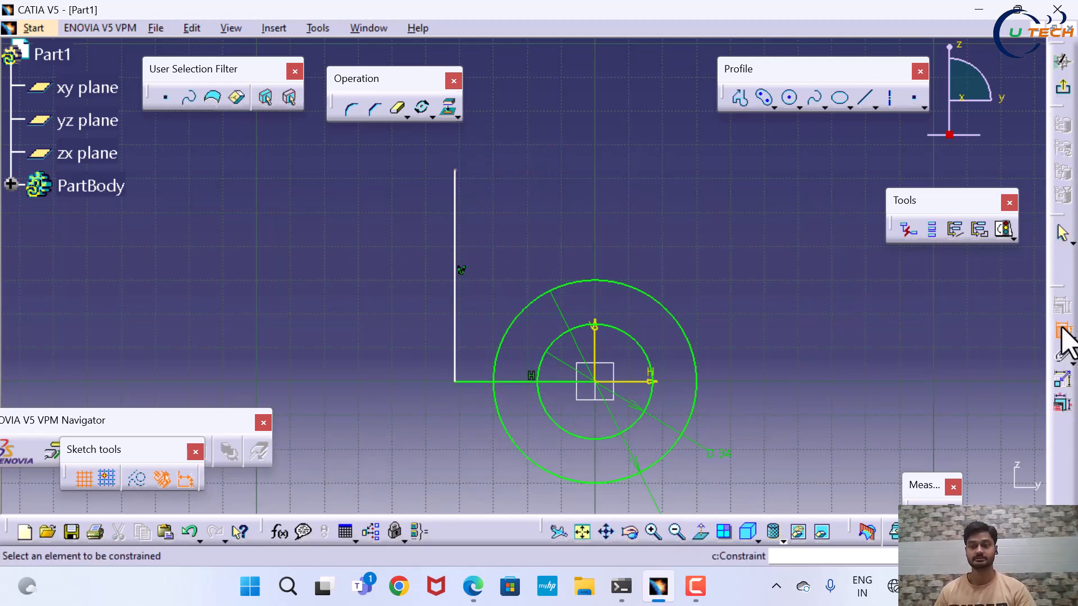
click(1062, 330)
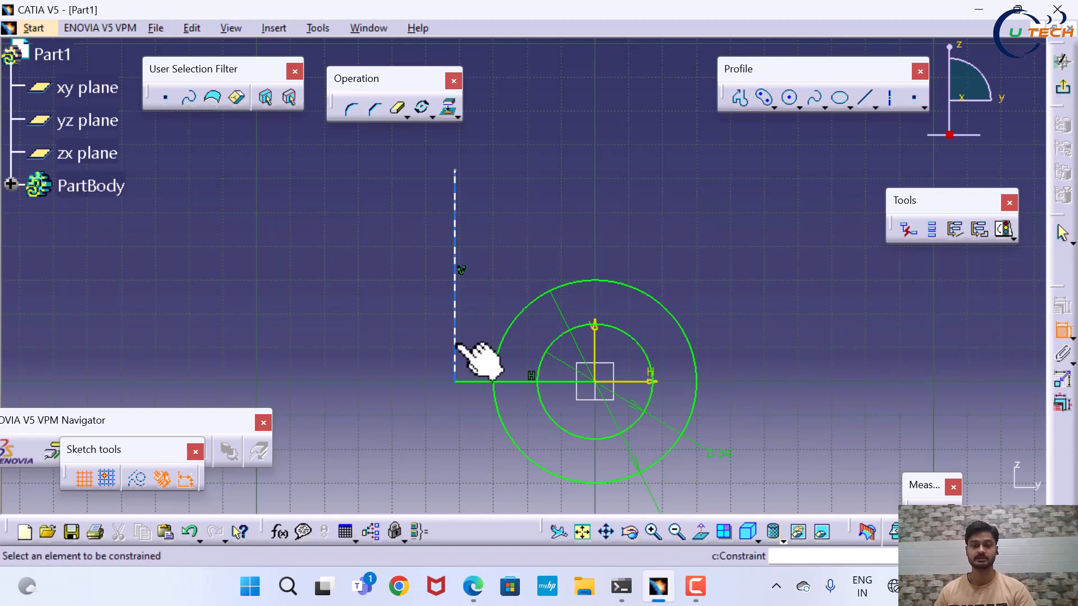
click(501, 382)
click(482, 438)
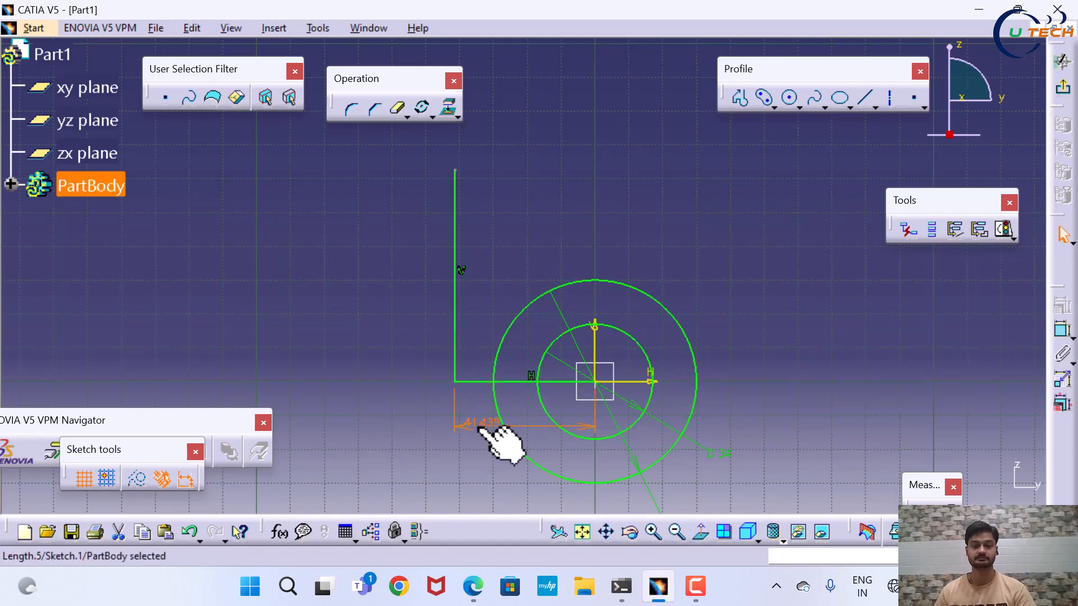
double_click(478, 428)
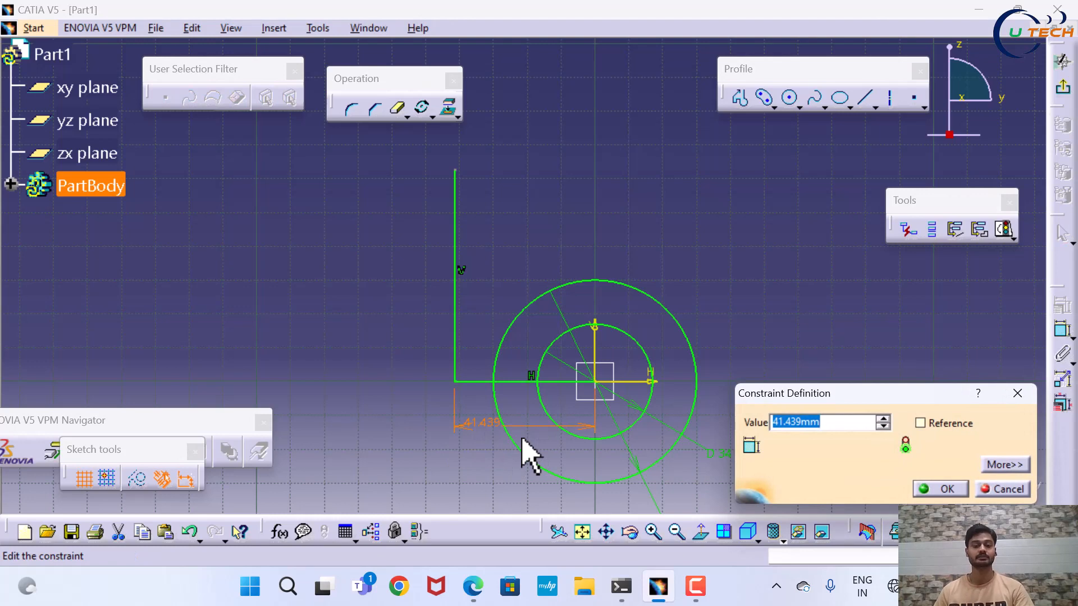
text(45)
click(924, 489)
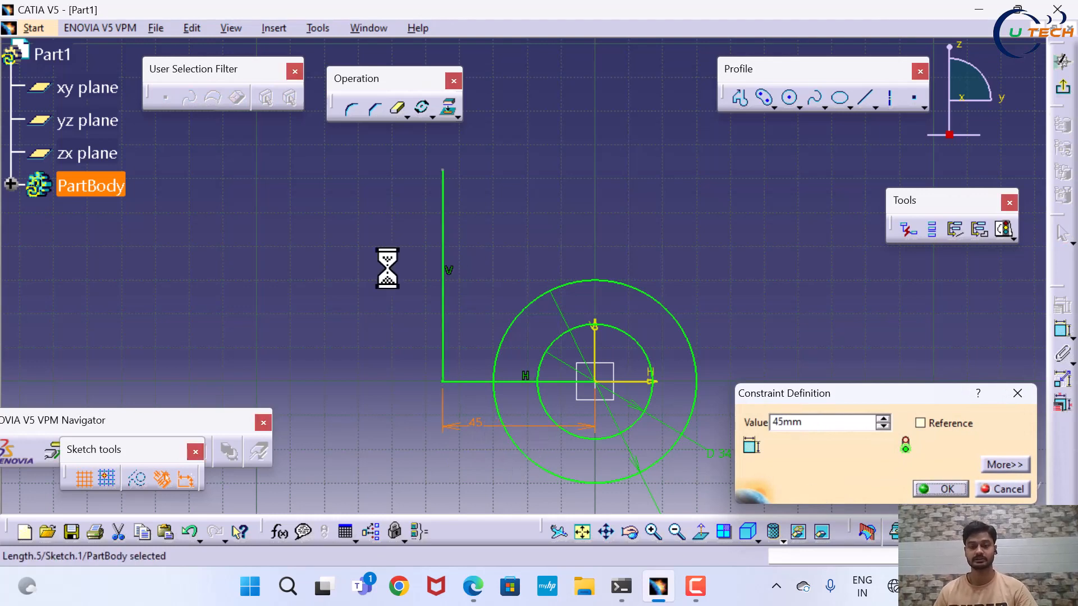
- Dimension the vertical line and set its length to 90 mm
click(443, 283)
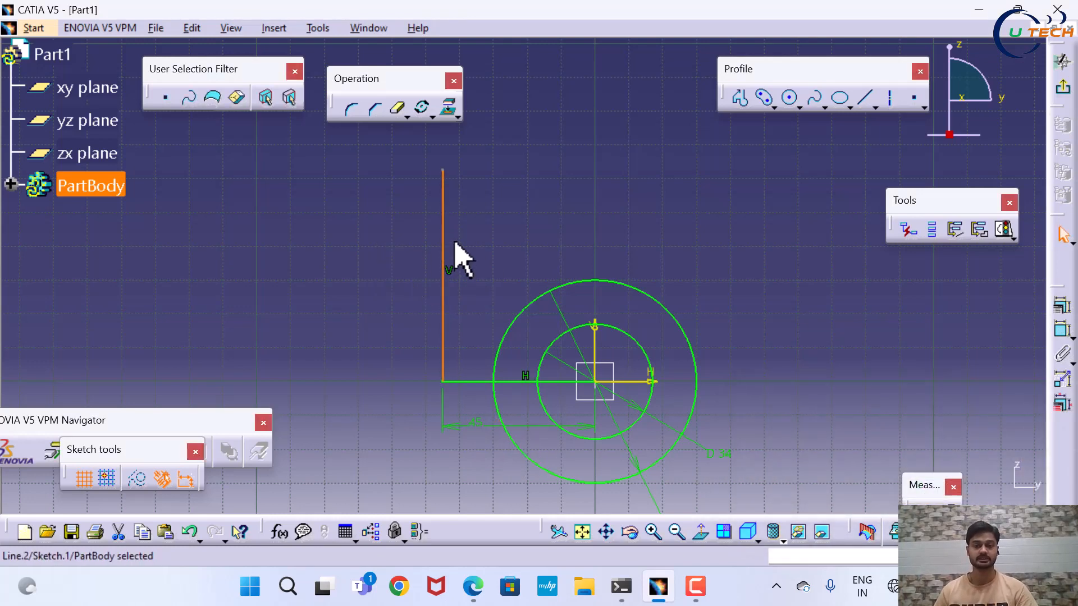
click(1062, 328)
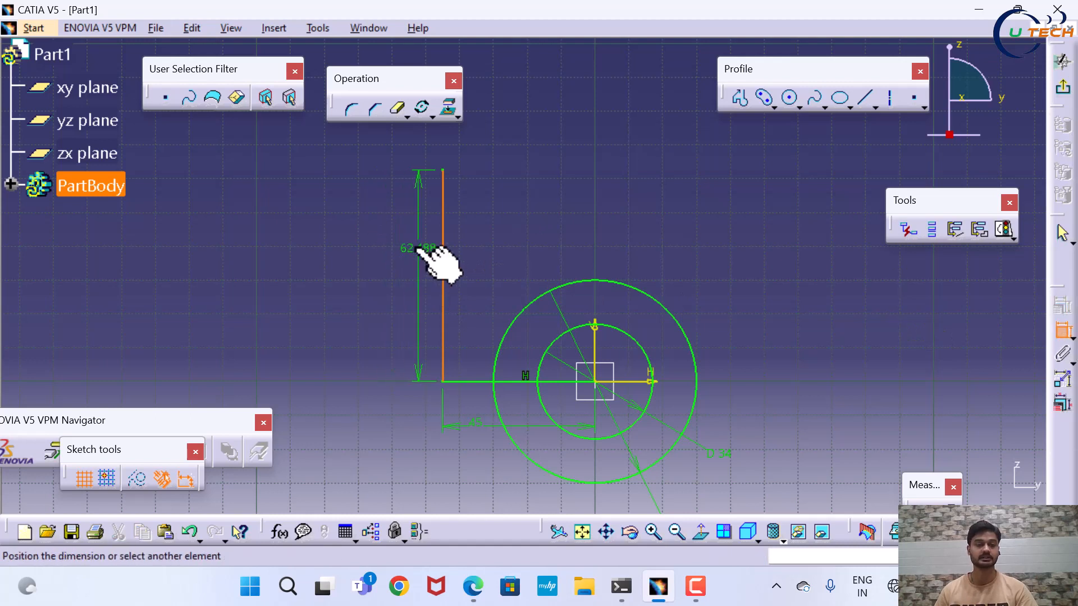
click(410, 248)
double_click(409, 247)
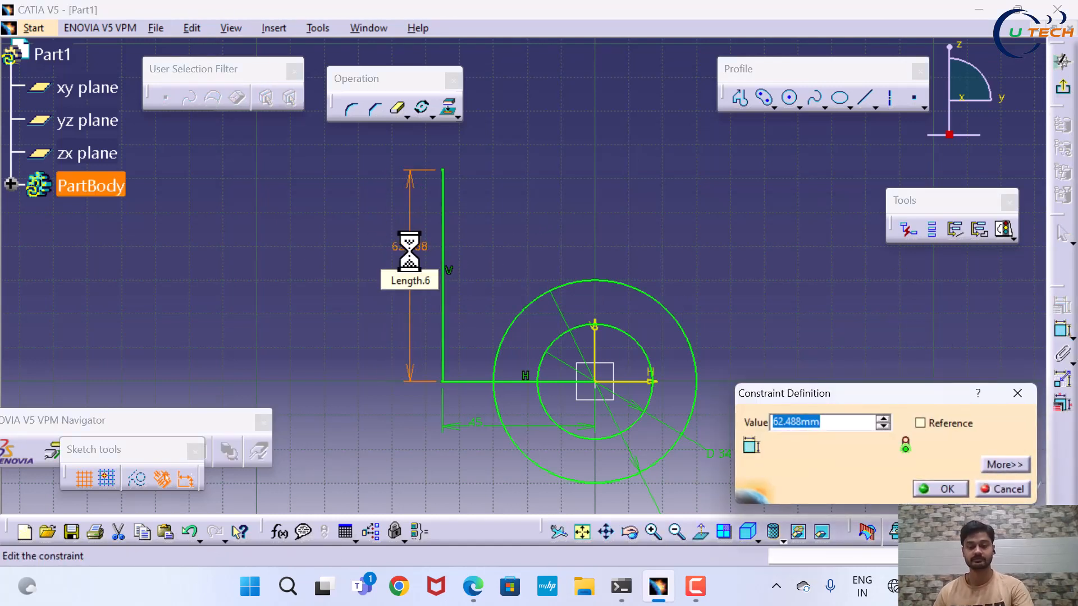
text(90)
click(938, 490)
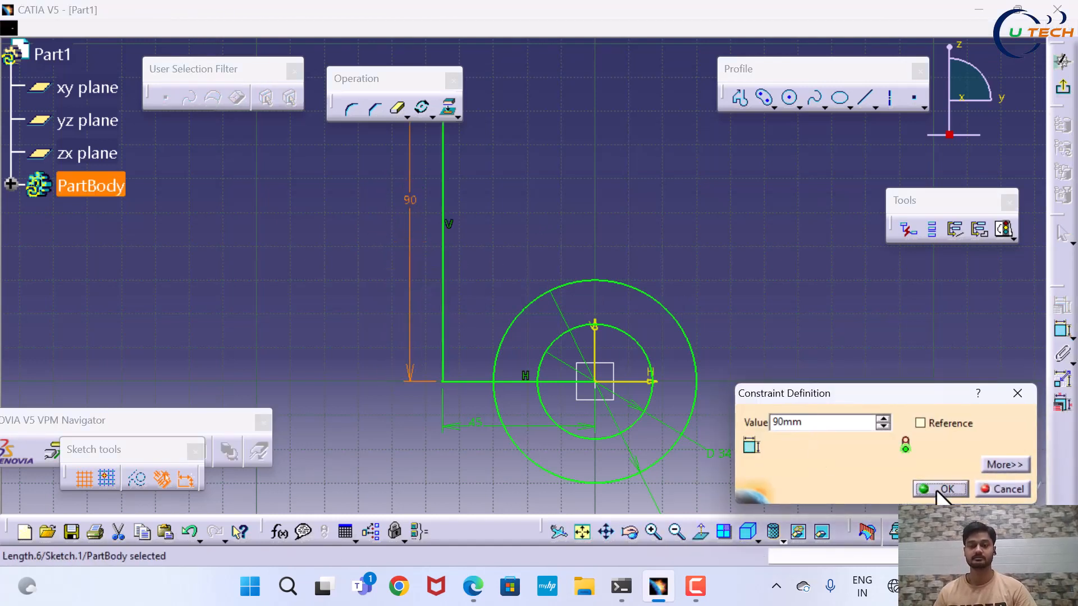
- Check the upper bosses in the PDF in Edge, and sketch in CATIA a horizontal line about 81 mm to the right from the vertical line's upper end
ctrl+middle_drag(755, 287, 770, 378)
mouse_move(695, 258)
middle_down()
mouse_move(702, 317)
mouse_move(618, 240)
middle_up()
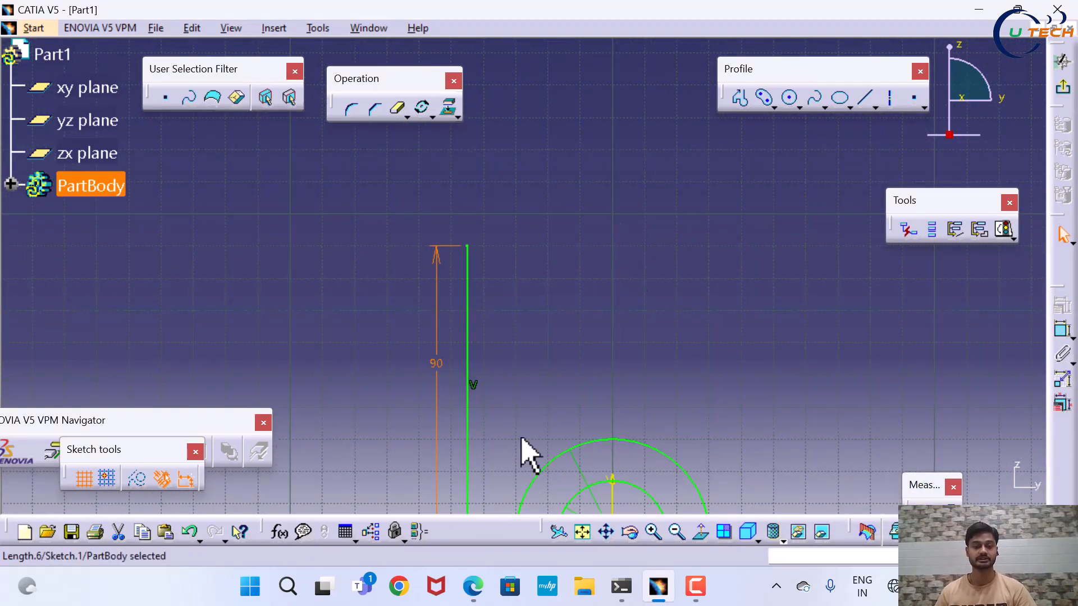
click(475, 586)
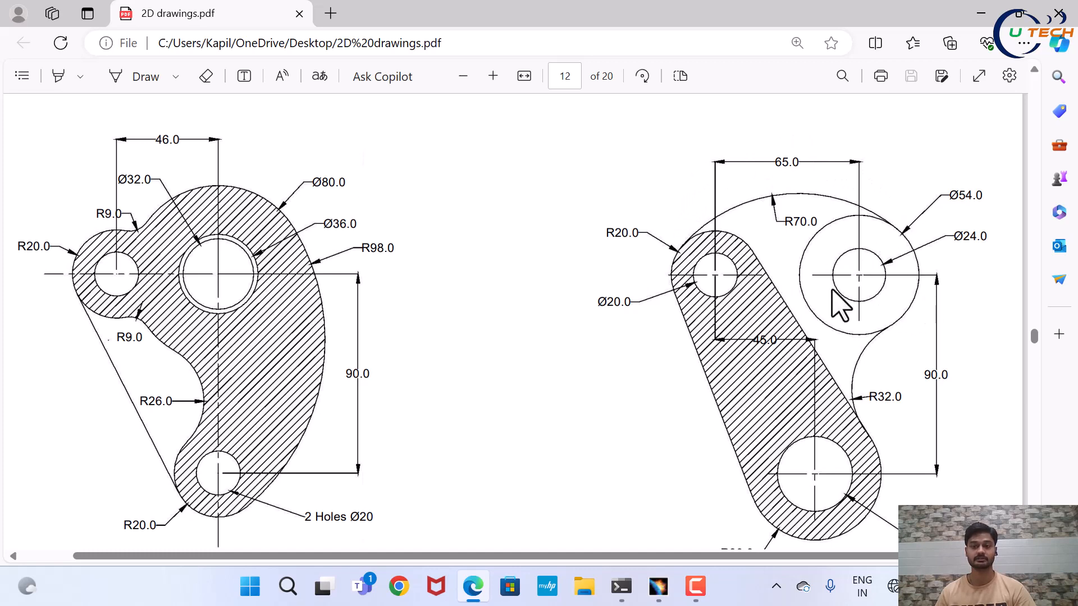
click(659, 587)
click(740, 97)
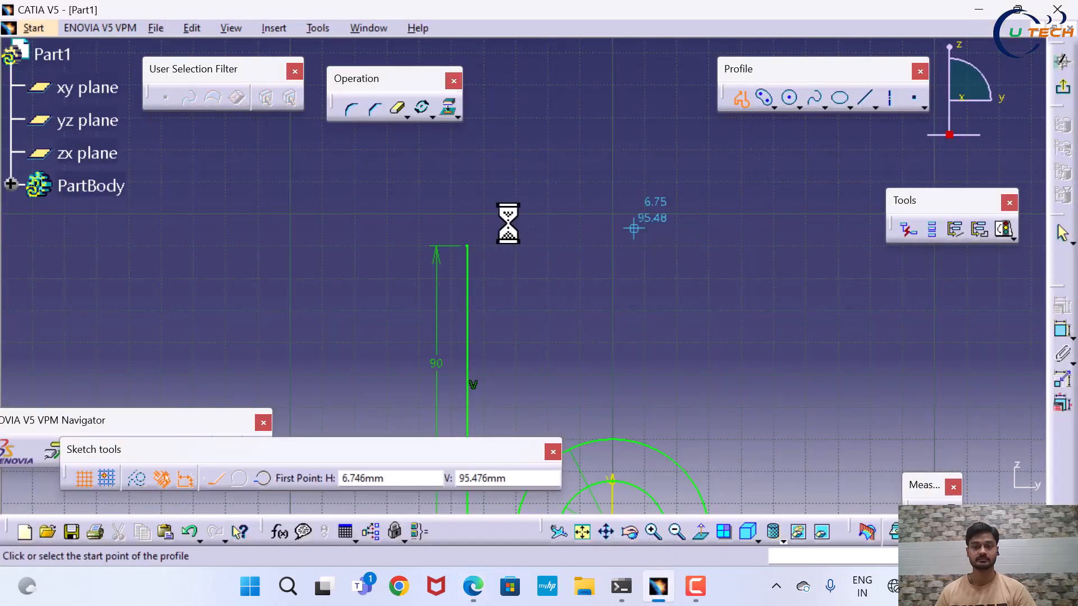
click(467, 245)
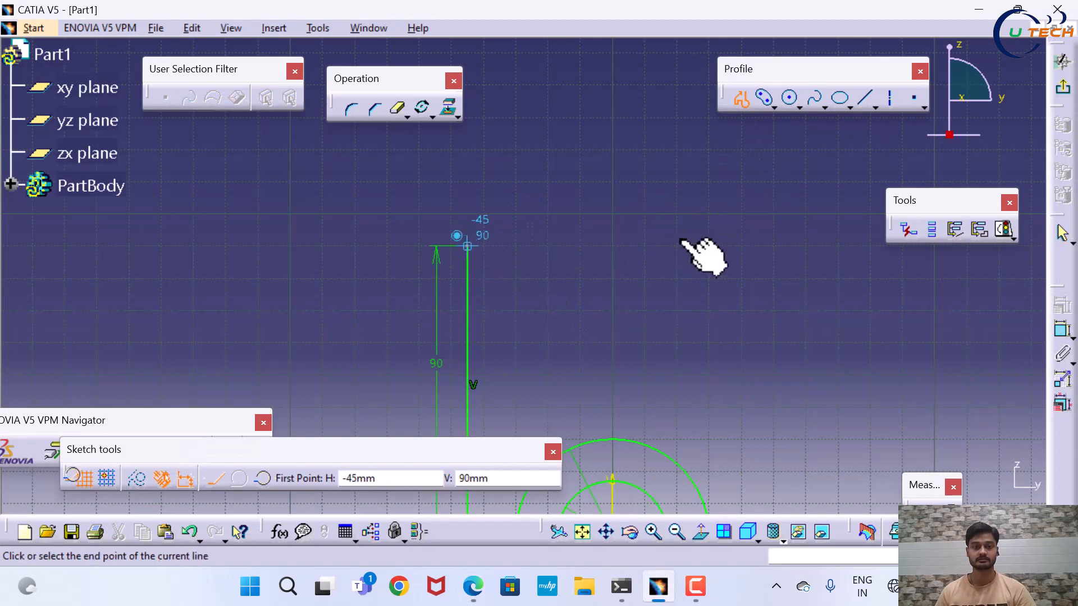
click(719, 245)
key(ctrl+z)
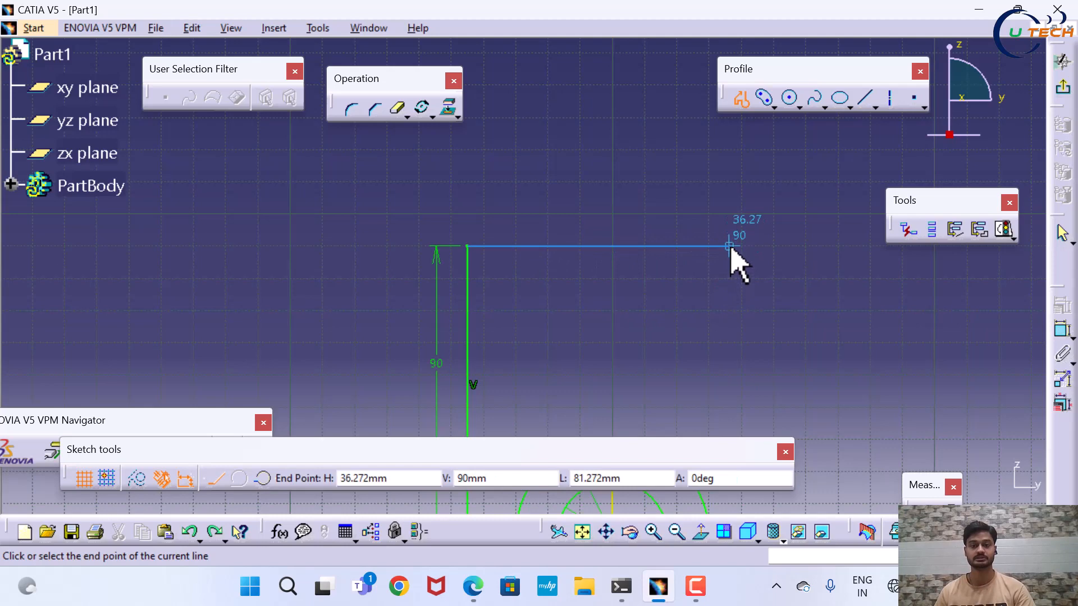
click(729, 246)
key(Escape)
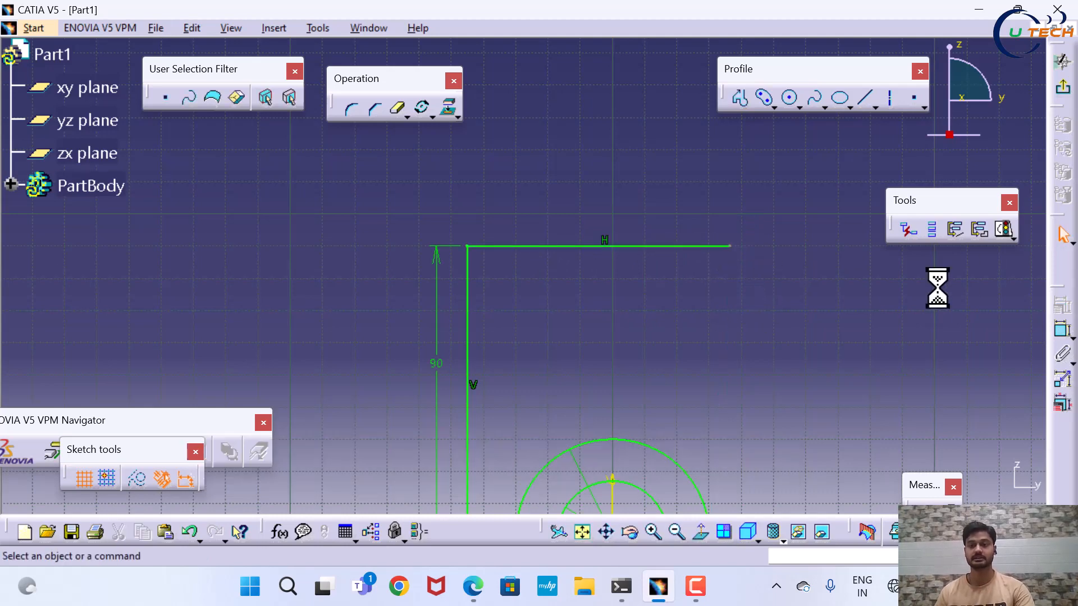
- Dimension the upper horizontal line and set its length to 65 mm
click(1062, 330)
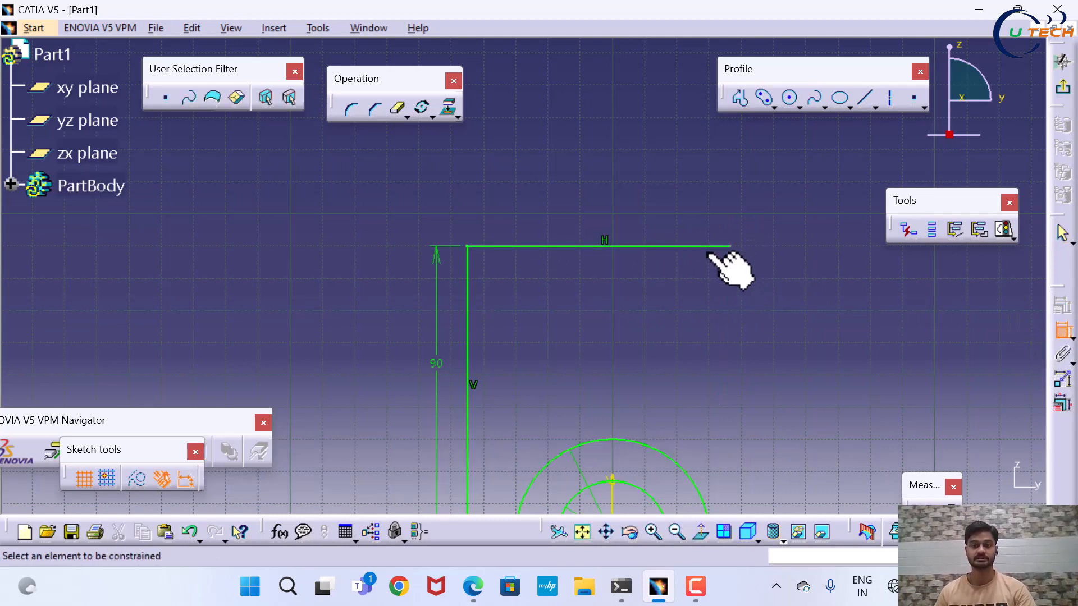
click(715, 247)
click(691, 234)
double_click(692, 230)
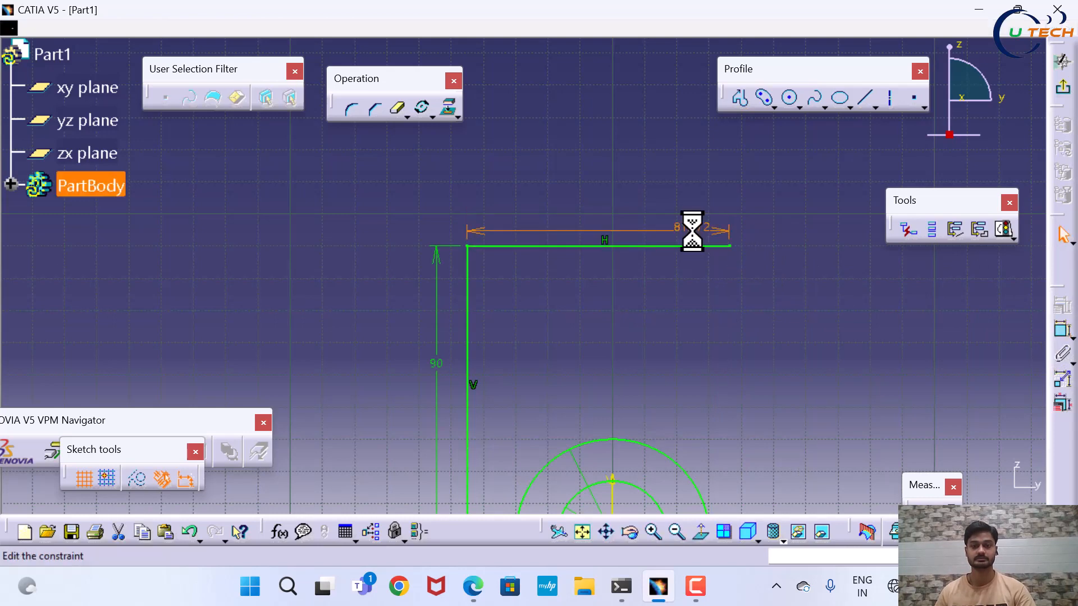
text(65)
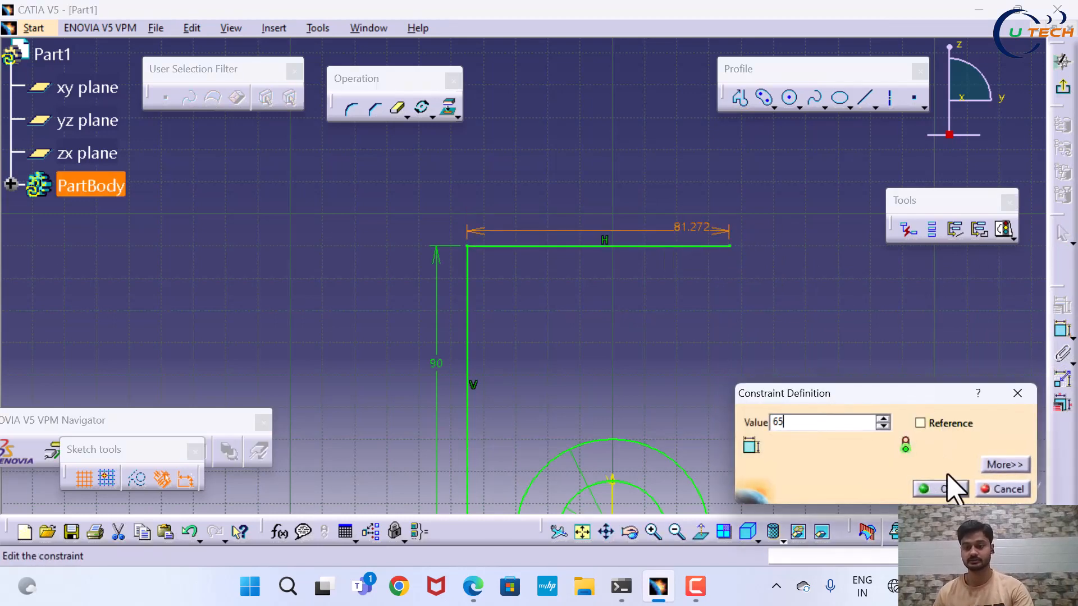
click(945, 488)
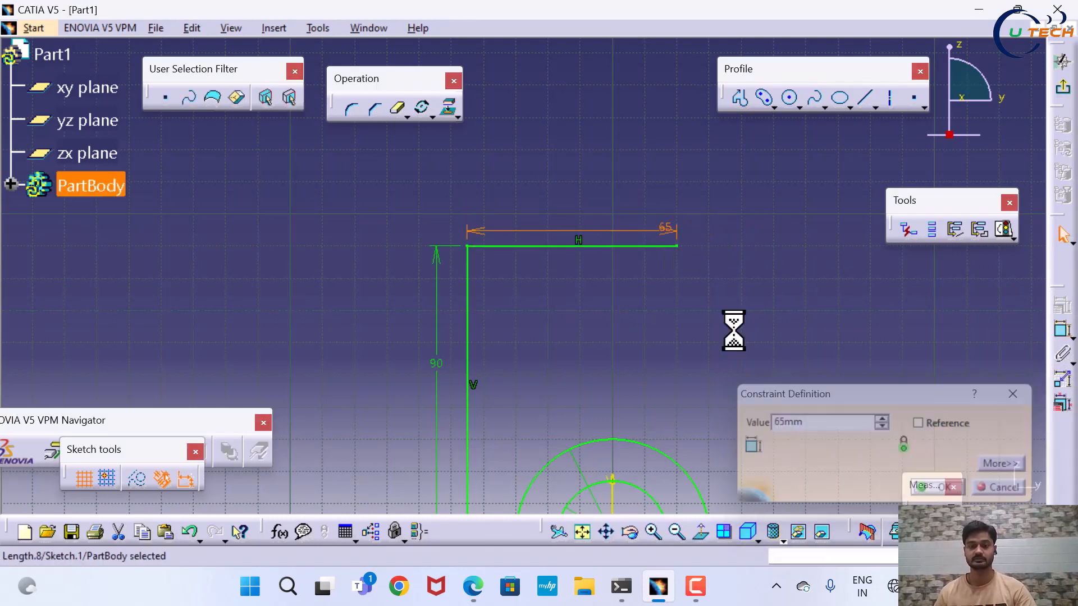
- Try to sketch two circles at the corner where the vertical line meets the upper horizontal line
click(791, 98)
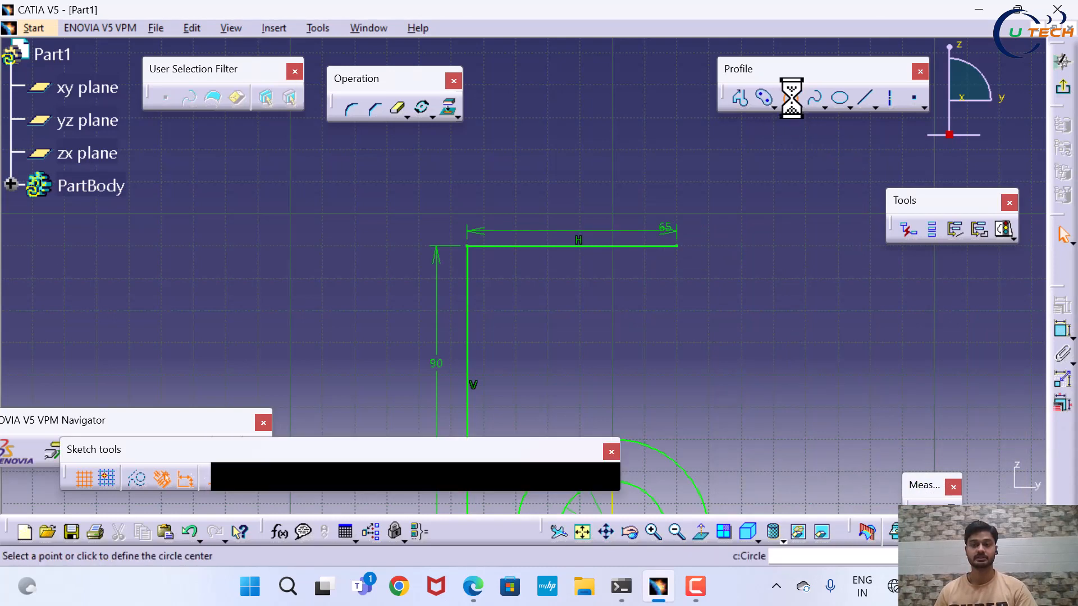
click(467, 246)
click(503, 298)
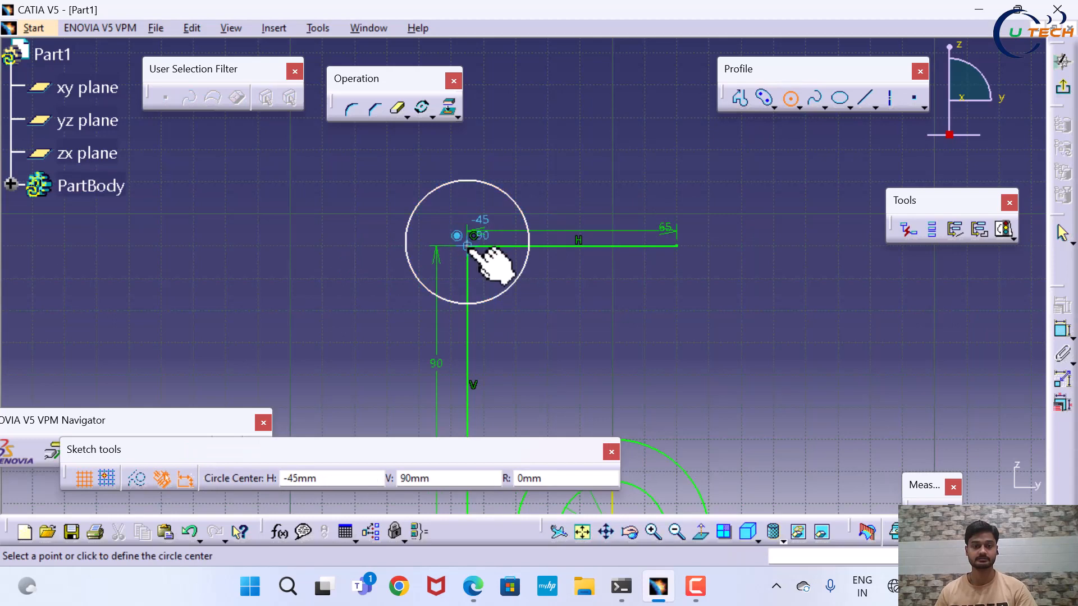
click(467, 246)
click(492, 286)
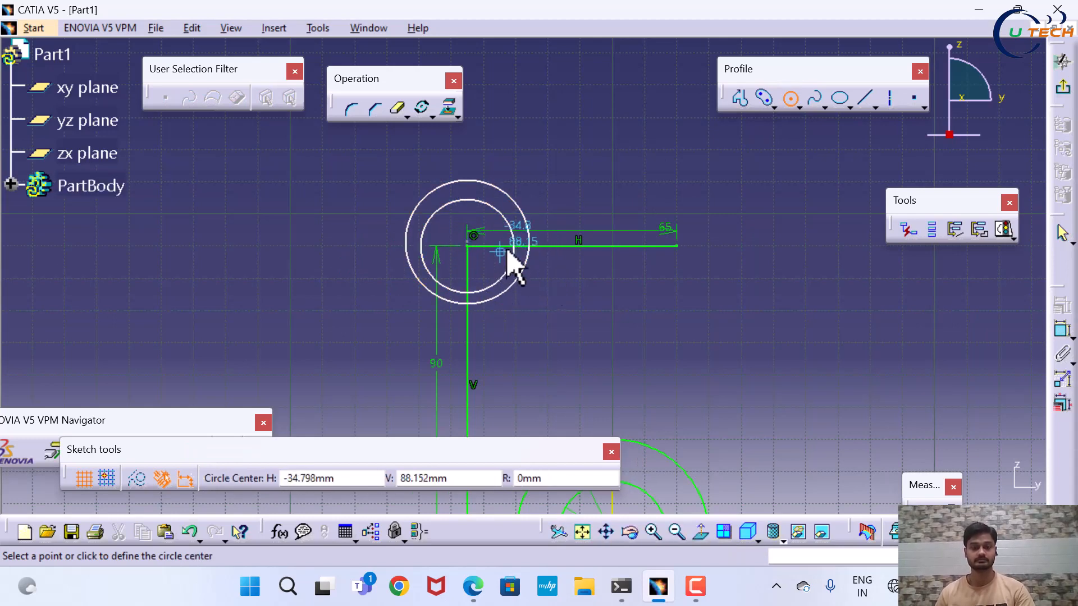
key(Escape)
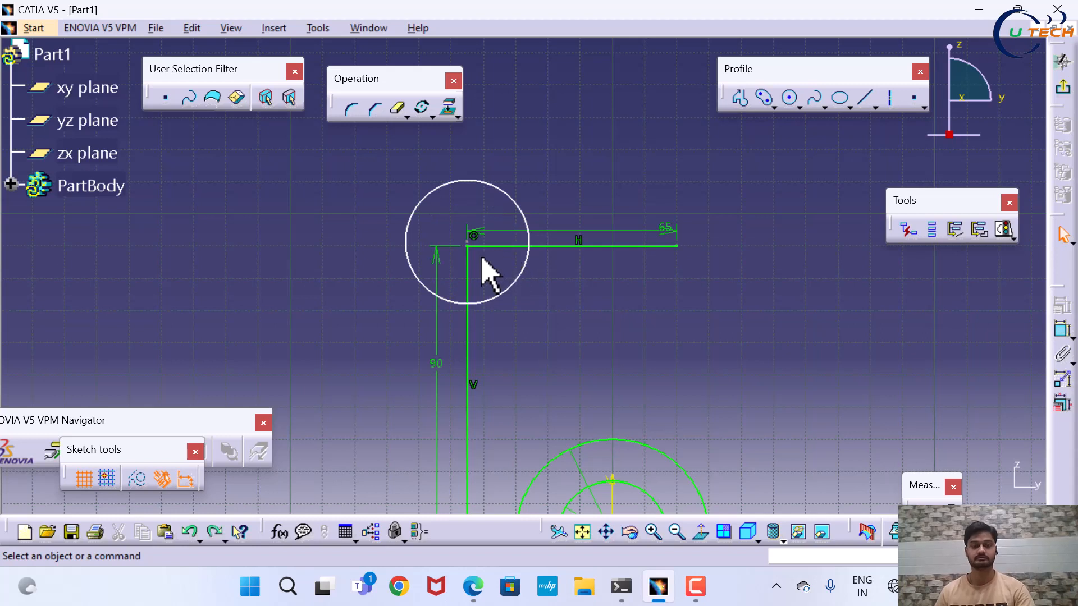
- Sketch two concentric circles of different sizes centred exactly on the upper end of the 90 mm vertical line
click(790, 99)
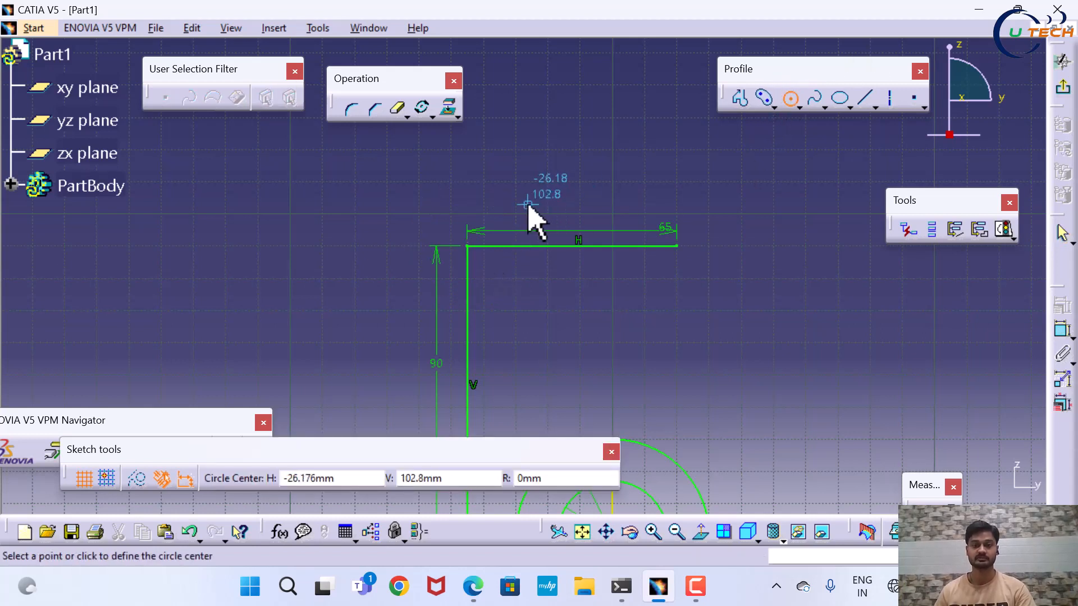
click(467, 247)
click(497, 314)
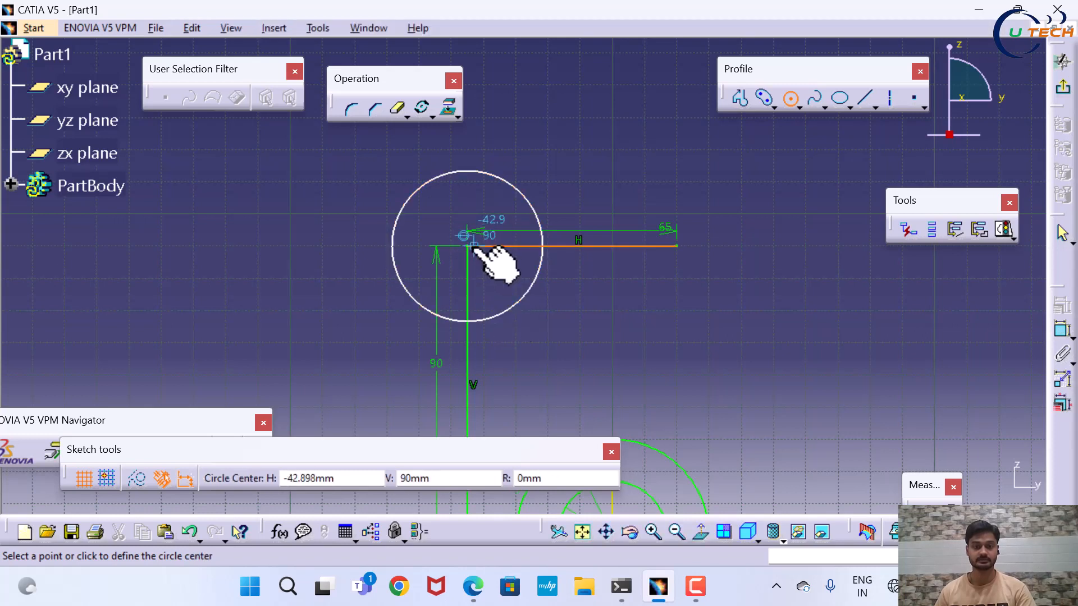
click(468, 246)
click(490, 300)
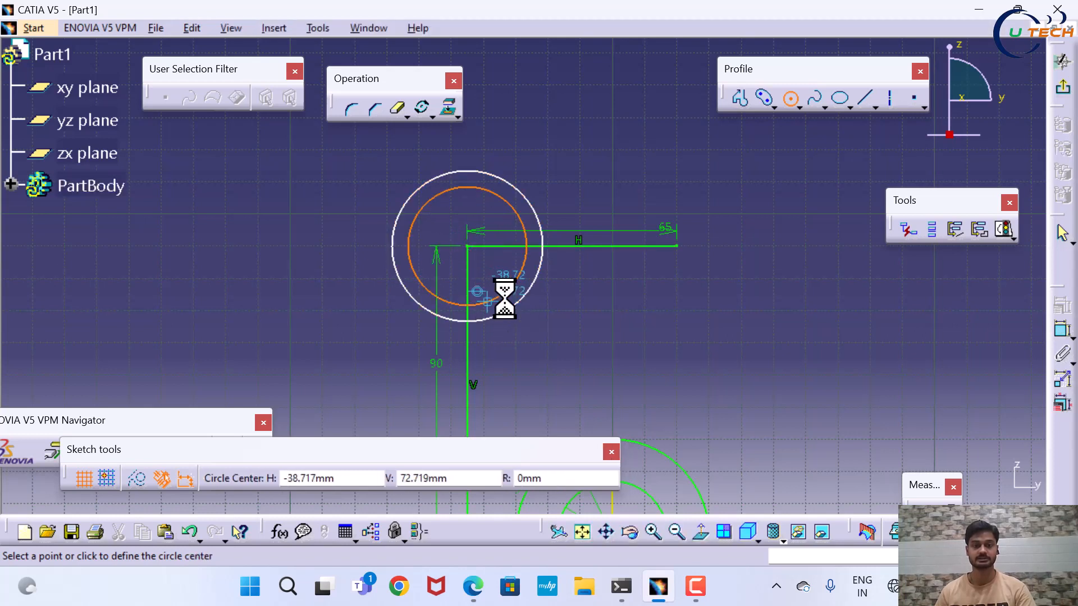
- Sketch two concentric circles centred on the free end of the 65 mm horizontal line, the inner one about 30 mm in diameter
click(677, 245)
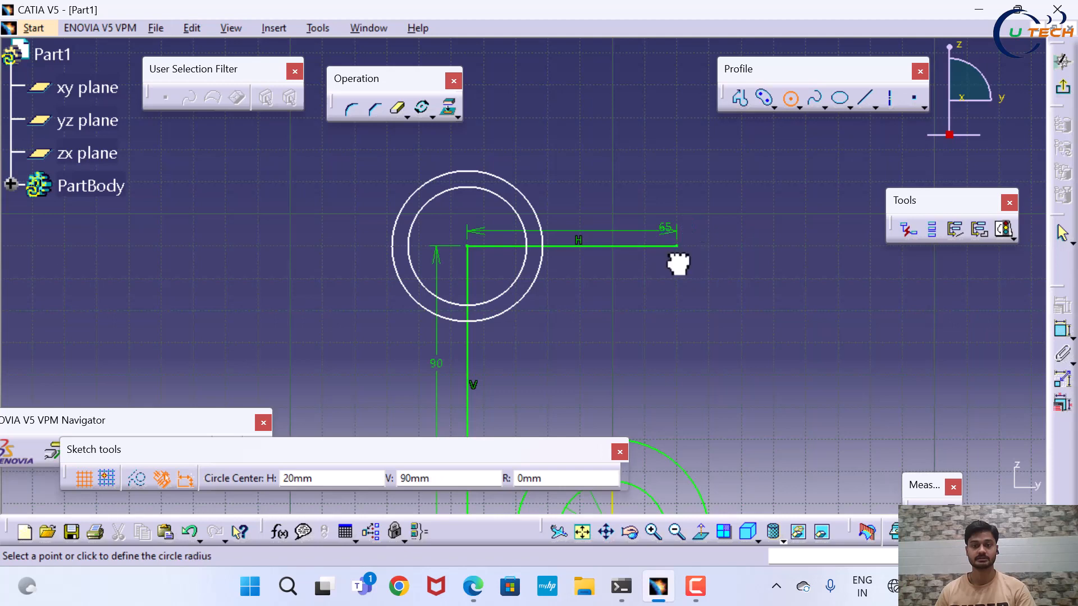
click(692, 338)
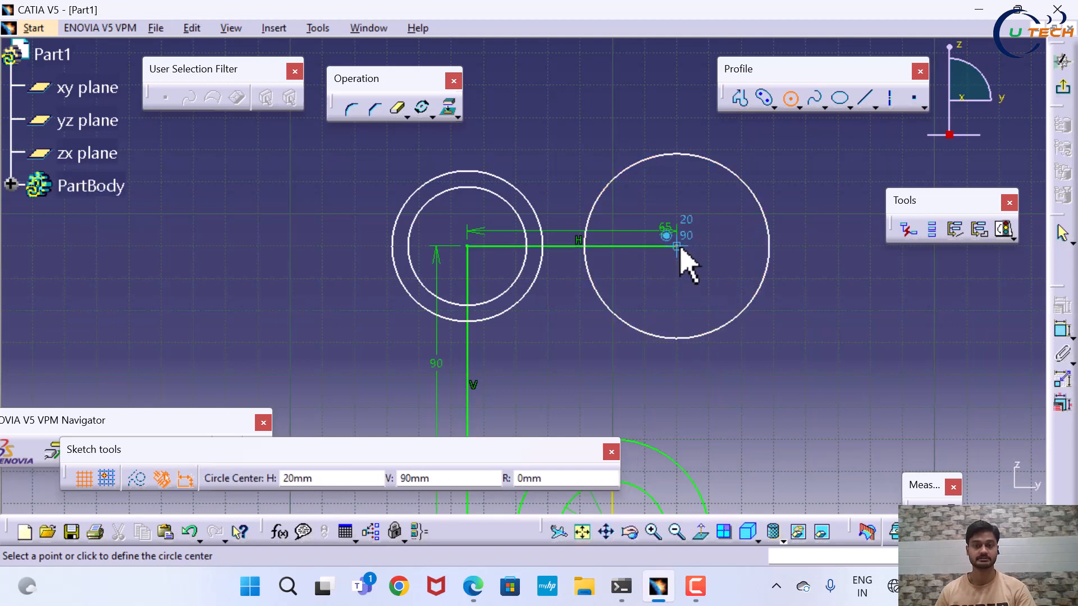
click(677, 247)
click(687, 296)
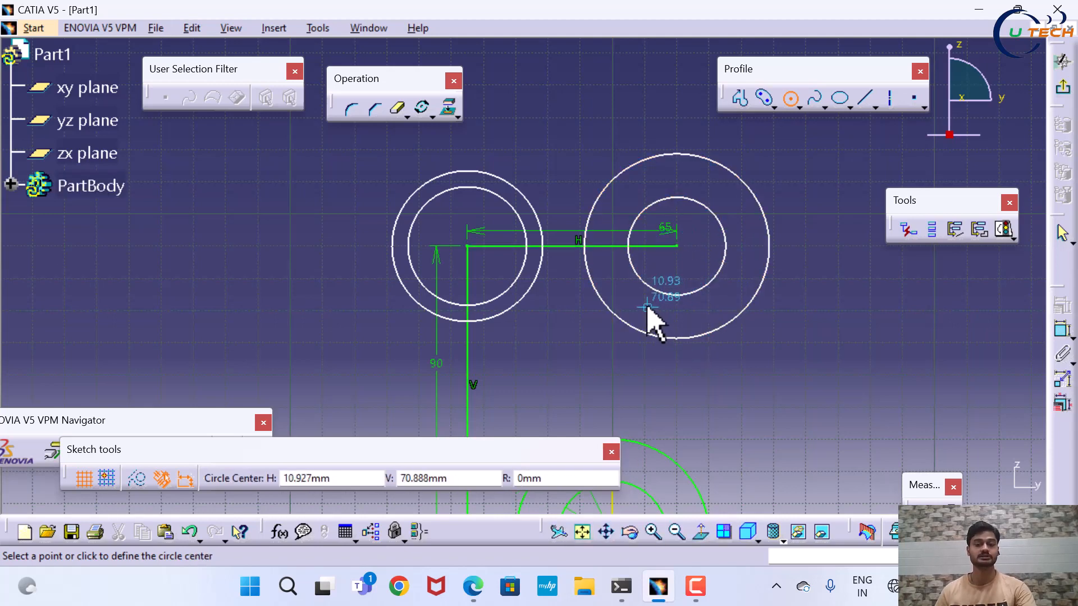
key(Escape)
mouse_move(547, 334)
middle_down()
mouse_move(606, 303)
mouse_move(618, 332)
mouse_move(596, 316)
middle_up()
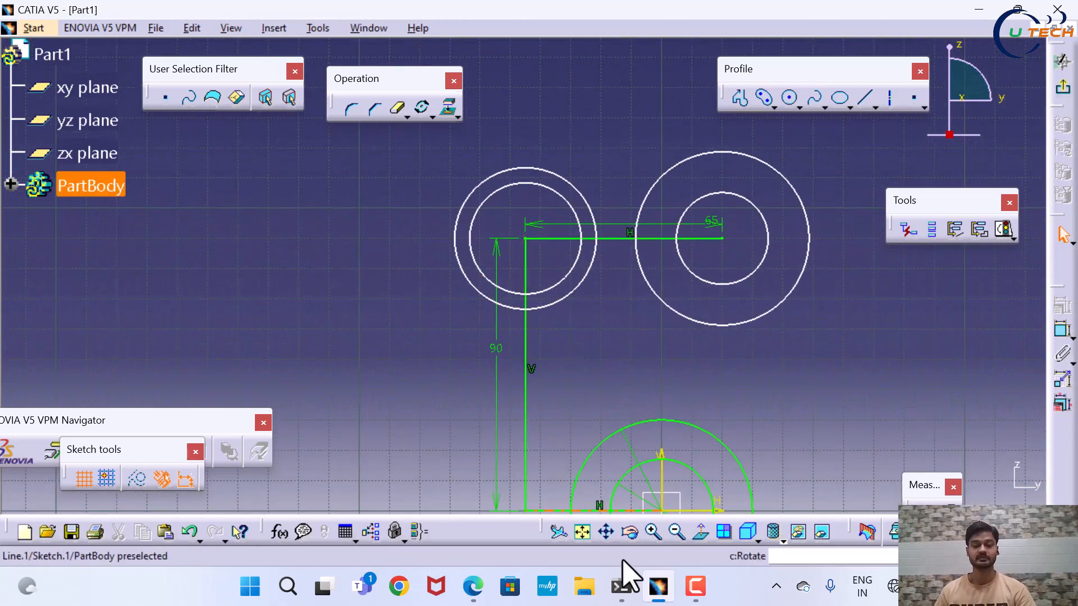
- Check the hole diameter in the PDF in Edge, and in CATIA dimension the inner circle at the 90 mm line's upper end to 20 mm diameter
click(473, 585)
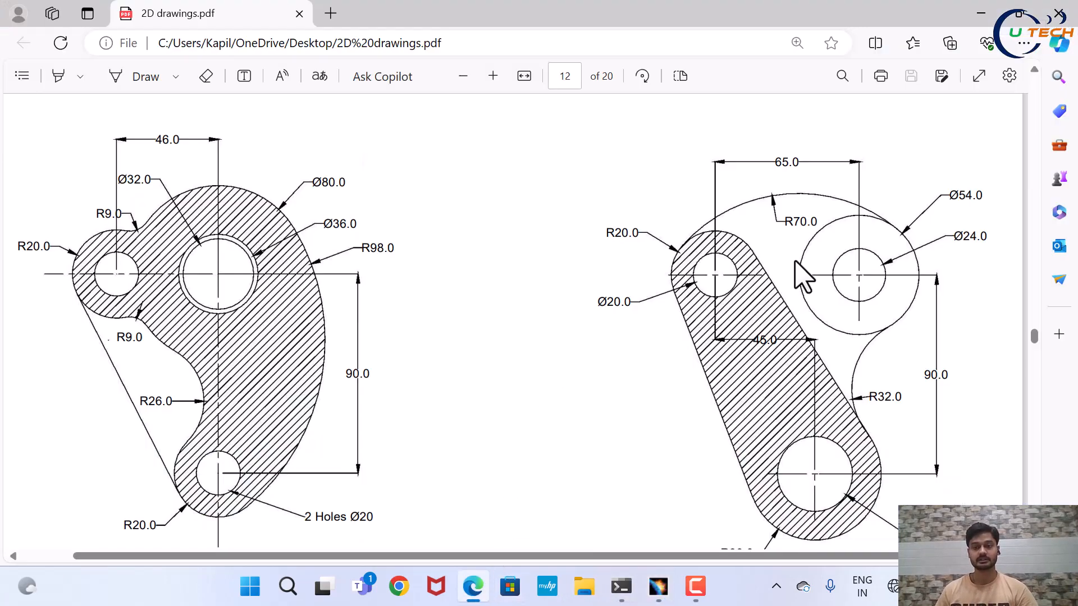
click(659, 586)
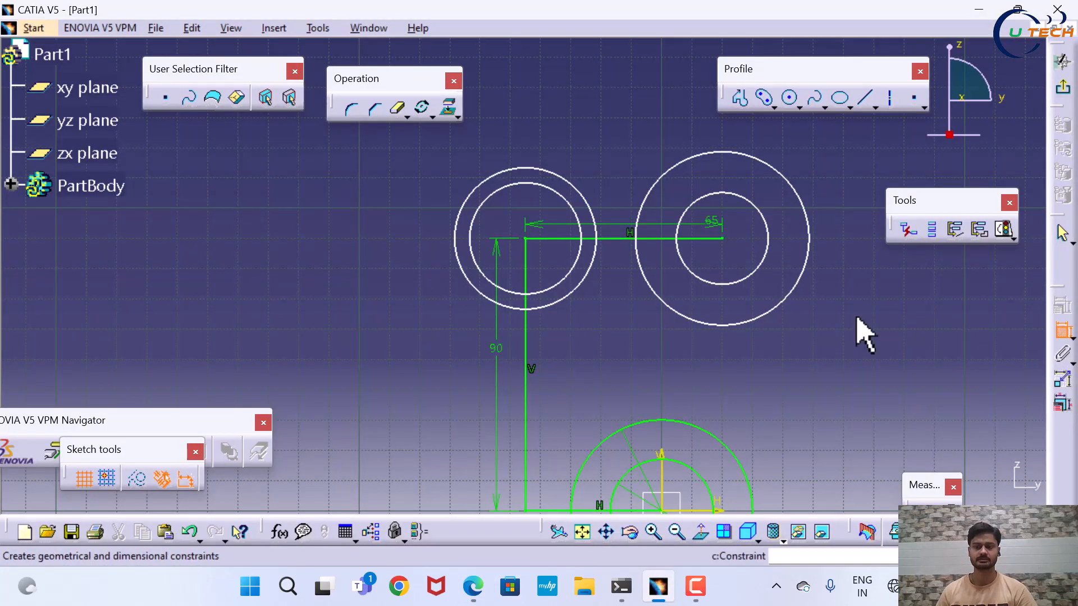
click(495, 286)
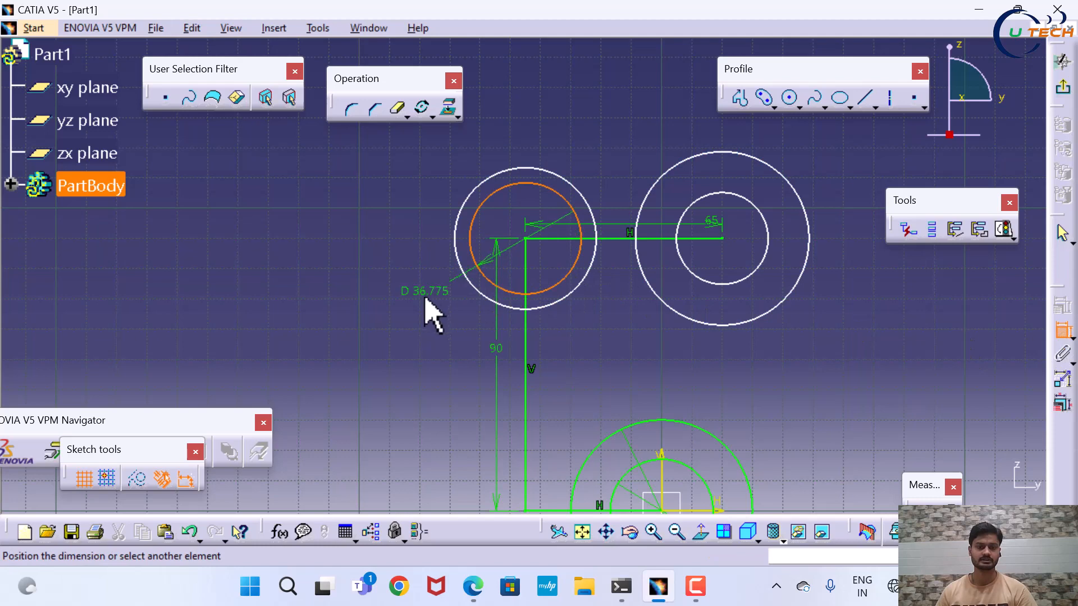
click(431, 314)
double_click(424, 294)
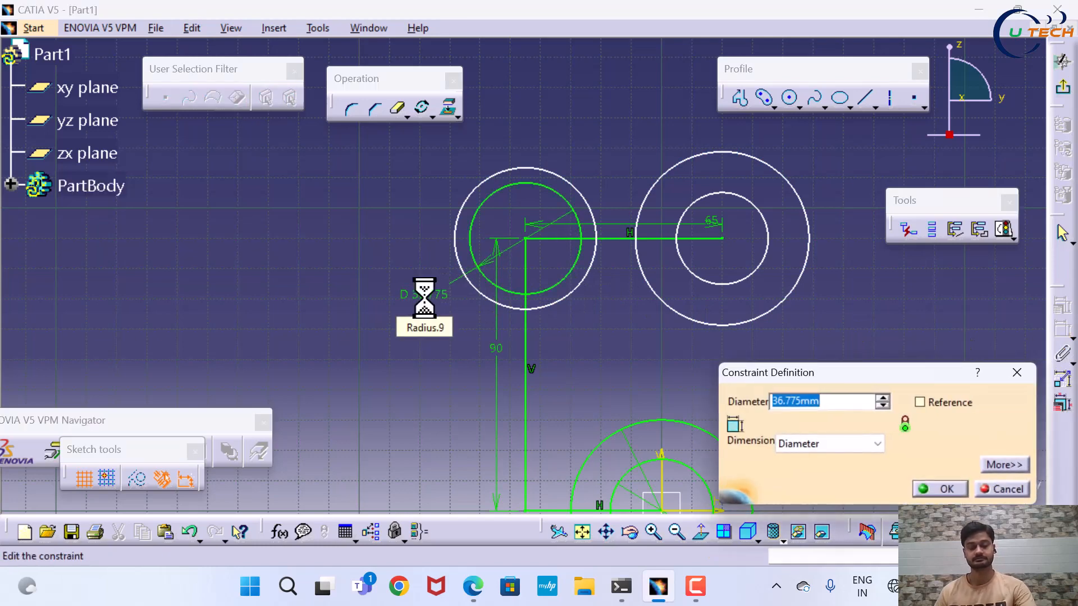
text(20)
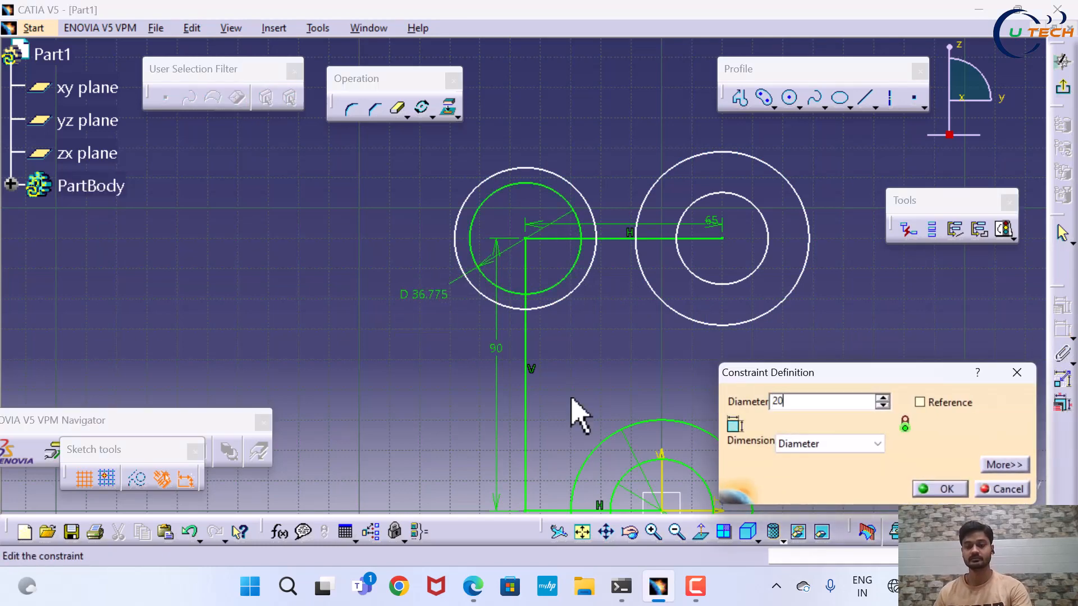
click(948, 490)
- Dimension the outer circle around the 20 mm circle and set its diameter to 40 mm
click(525, 311)
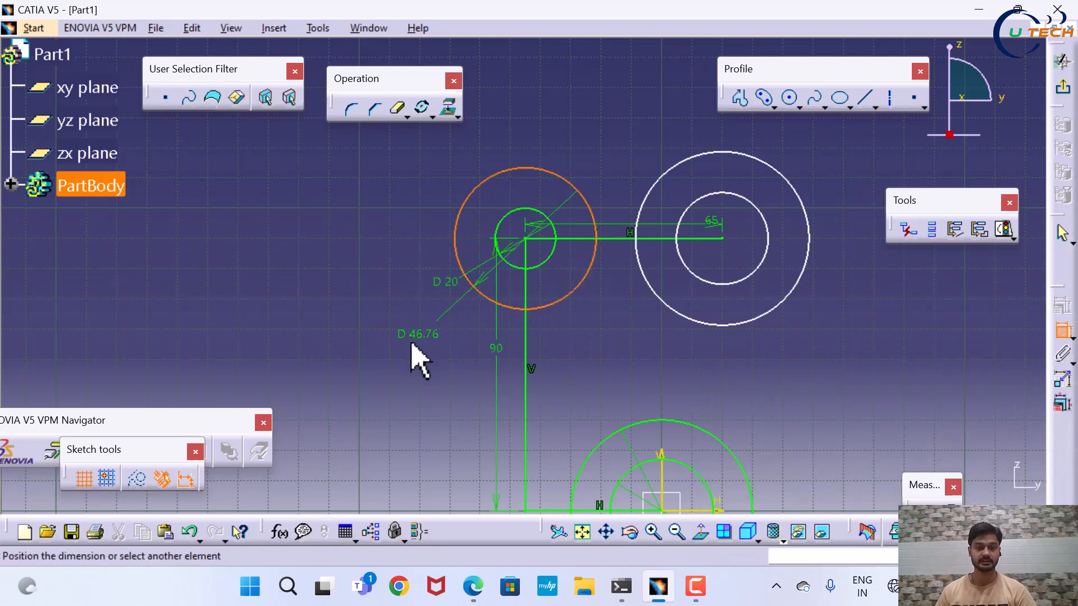
click(412, 347)
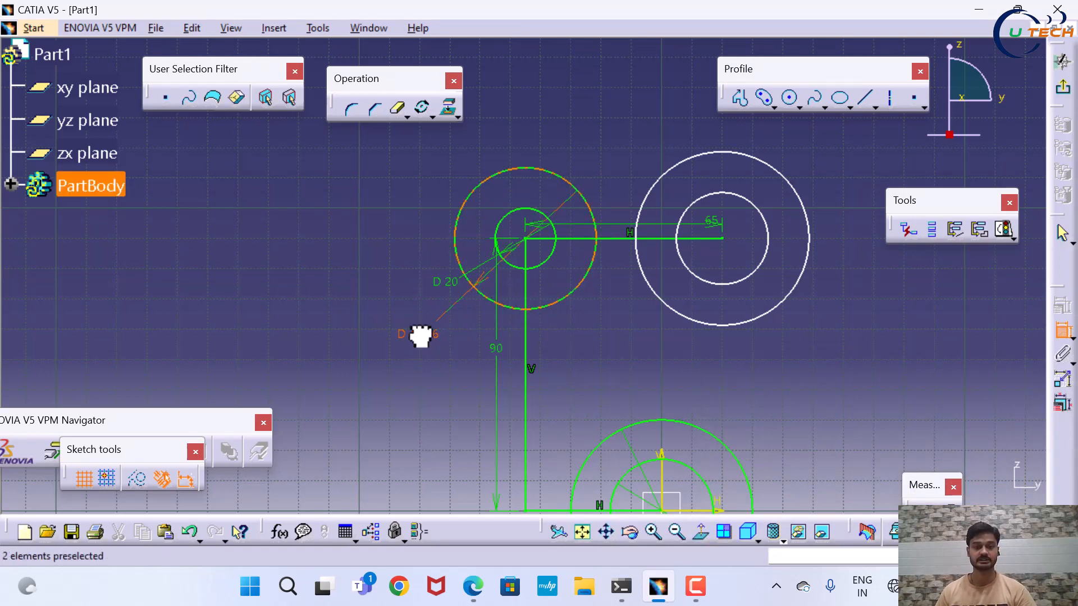
double_click(421, 336)
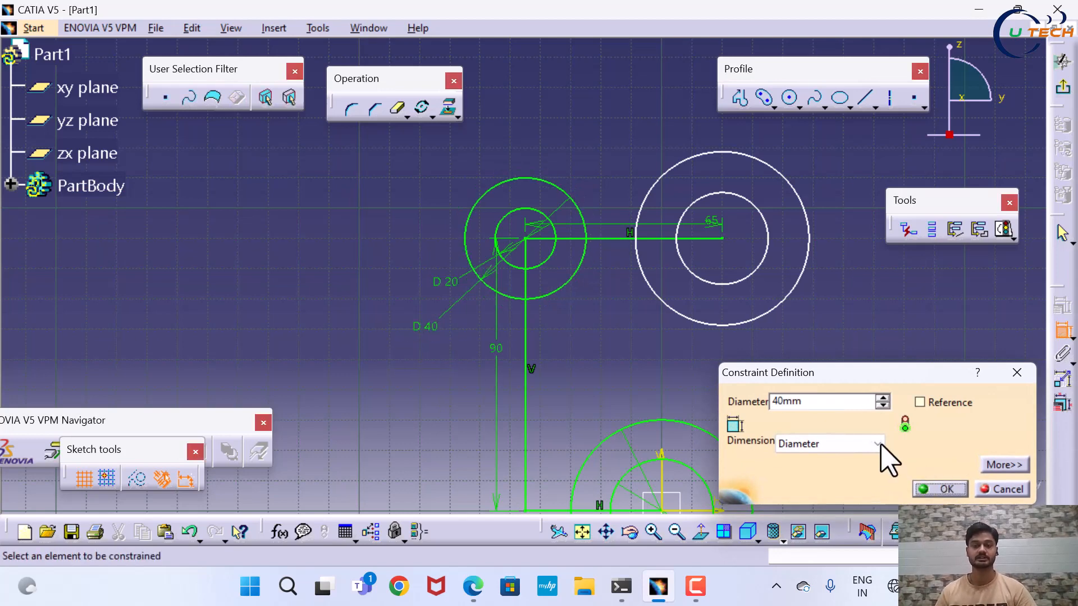
click(940, 487)
- Check the second upper boss in the PDF in Edge, and in CATIA dimension its inner circle to 24 mm diameter
click(473, 586)
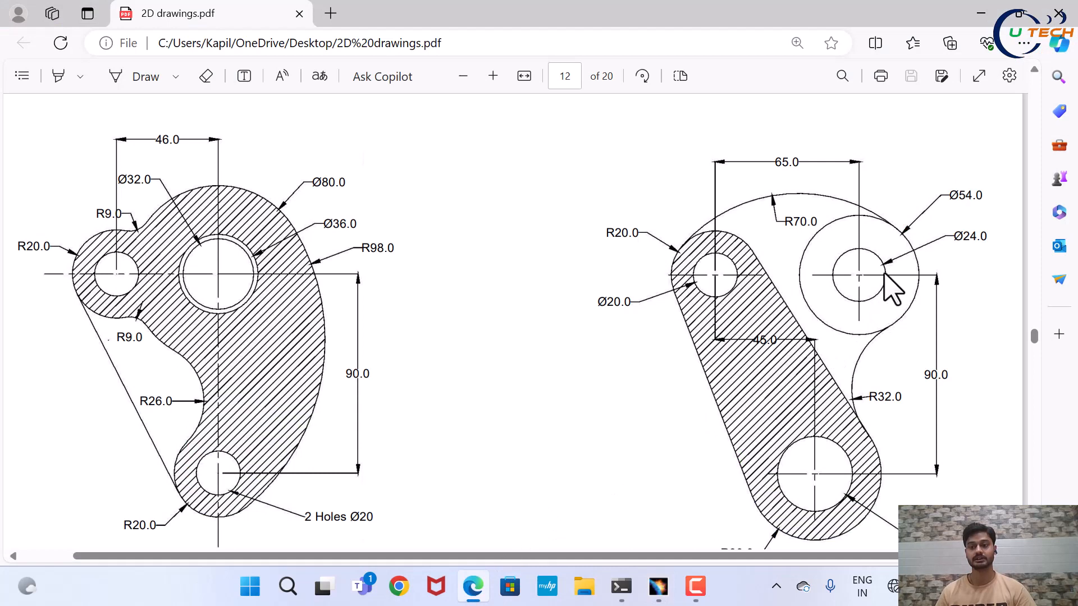
click(659, 588)
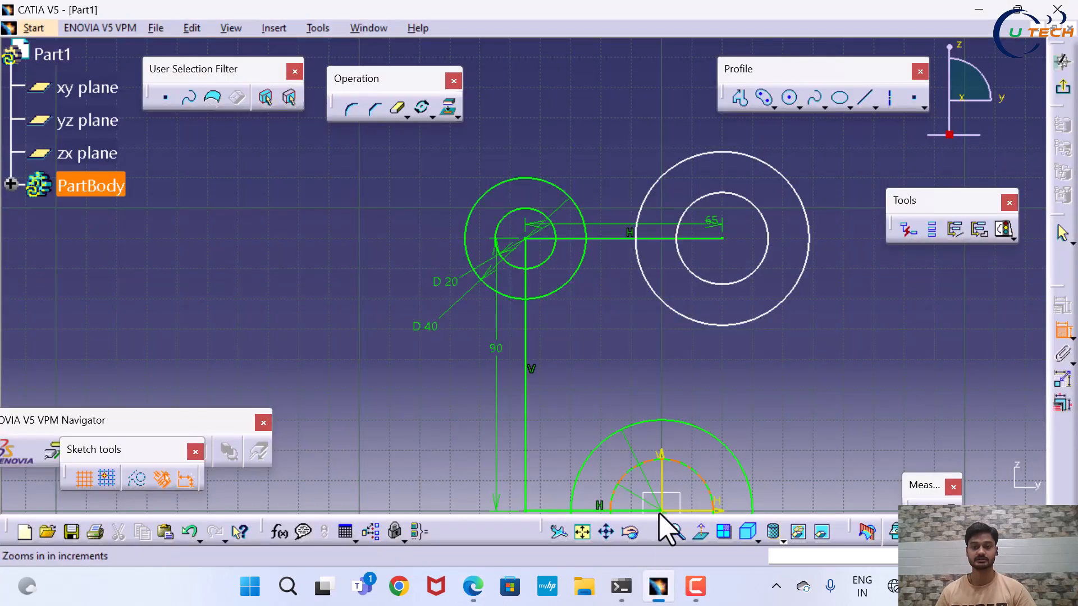
click(758, 282)
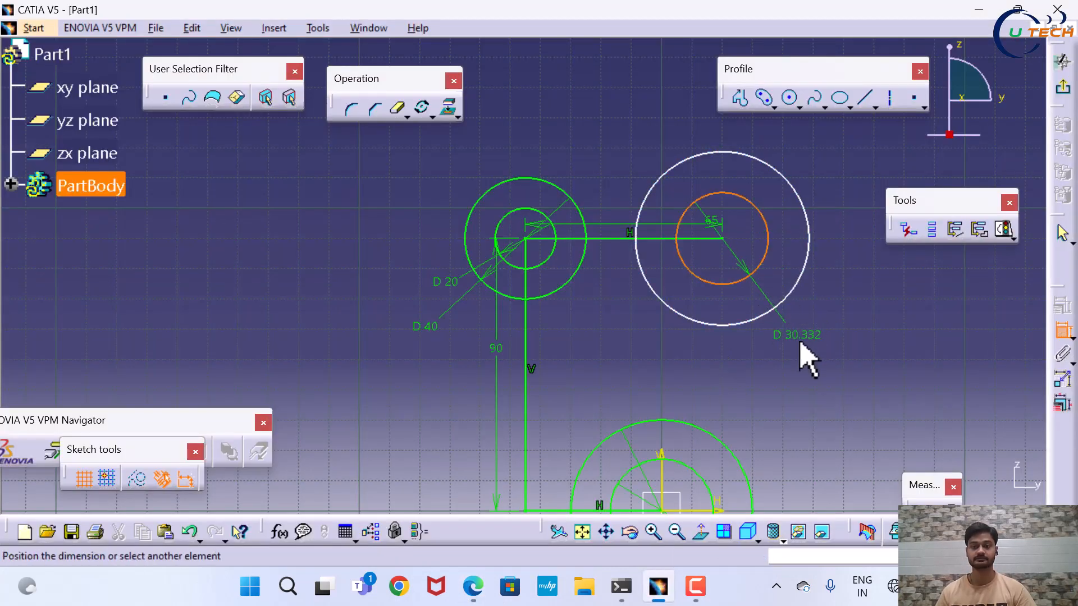
click(798, 339)
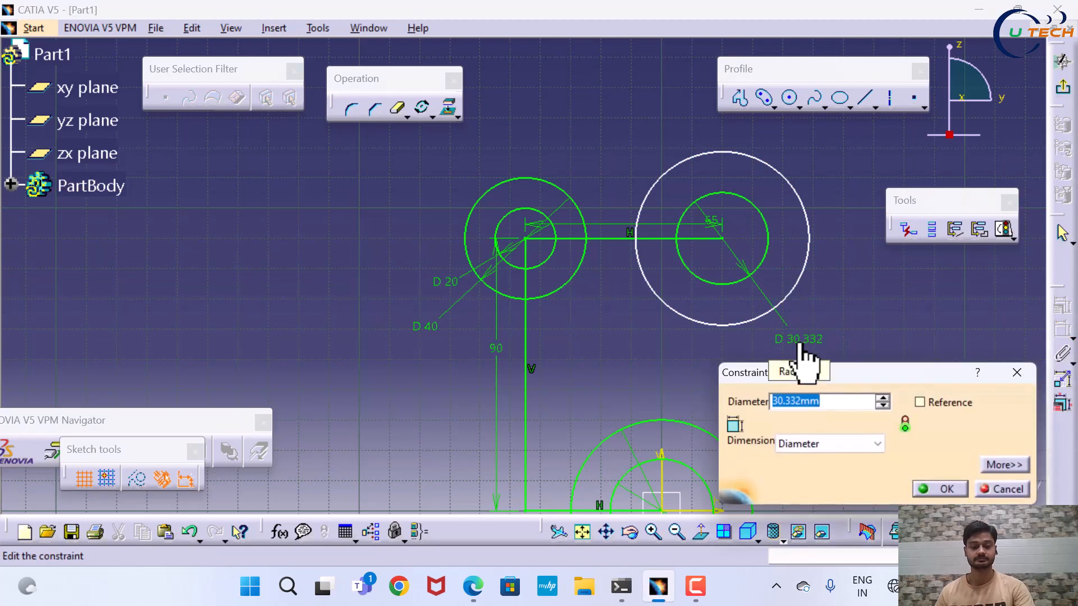
text(24)
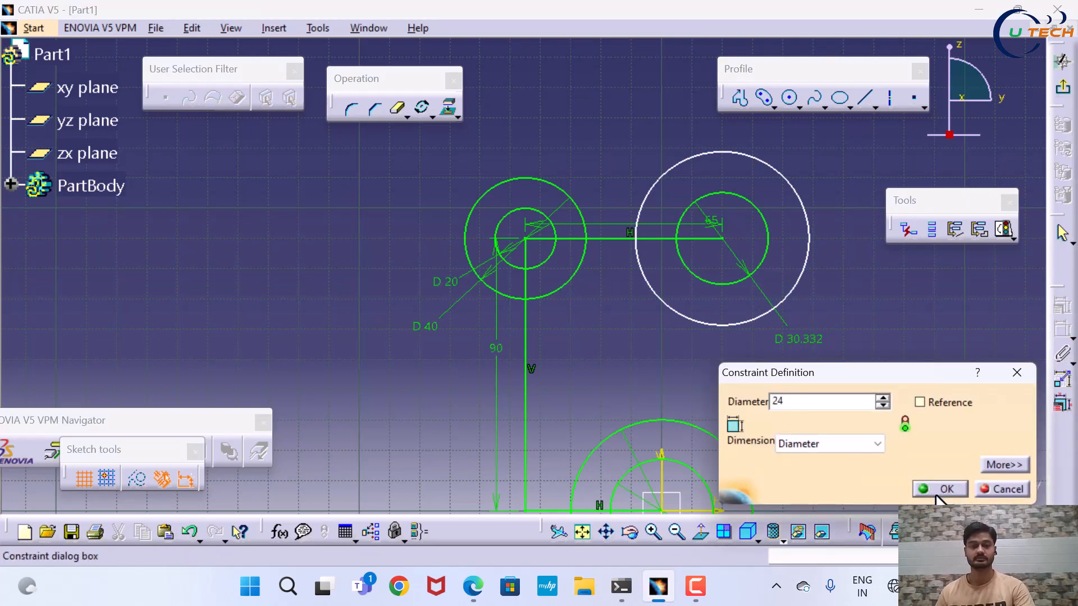
click(937, 489)
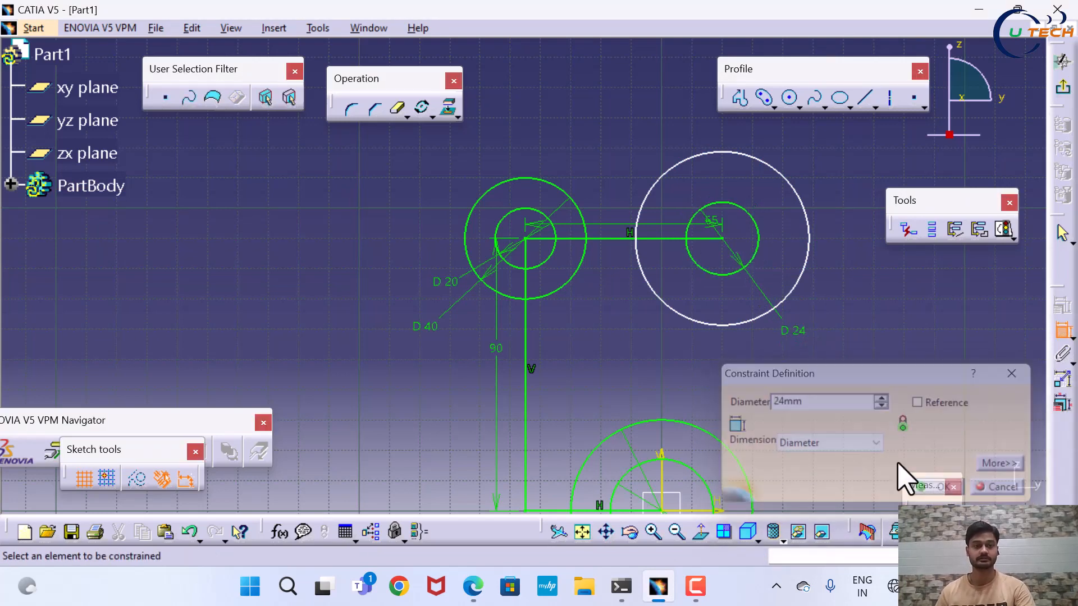
- Dimension the outer circle around the 24 mm circle and set its diameter to 54 mm
click(771, 309)
click(835, 375)
double_click(833, 374)
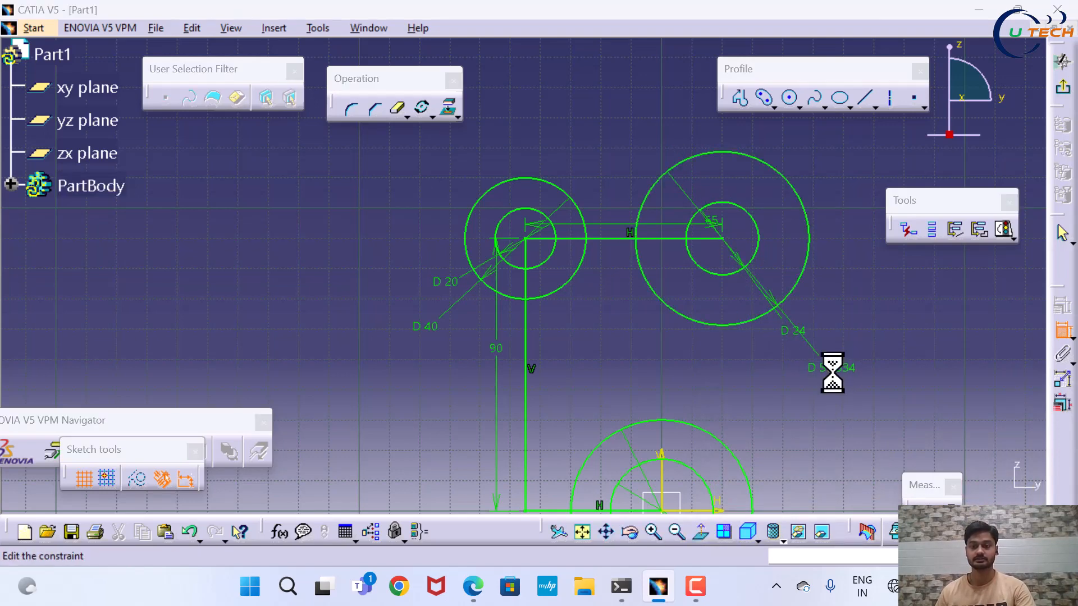
text(54)
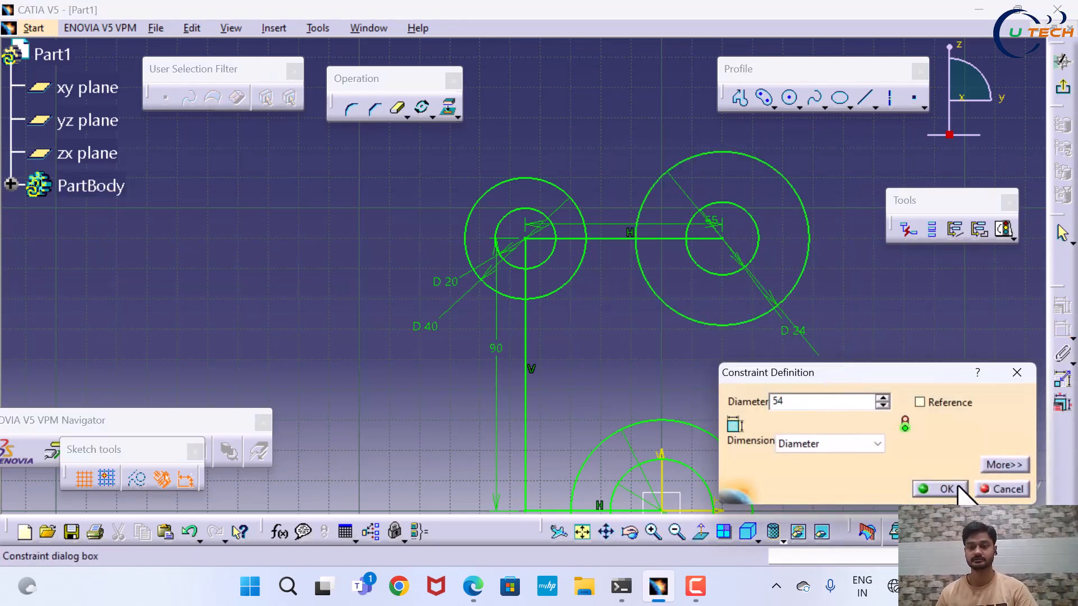
click(943, 488)
- Compare the CATIA sketch with the lever drawing in Edge, examining the remaining arcs and lines that connect the three bosses
click(473, 586)
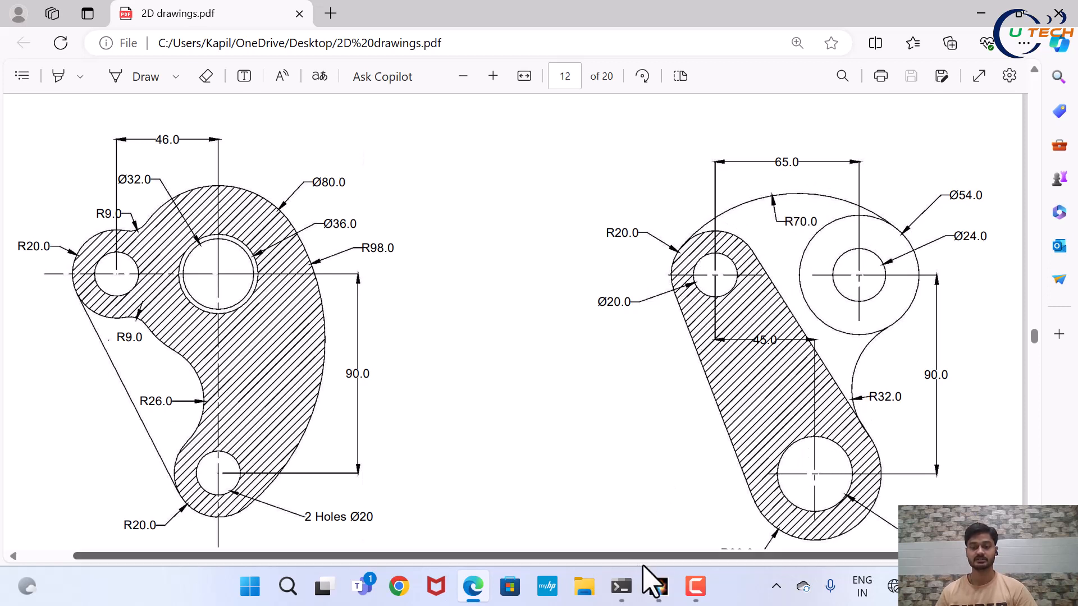
click(657, 585)
mouse_move(574, 385)
middle_down()
mouse_move(534, 253)
mouse_move(552, 301)
middle_up()
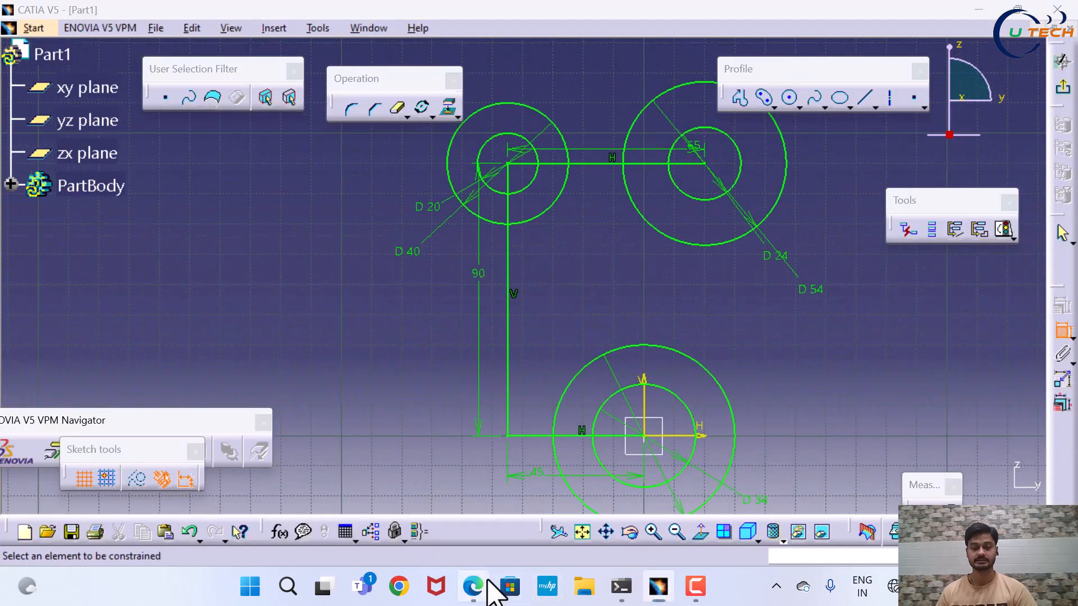
click(474, 586)
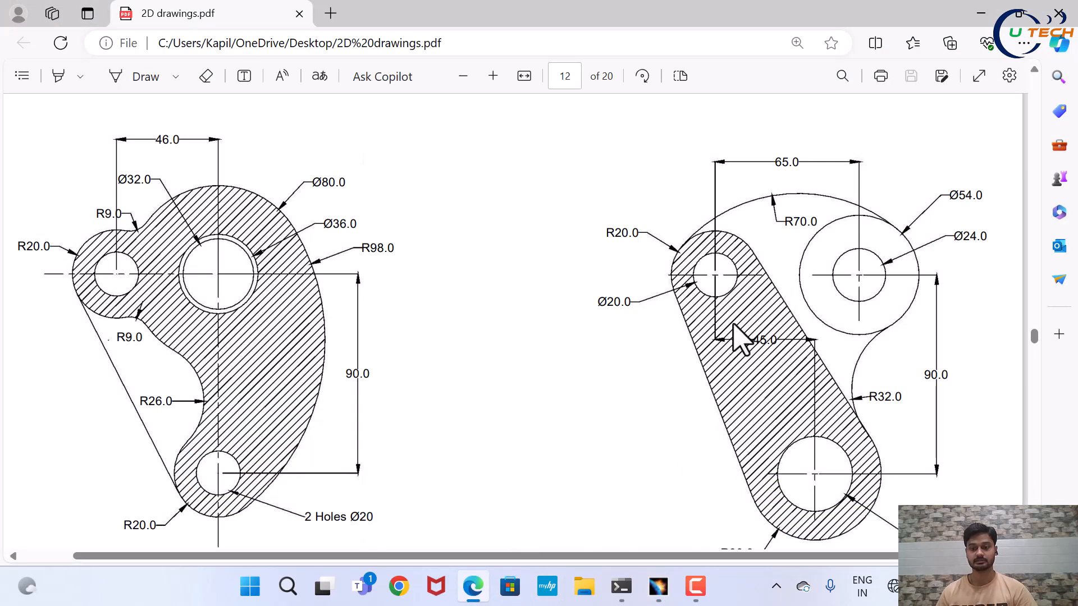
click(659, 589)
middle_drag(572, 348, 567, 452)
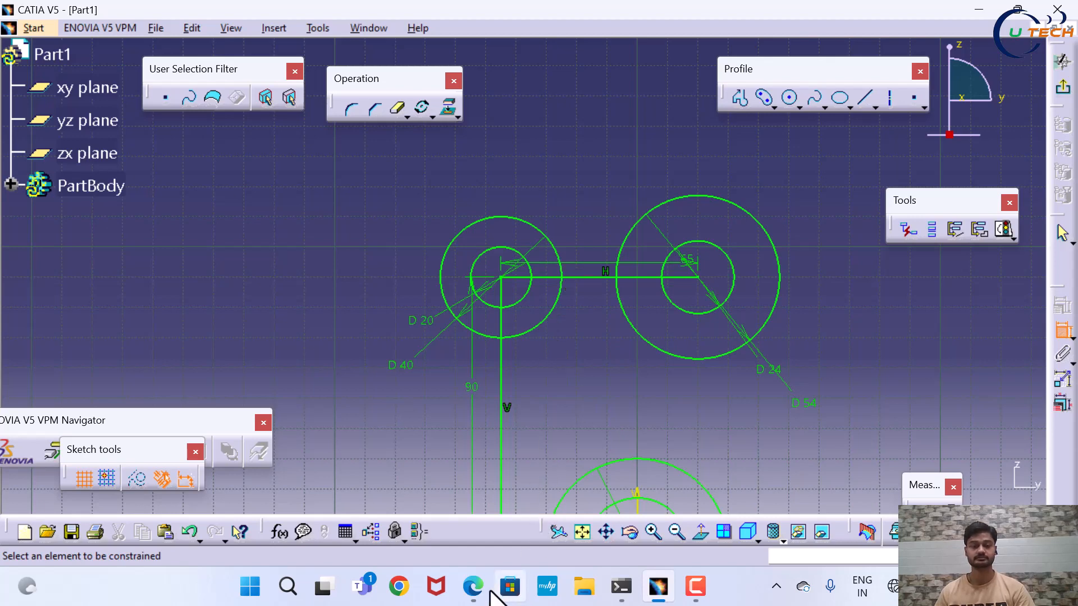
click(473, 587)
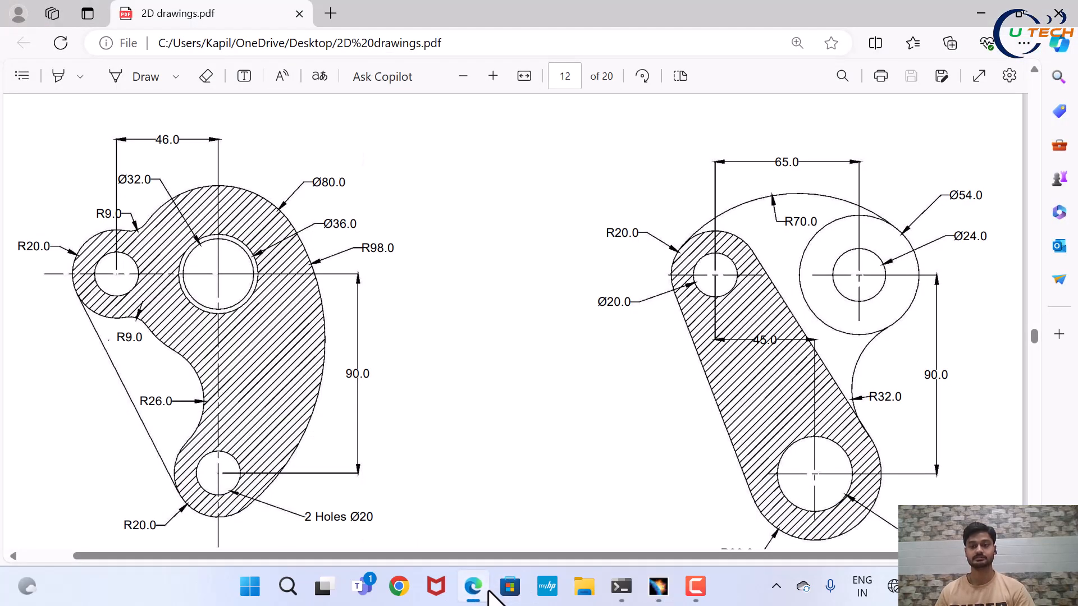
click(484, 590)
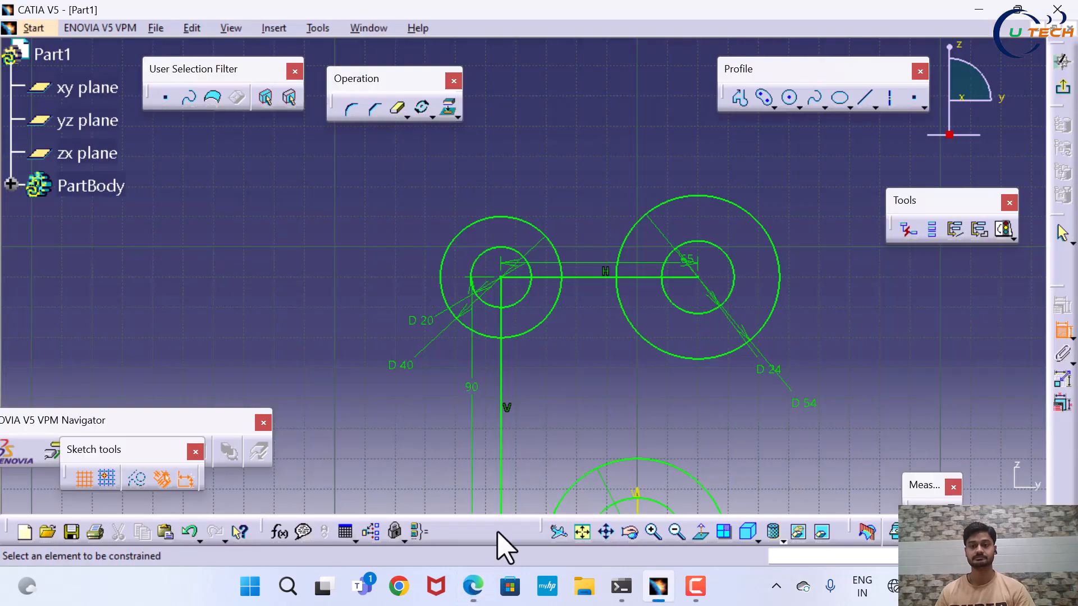
- Sketch a free circle about 67 mm in diameter above and between the two upper bosses
click(789, 98)
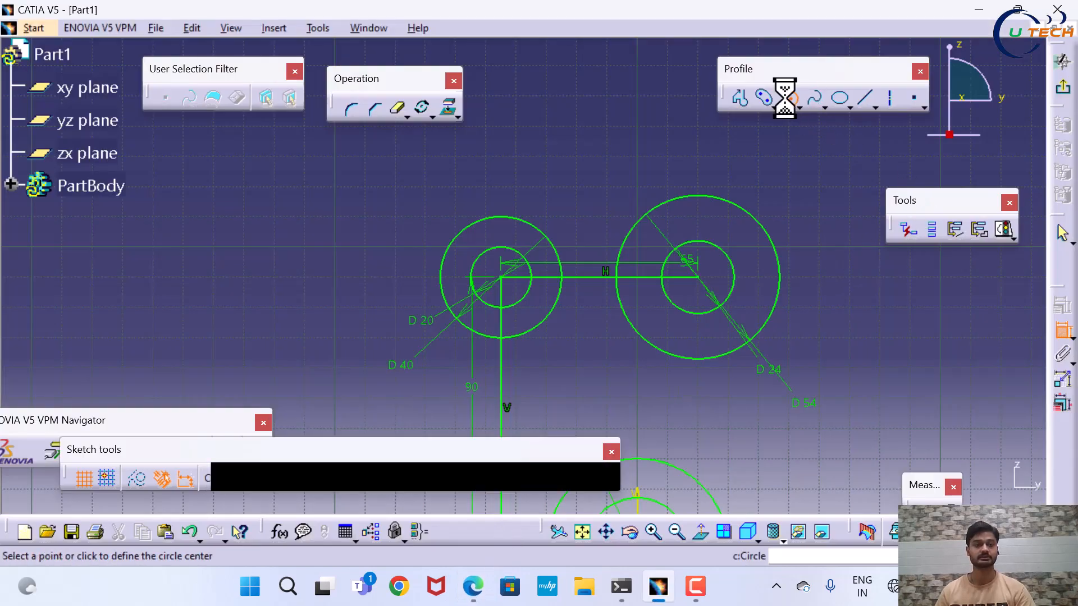
click(596, 210)
click(629, 306)
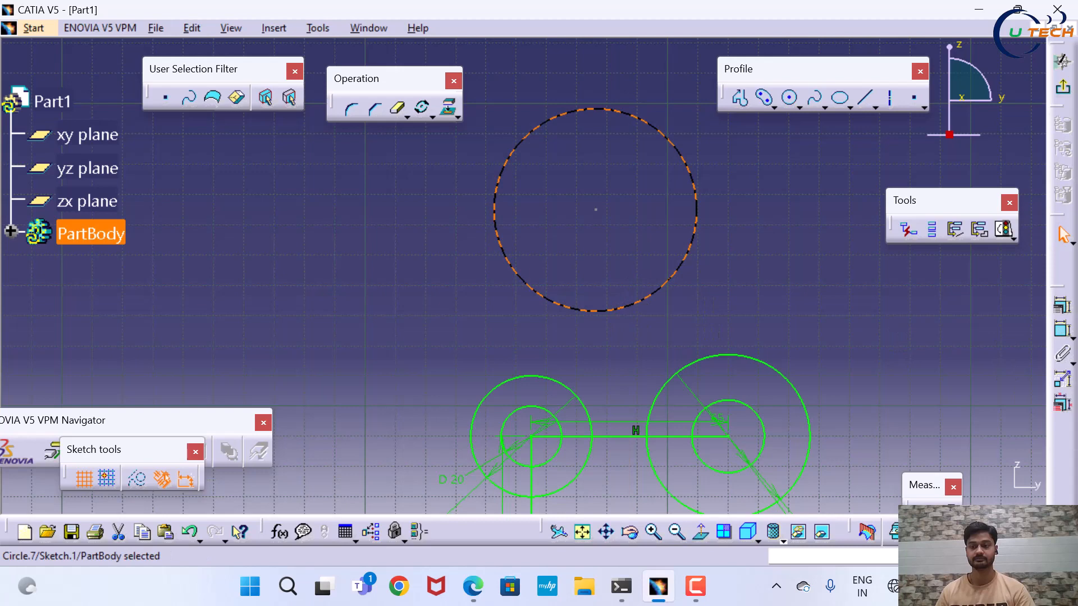
- Dimension the free circle, check the upper arc in the PDF in Edge, switch the dimension to Radius and set it to 70 mm
click(1061, 330)
click(708, 272)
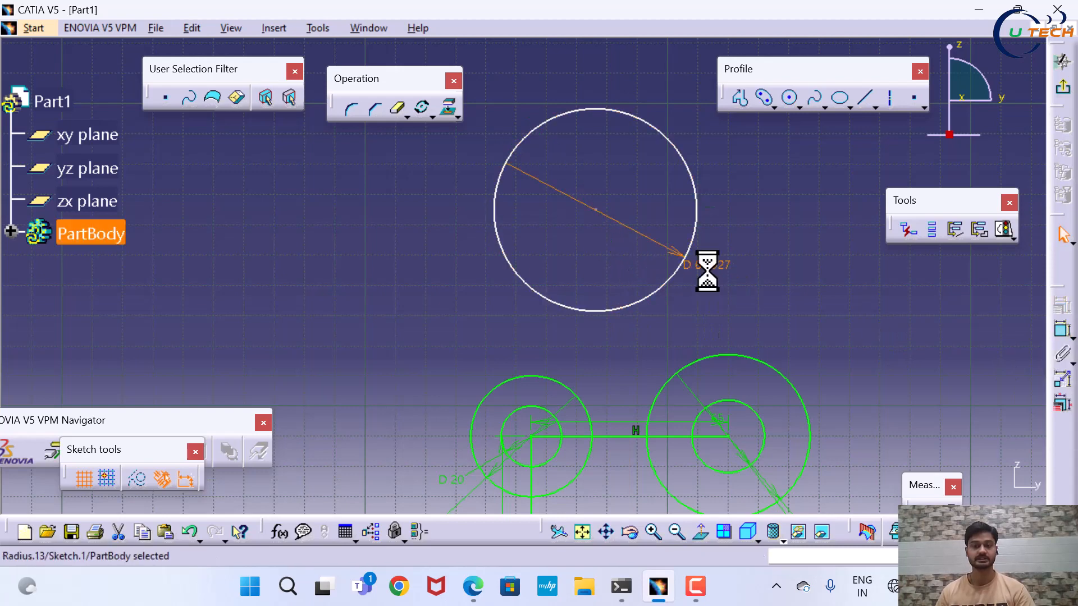
double_click(709, 272)
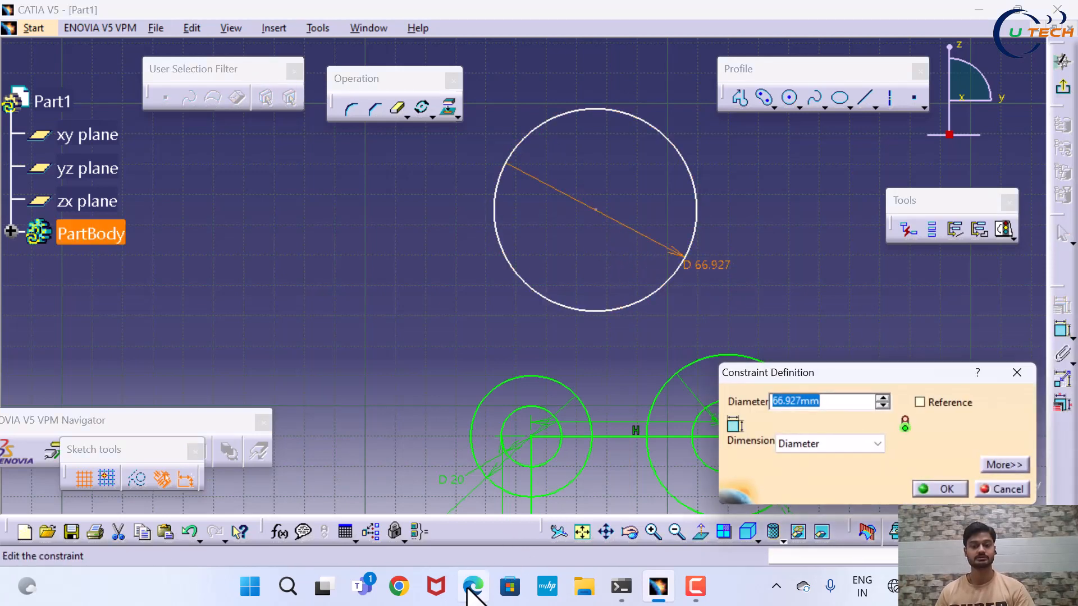
click(473, 589)
click(474, 589)
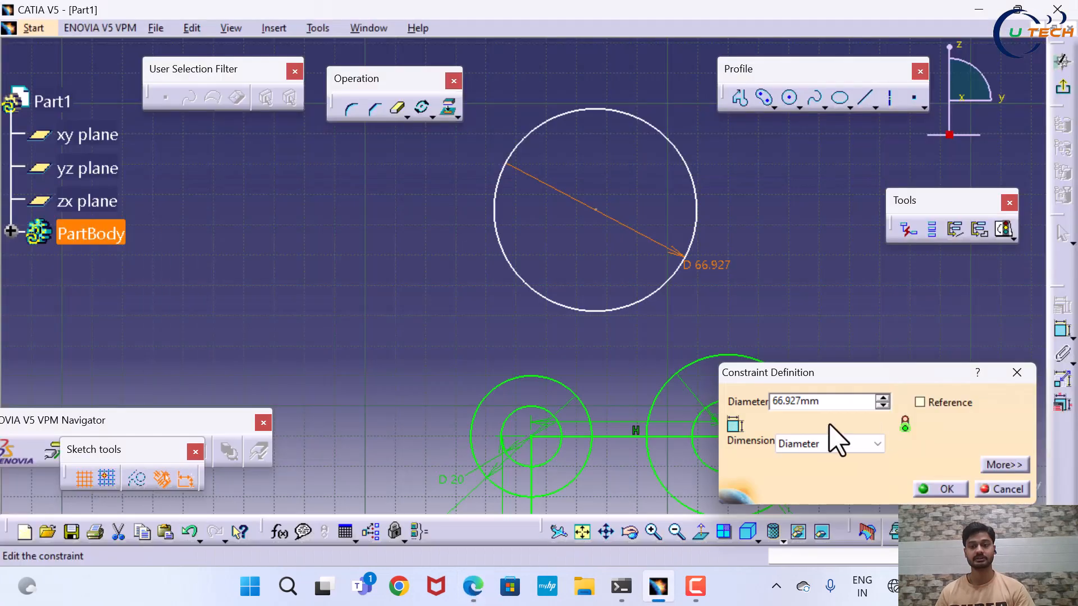
click(830, 444)
click(830, 457)
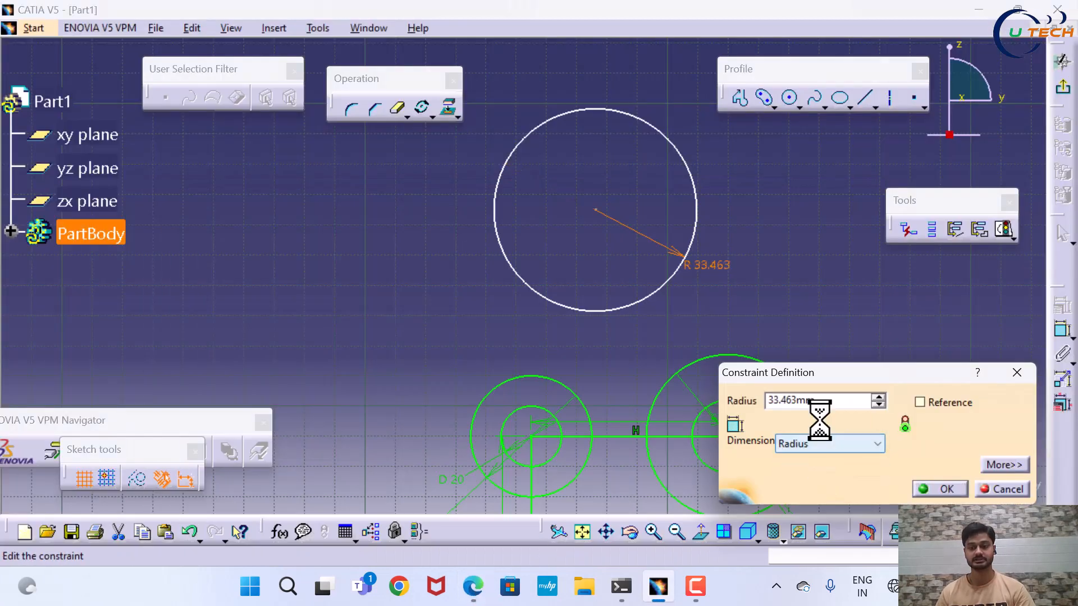
double_click(836, 402)
text(70)
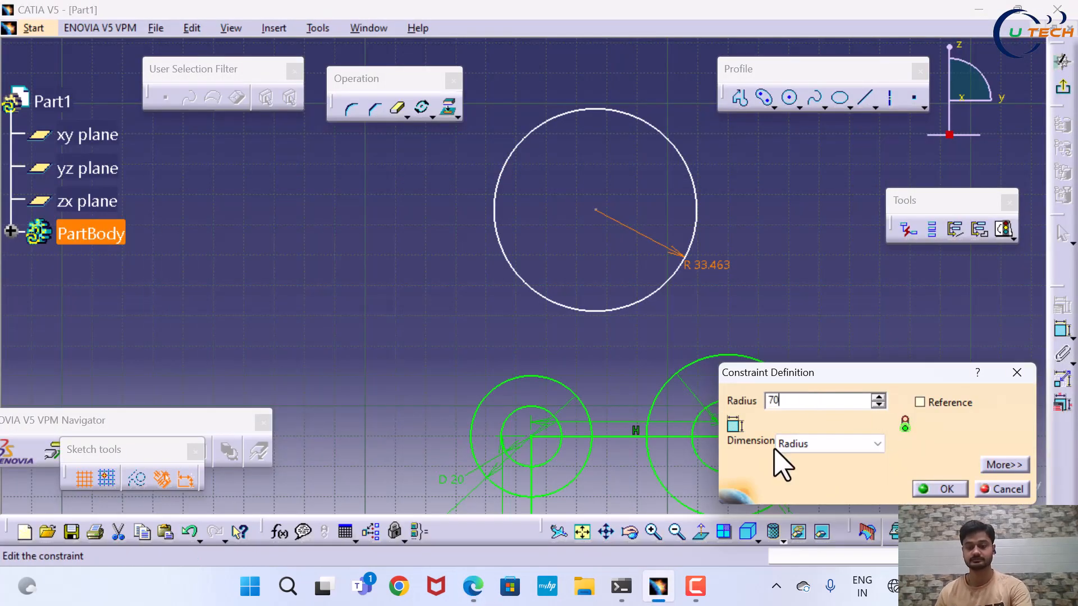
click(940, 489)
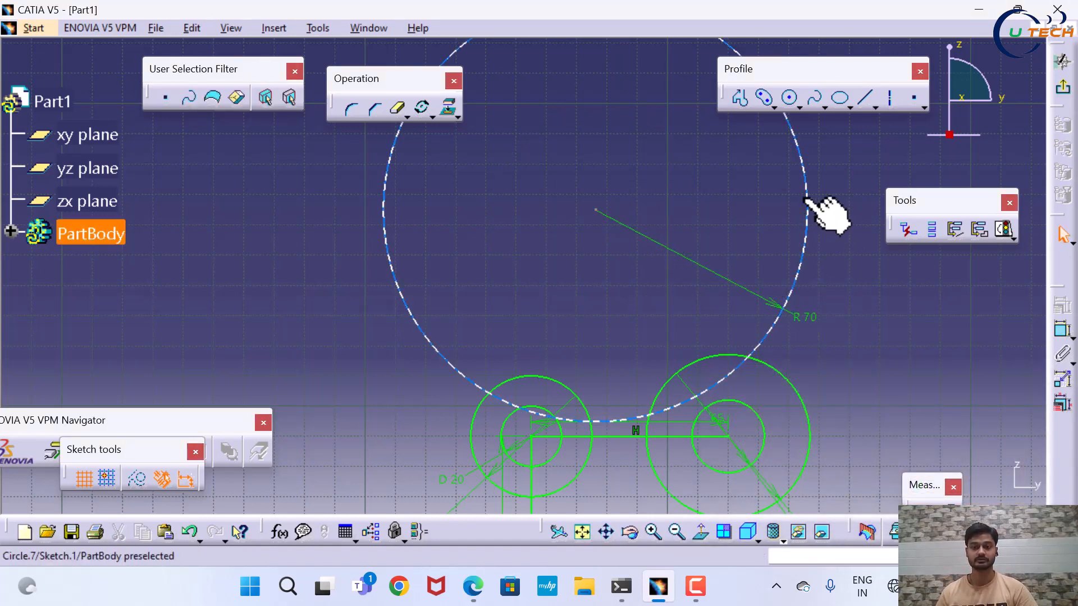
- Move the 70 mm radius circle down so that it surrounds both upper bosses
drag(810, 203, 864, 507)
middle_drag(847, 358, 806, 265)
click(808, 269)
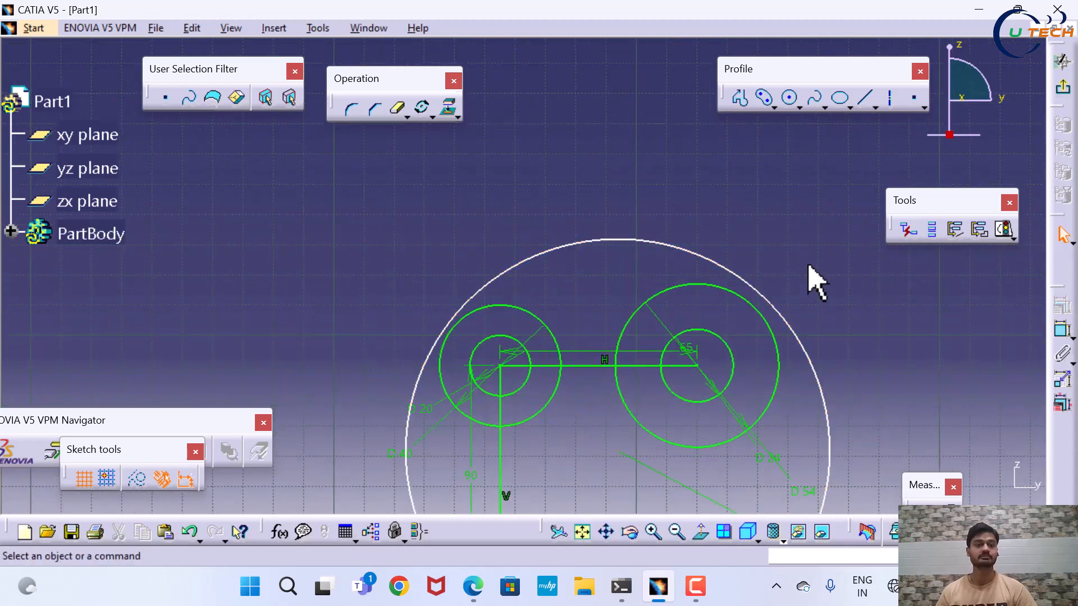
- Constrain the 70 mm radius circle tangent to the 40 mm outer circle of the upper-left boss
click(496, 307)
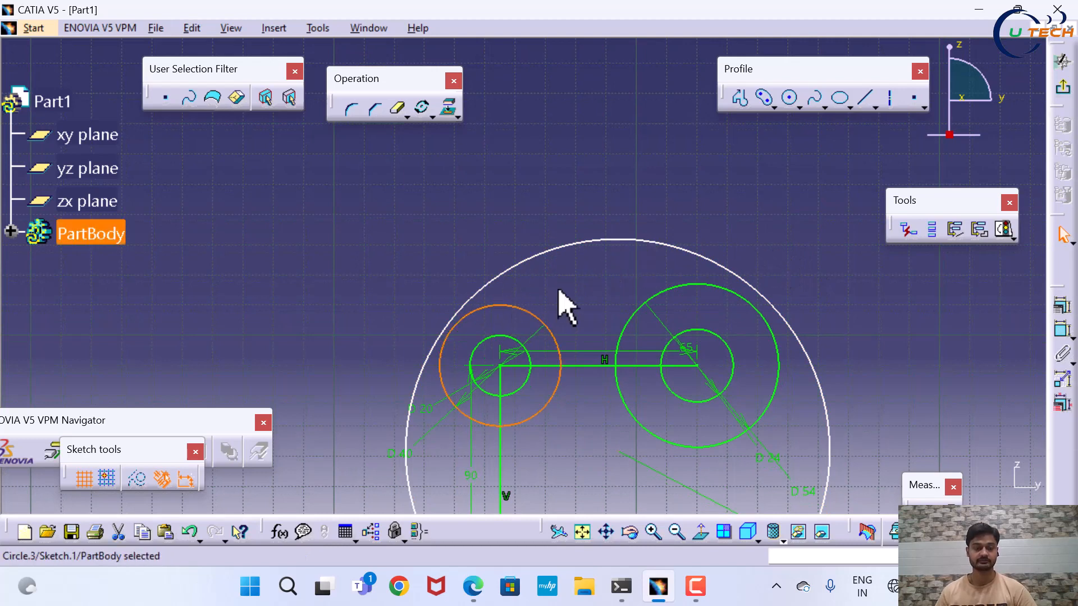
ctrl+click(510, 269)
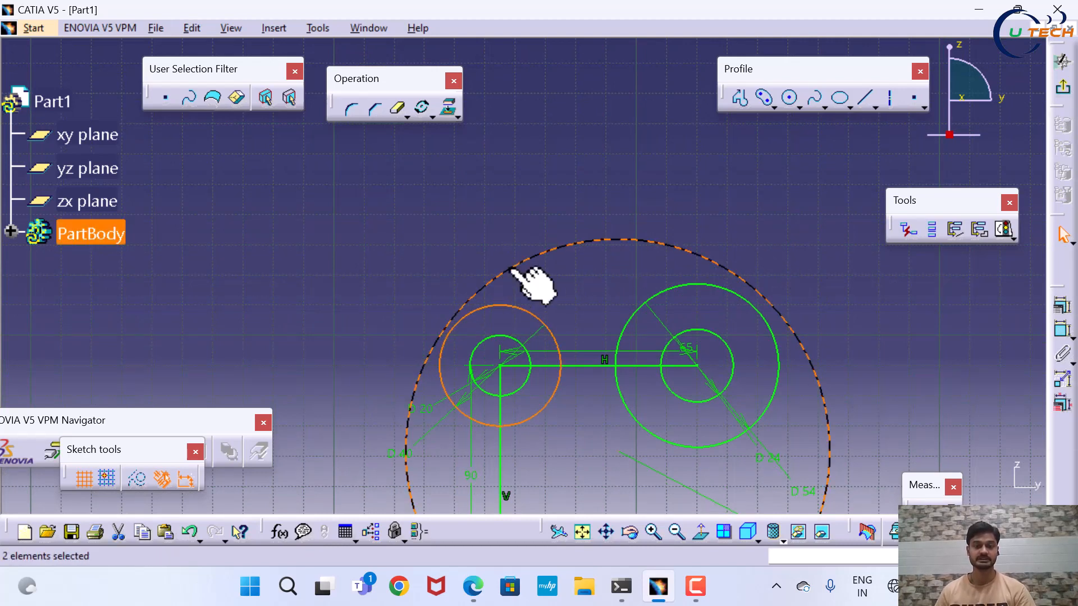
click(1060, 305)
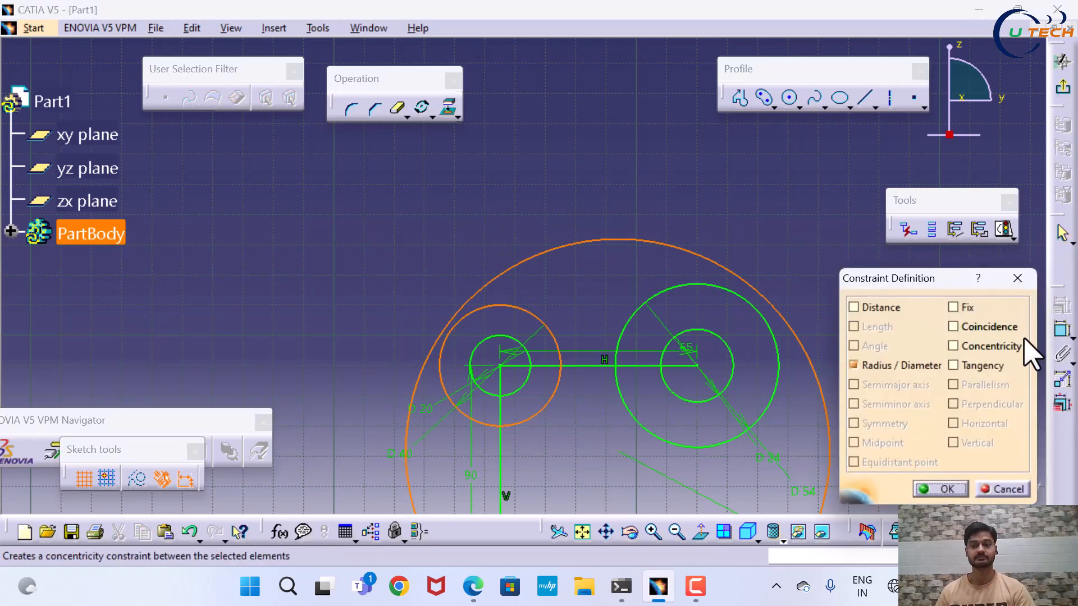
click(954, 365)
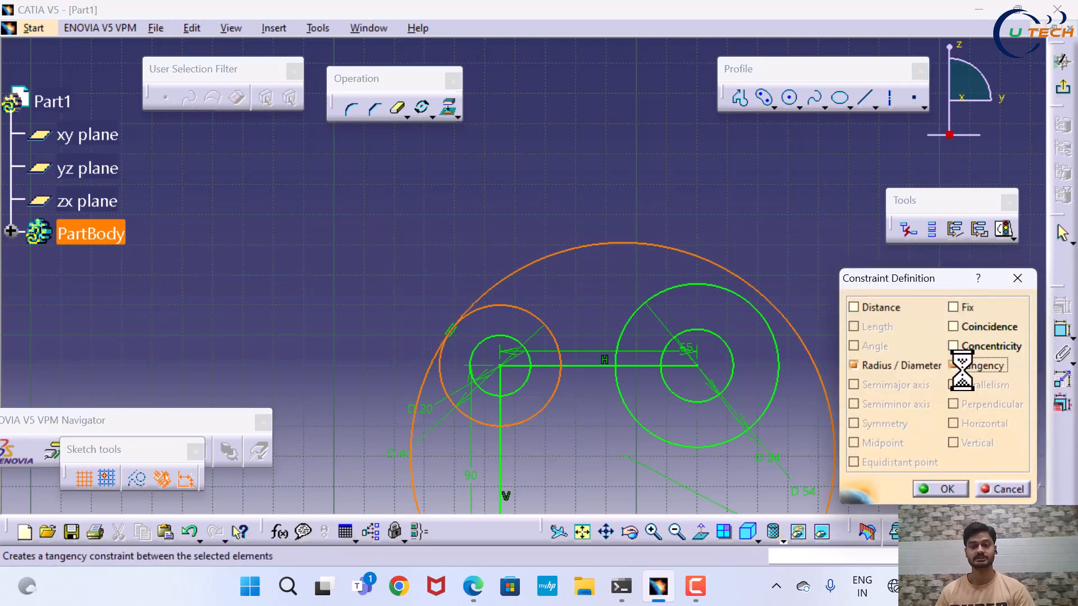
click(945, 490)
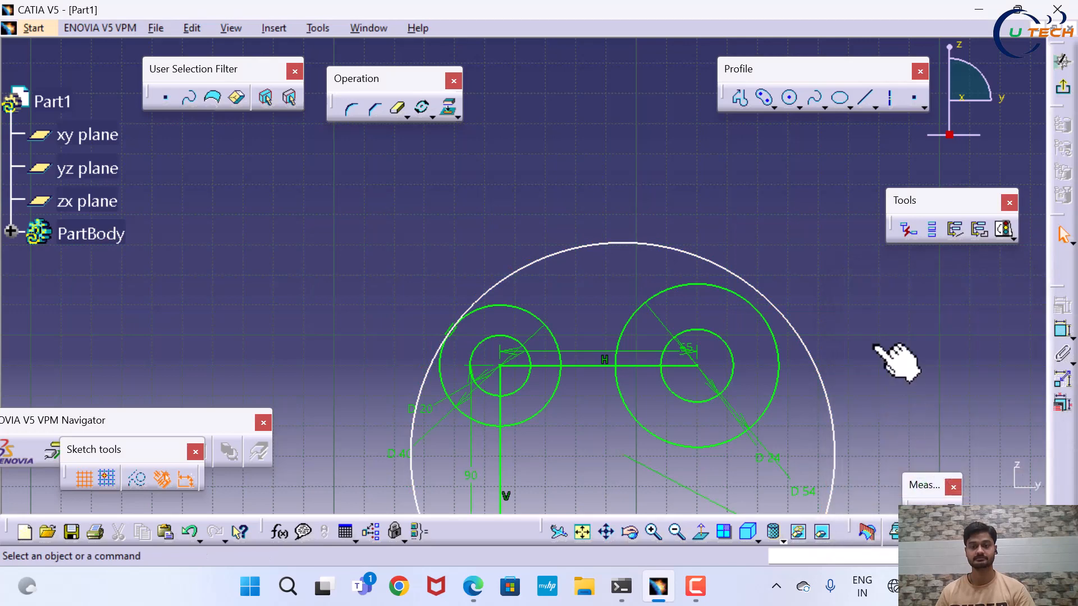
- Constrain the 70 mm radius circle tangent to the 54 mm outer circle of the upper-right boss
click(774, 319)
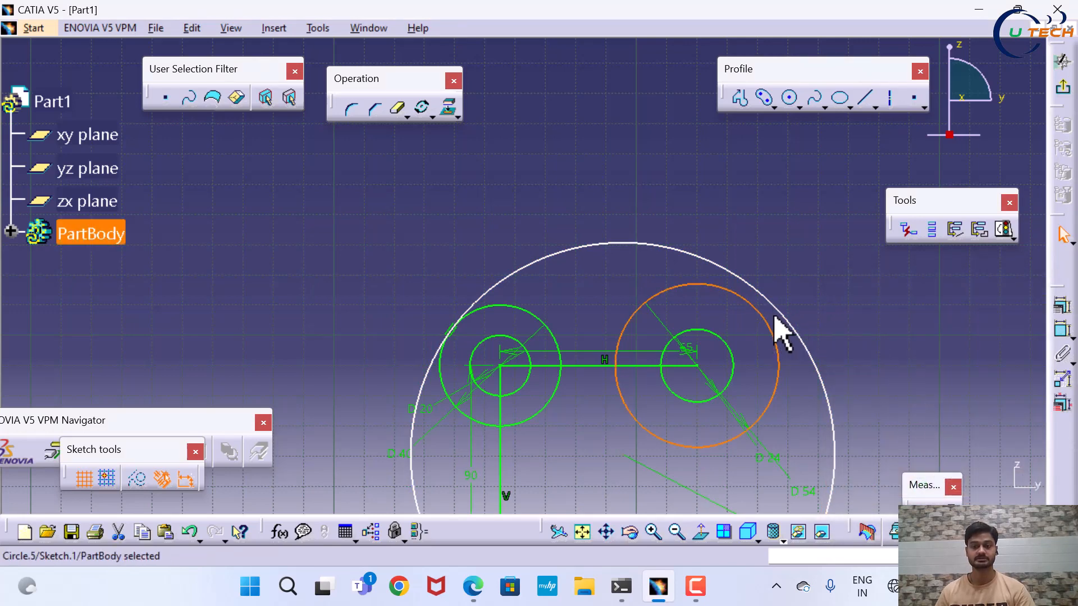
ctrl+click(793, 312)
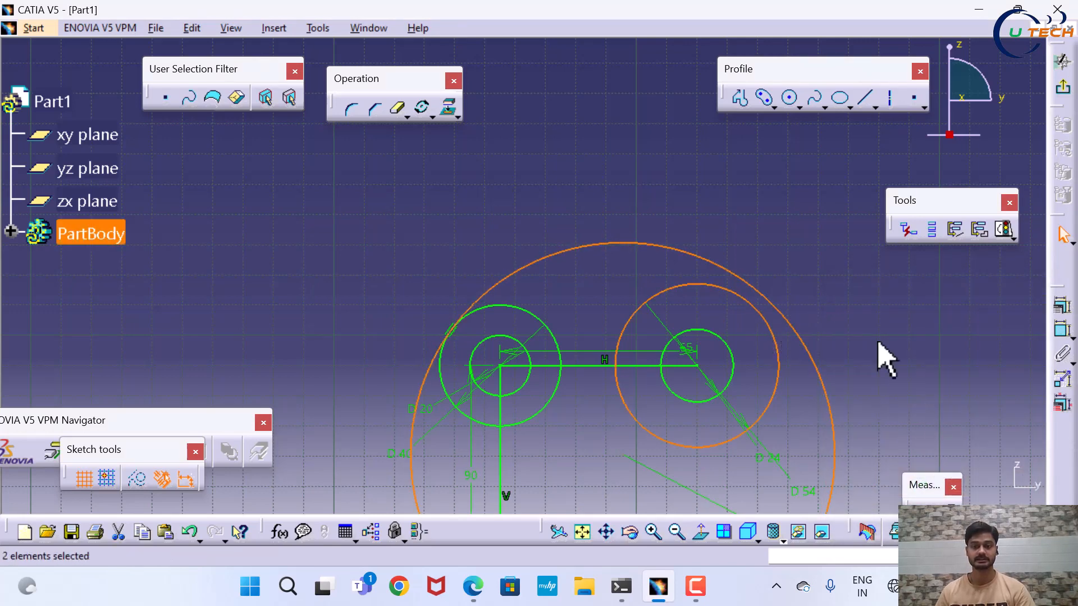
click(1061, 306)
click(975, 366)
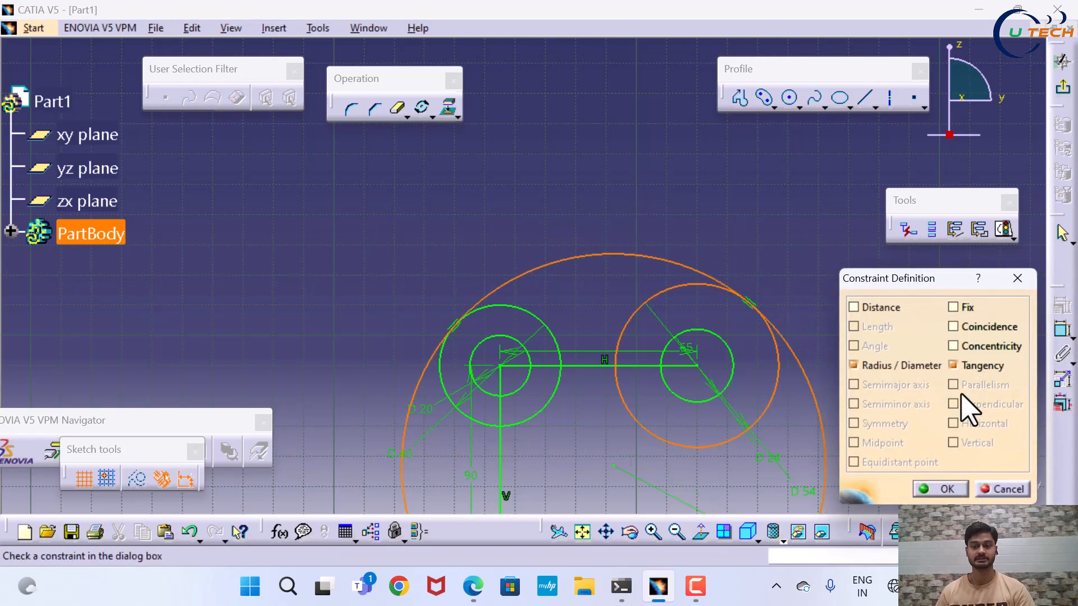
click(938, 490)
mouse_move(897, 433)
middle_down()
mouse_move(830, 241)
mouse_move(826, 301)
mouse_move(803, 257)
middle_up()
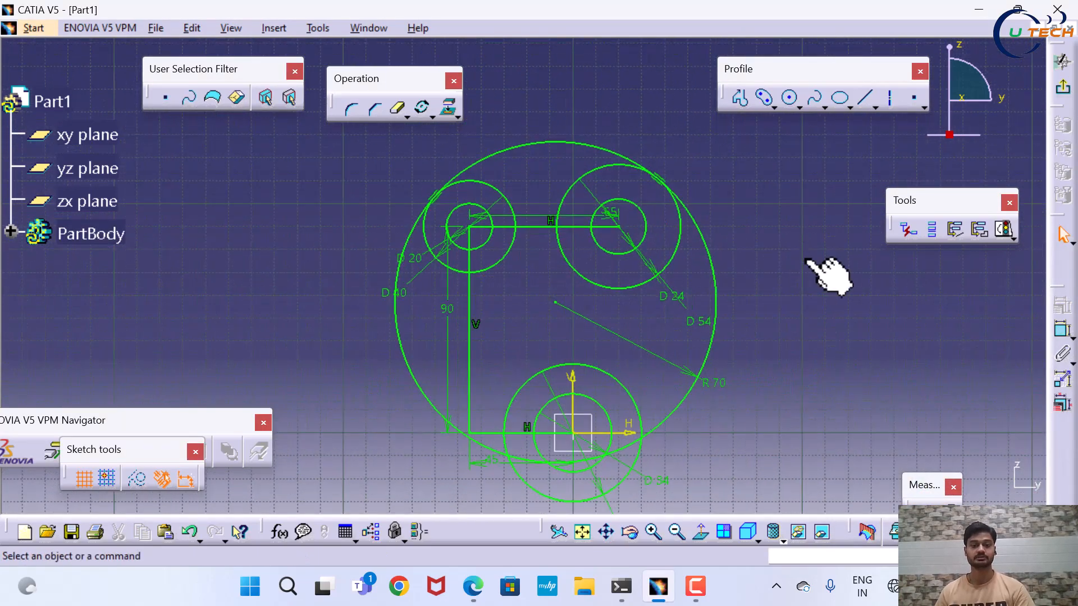
- Check the R70 arc in the PDF in Edge, return to CATIA and Quick Trim the 70 mm radius circle to the arc above the upper bosses
click(473, 586)
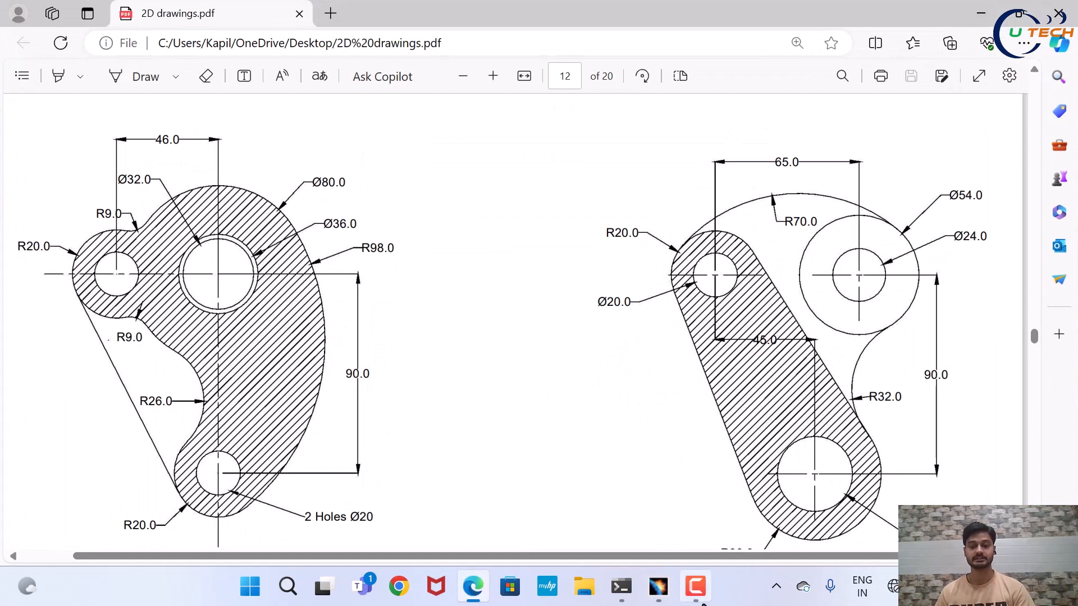
click(658, 587)
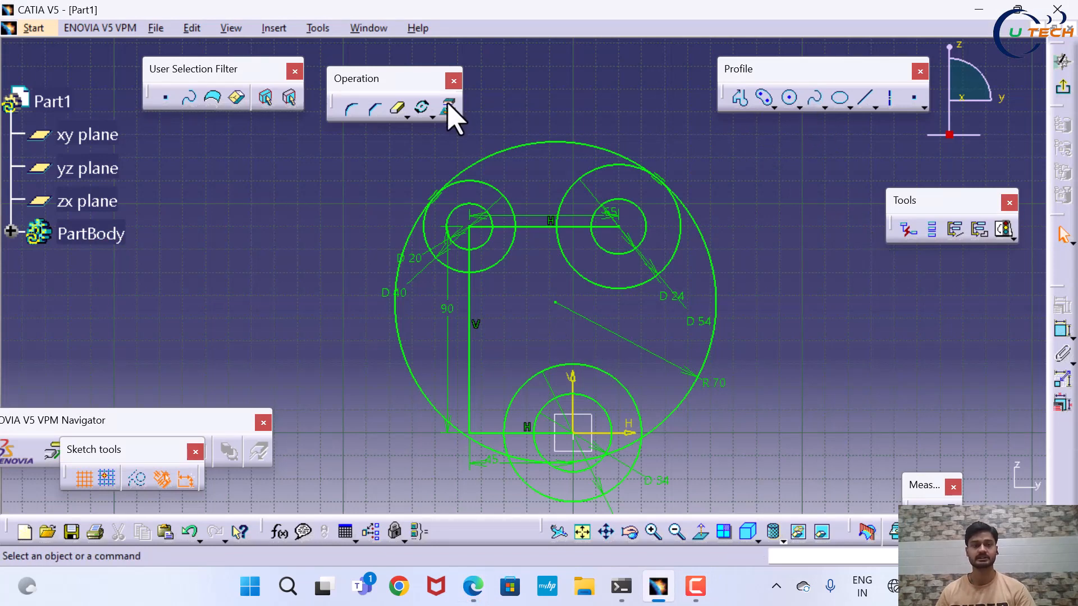
drag(363, 75, 883, 293)
click(919, 336)
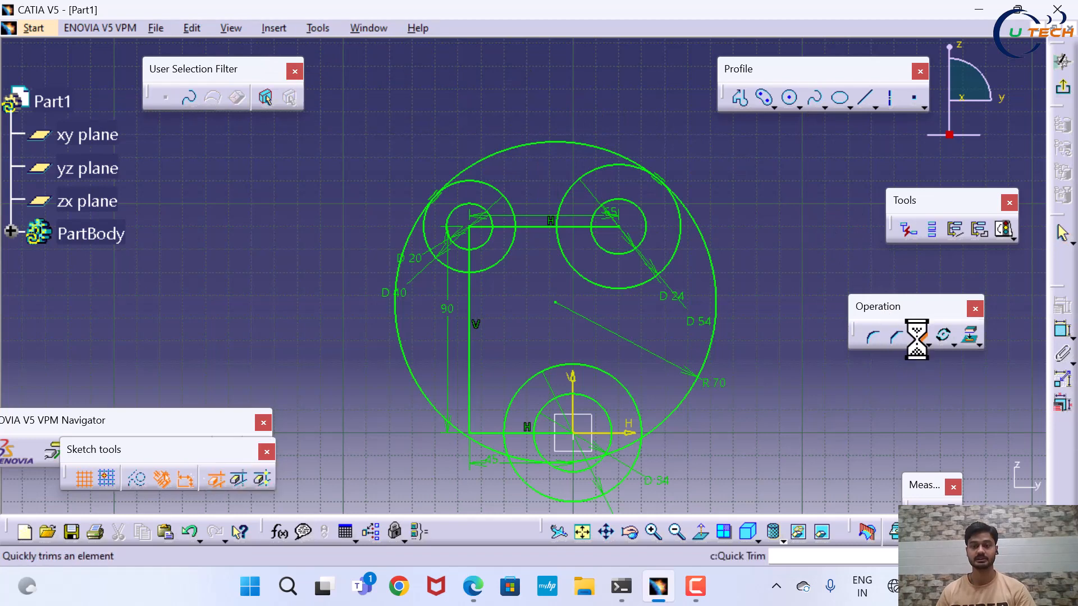
click(398, 288)
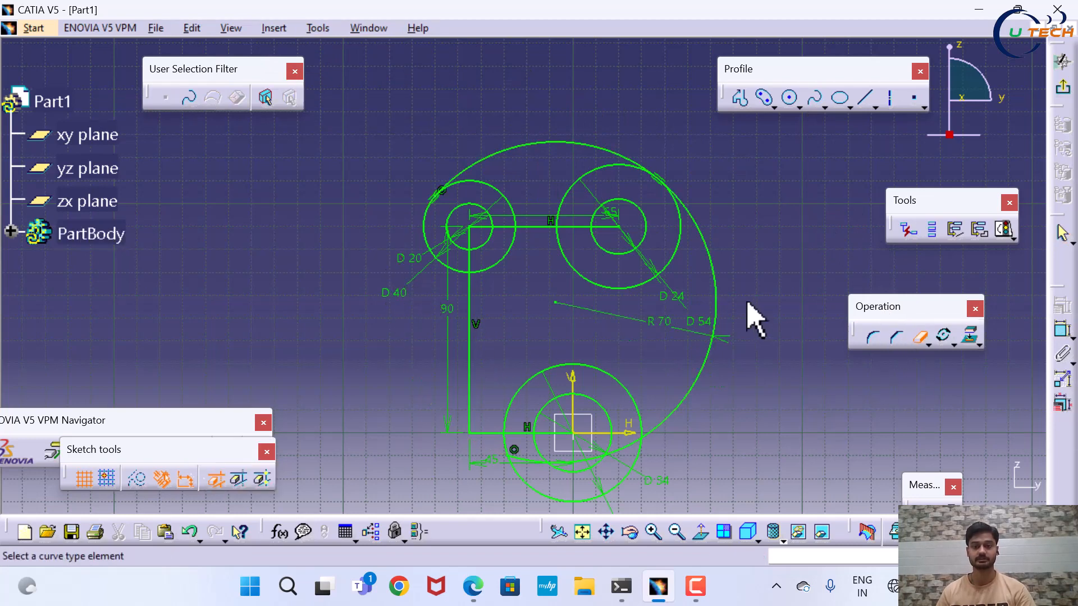
click(541, 457)
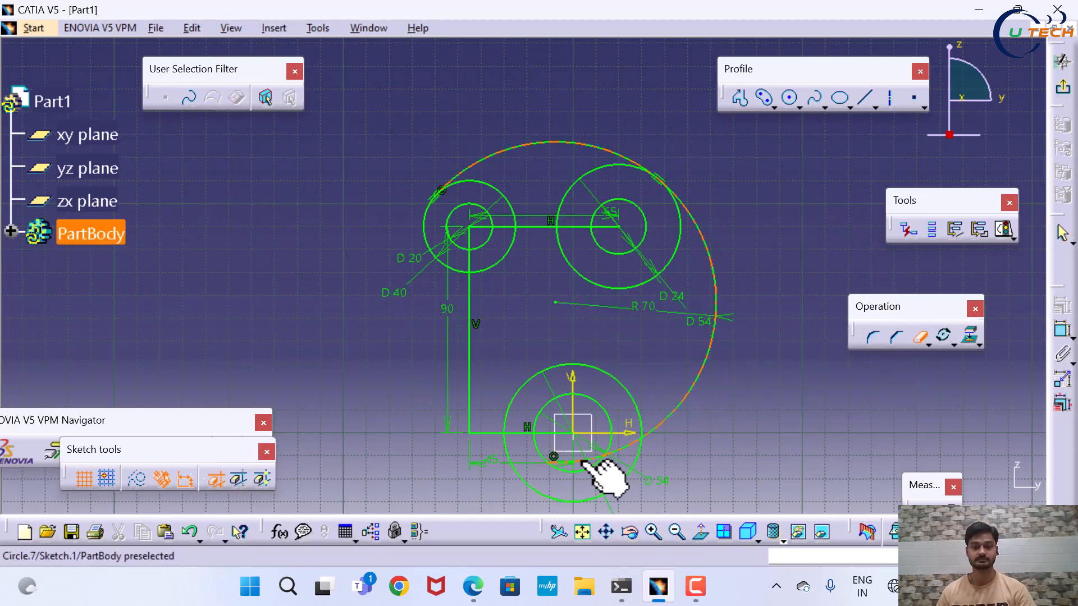
click(584, 461)
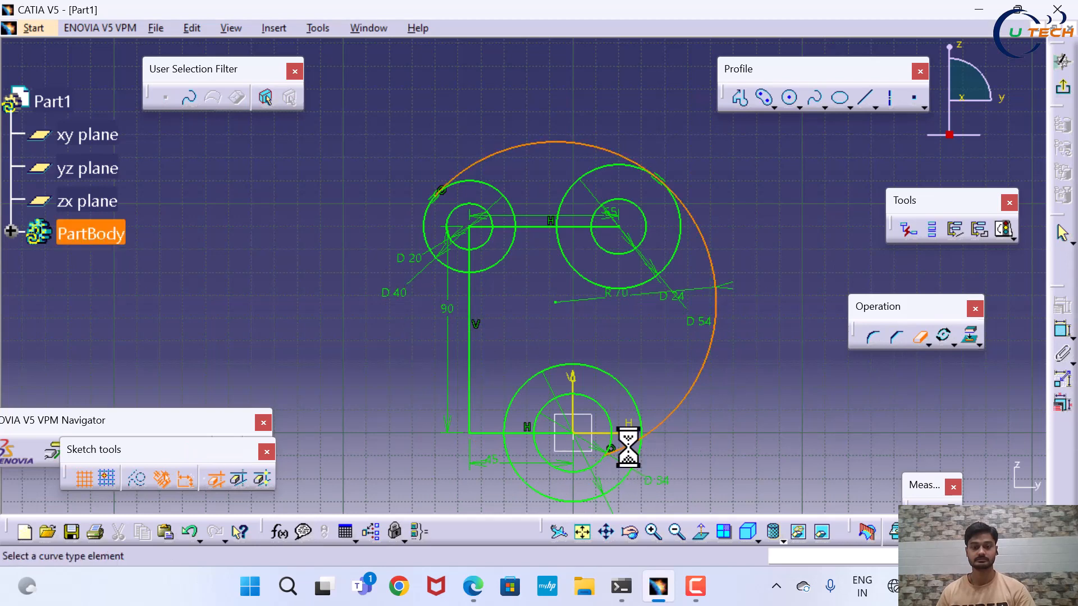
click(703, 385)
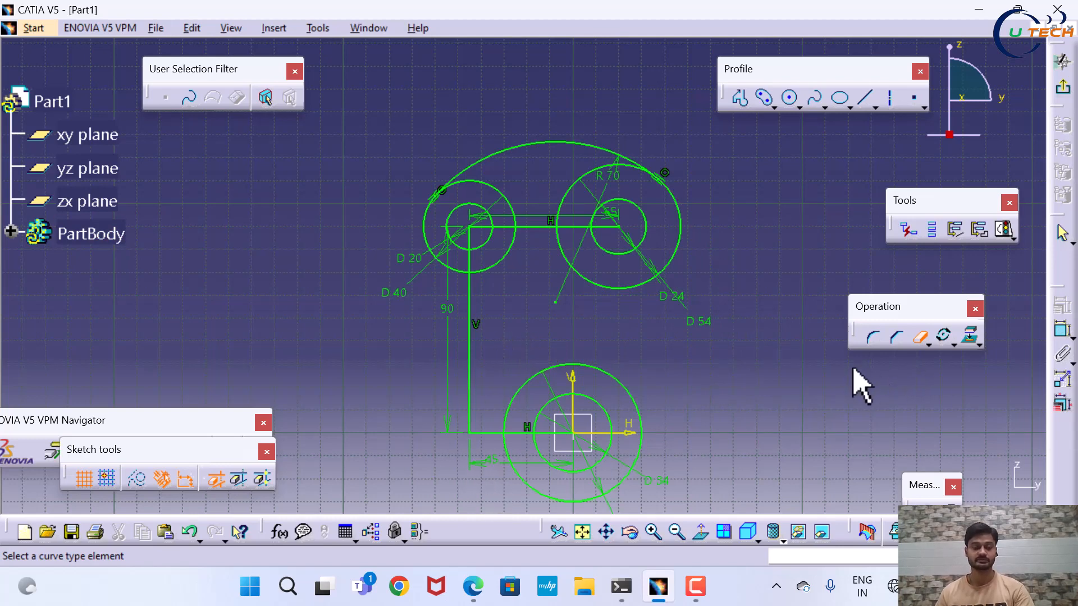
key(Escape)
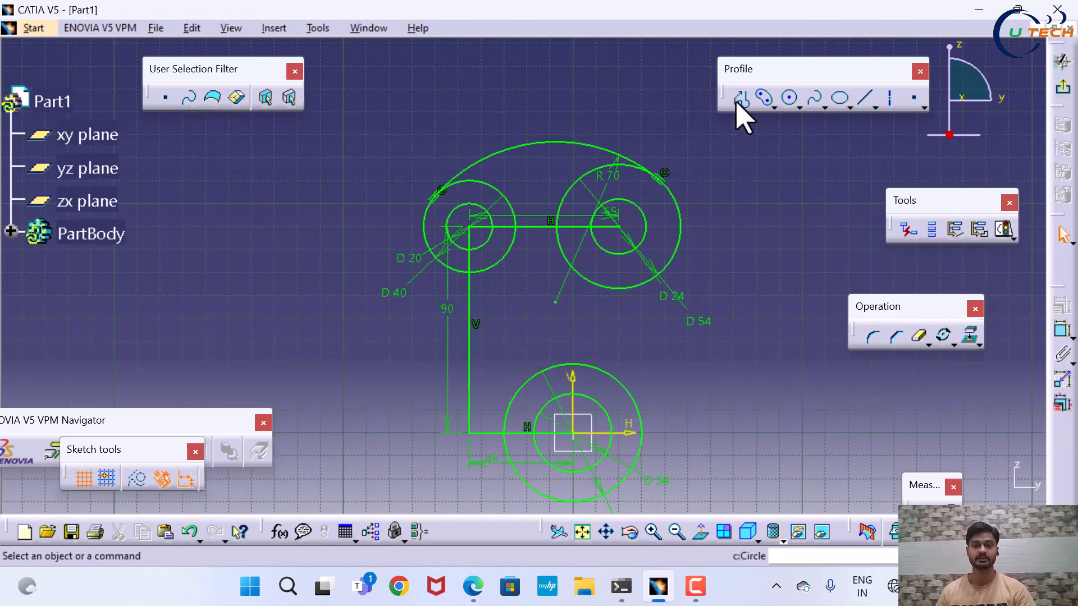
- Draw a line from the left side of the 40 mm circle to the lower-left edge of the lower boss's 60 mm circle
click(741, 101)
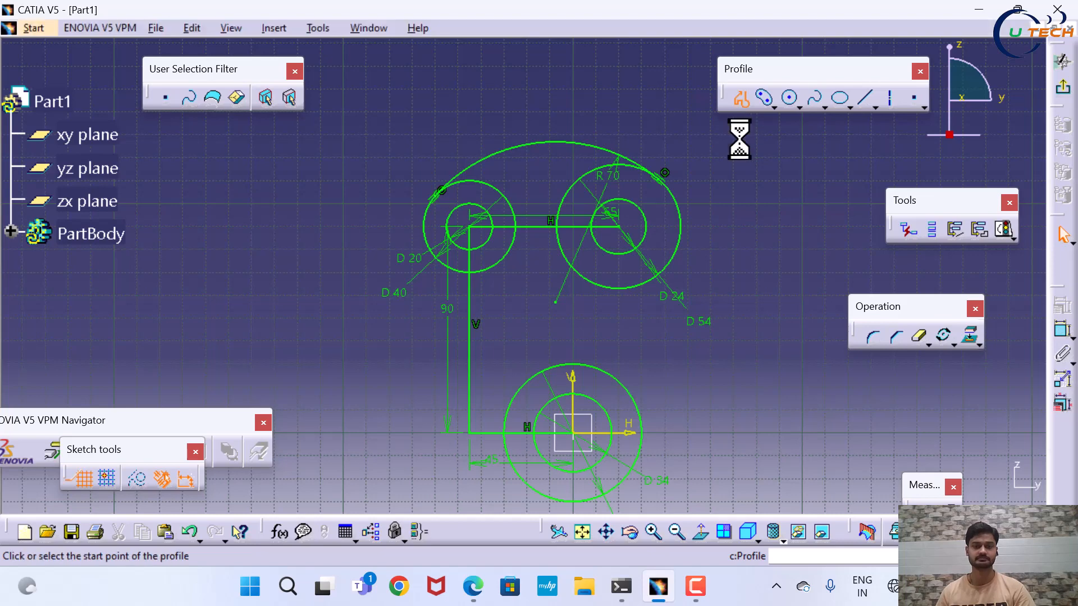
click(425, 232)
middle_drag(508, 378, 495, 243)
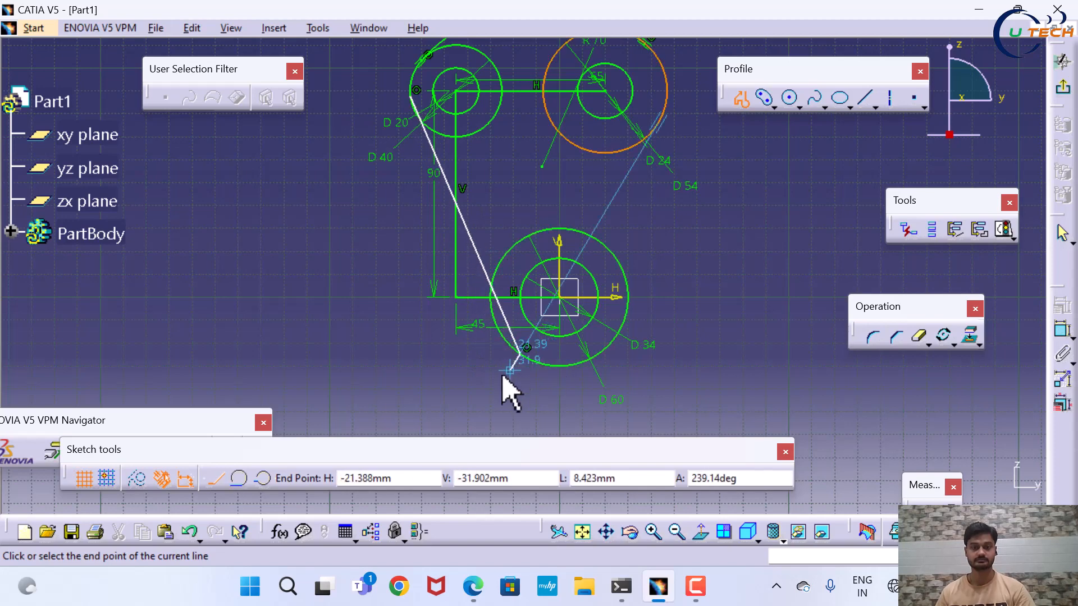
double_click(551, 392)
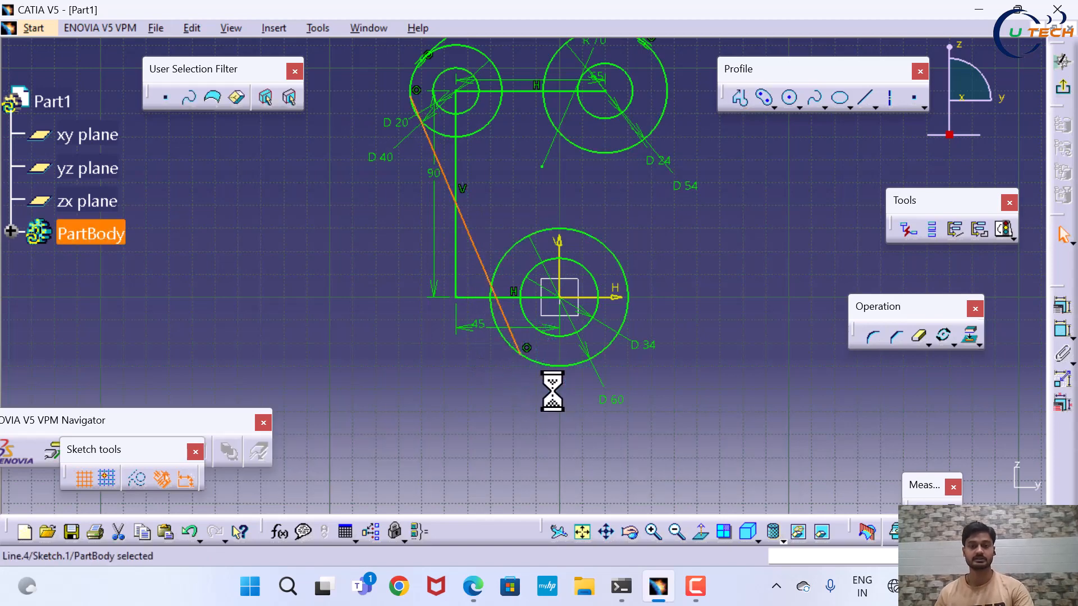
middle_drag(718, 246, 728, 382)
- Draw a second line from the right side of the 40 mm circle to the upper-right edge of the 60 mm circle
click(740, 97)
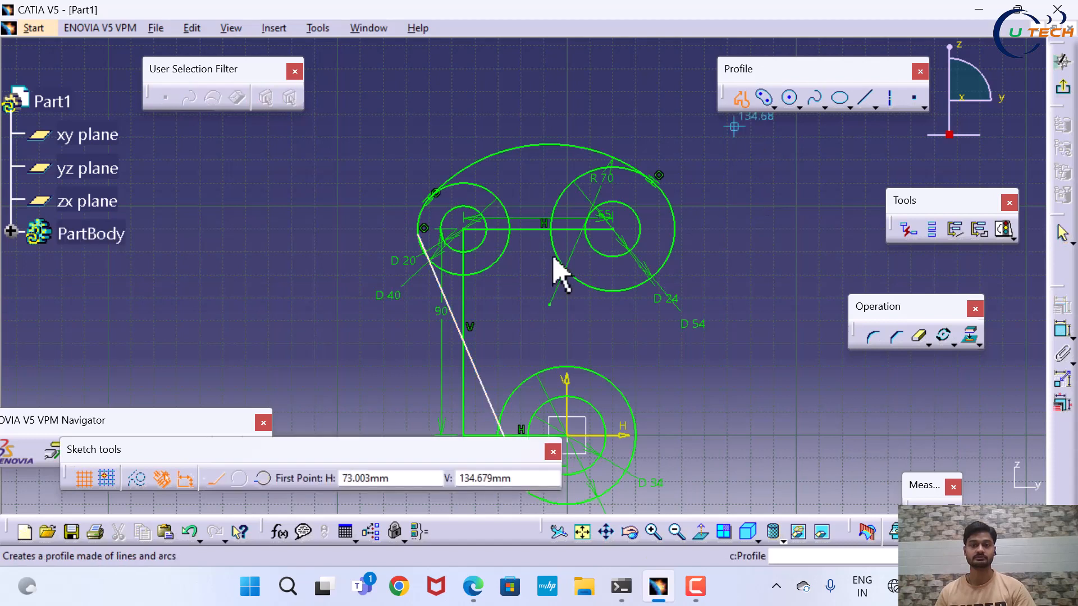
click(507, 217)
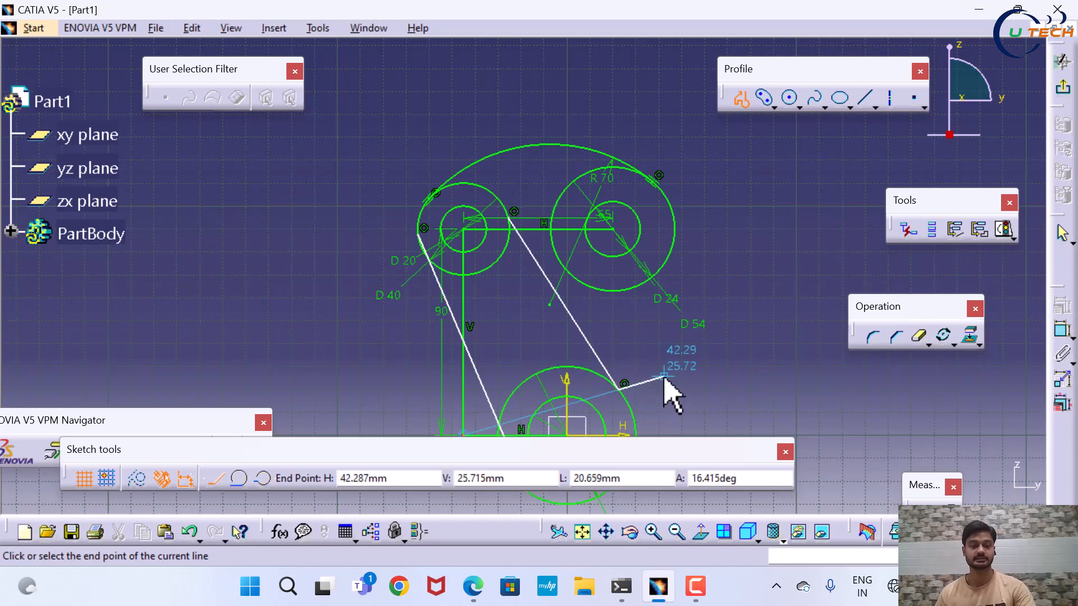
click(622, 386)
middle_drag(711, 367, 722, 319)
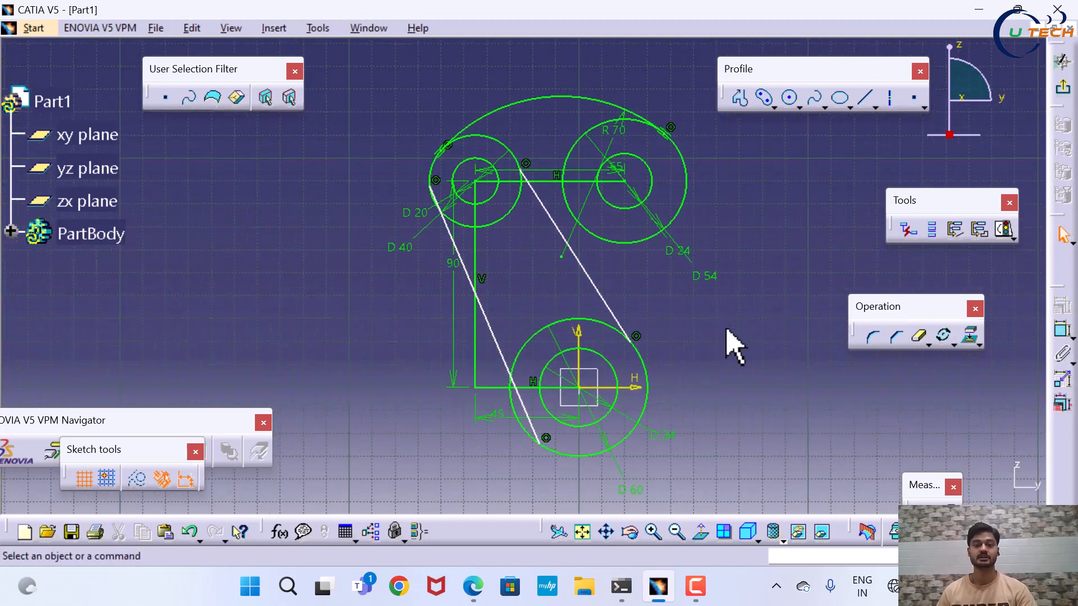
- Constrain the left connecting line tangent to the 40 mm circle of the upper-left boss
click(446, 235)
ctrl+click(460, 222)
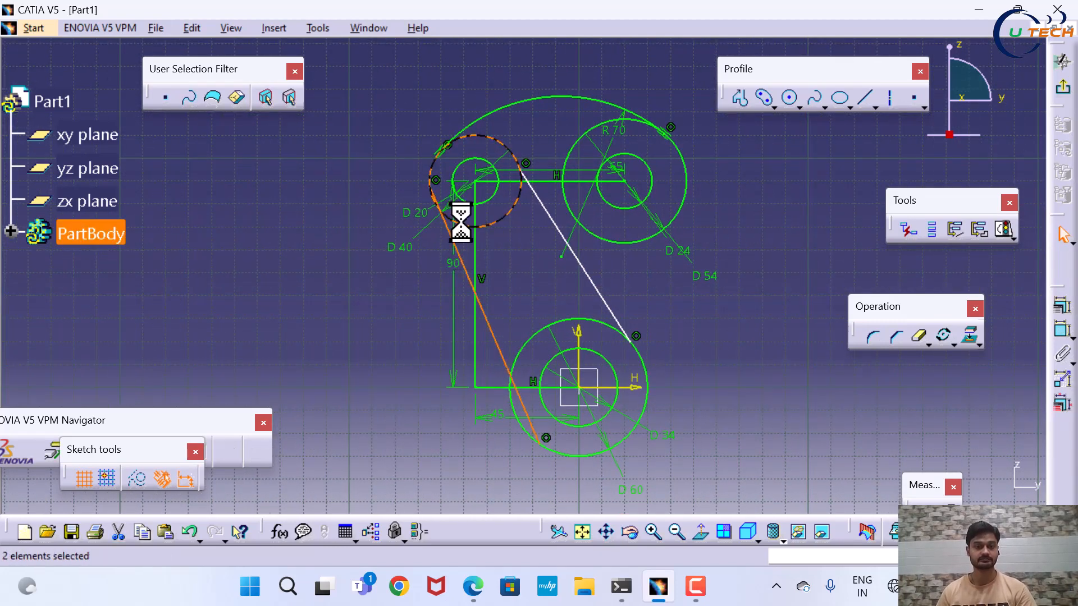
click(1058, 316)
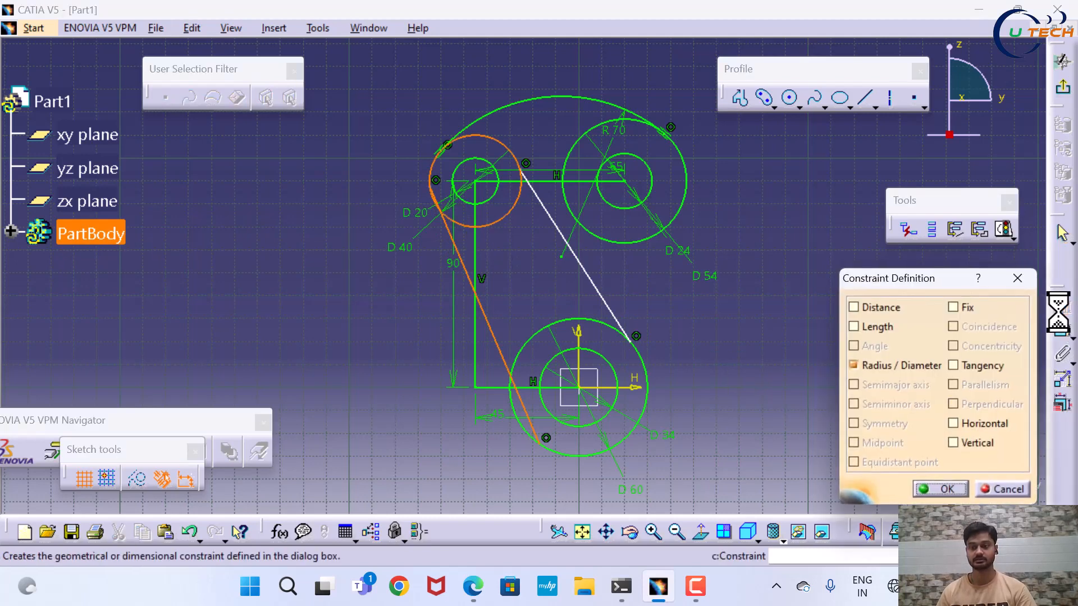
click(979, 365)
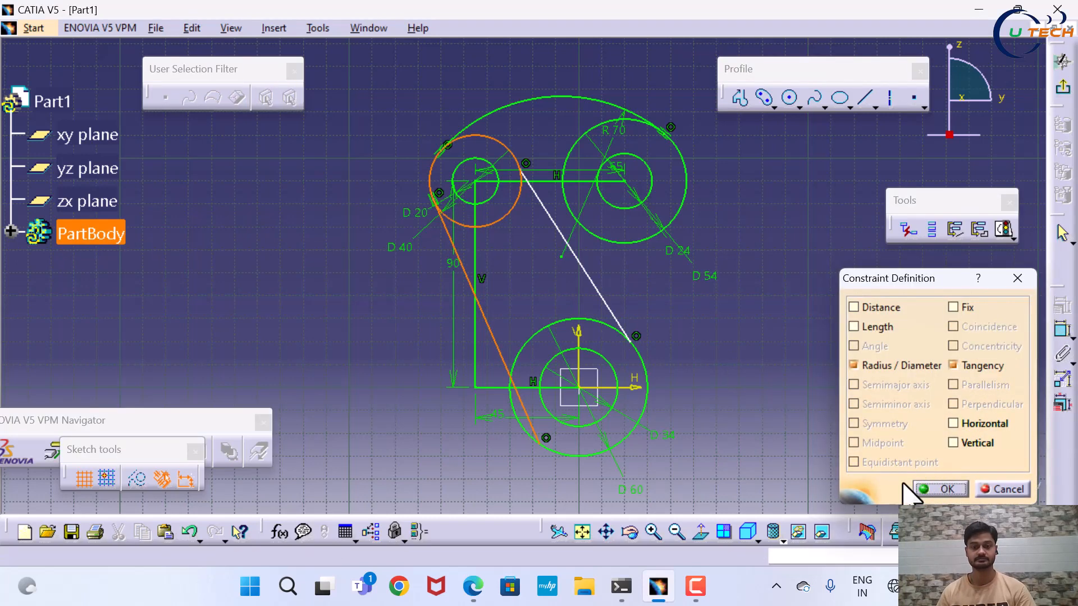
click(943, 489)
- Constrain the left connecting line tangent to the 60 mm circle of the lower boss
click(492, 336)
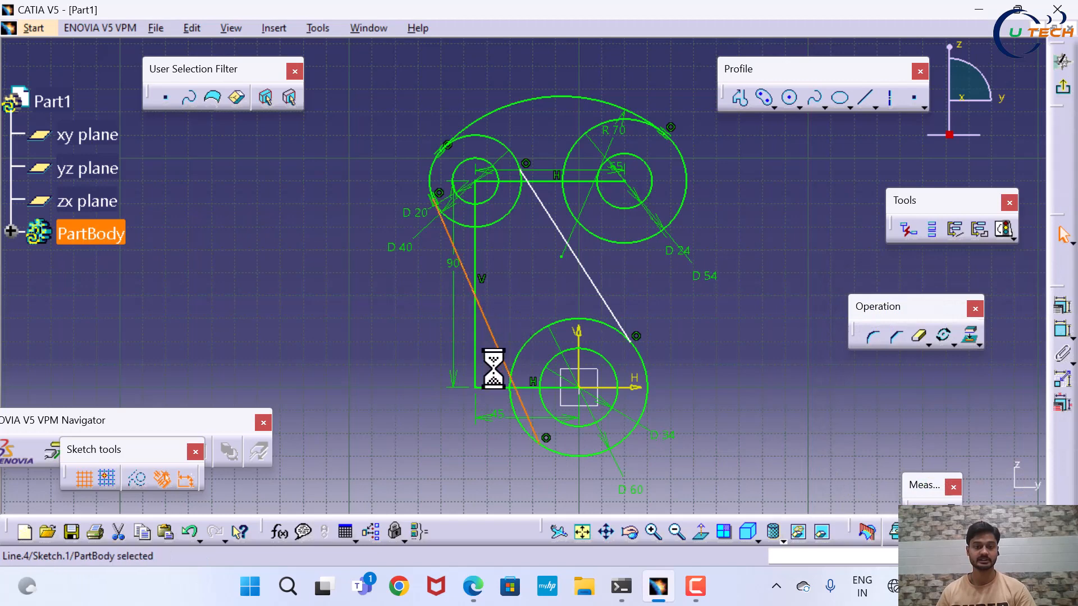
ctrl+click(542, 447)
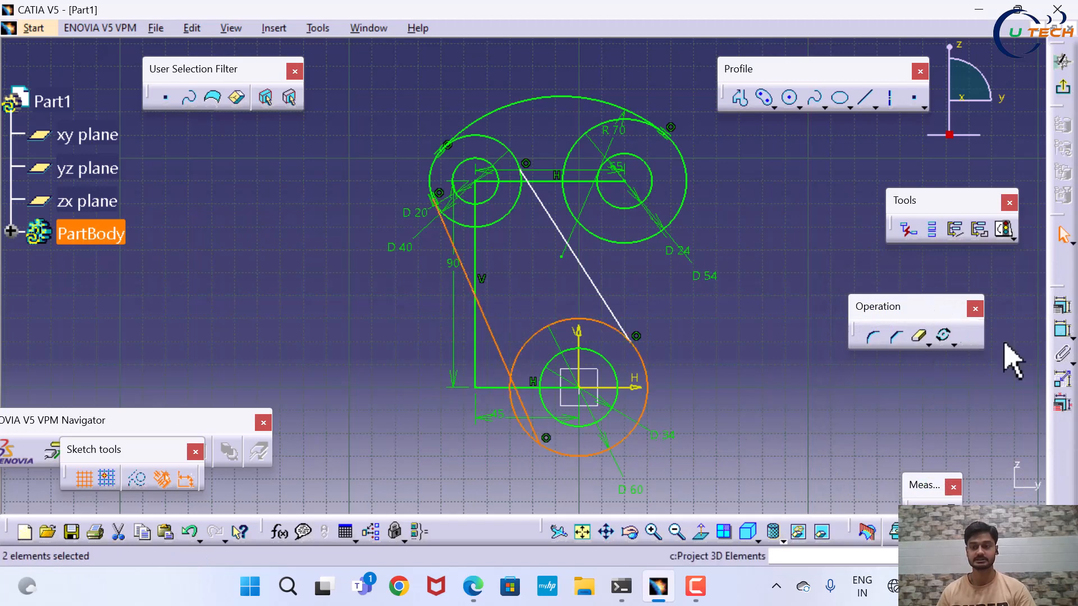
click(1063, 308)
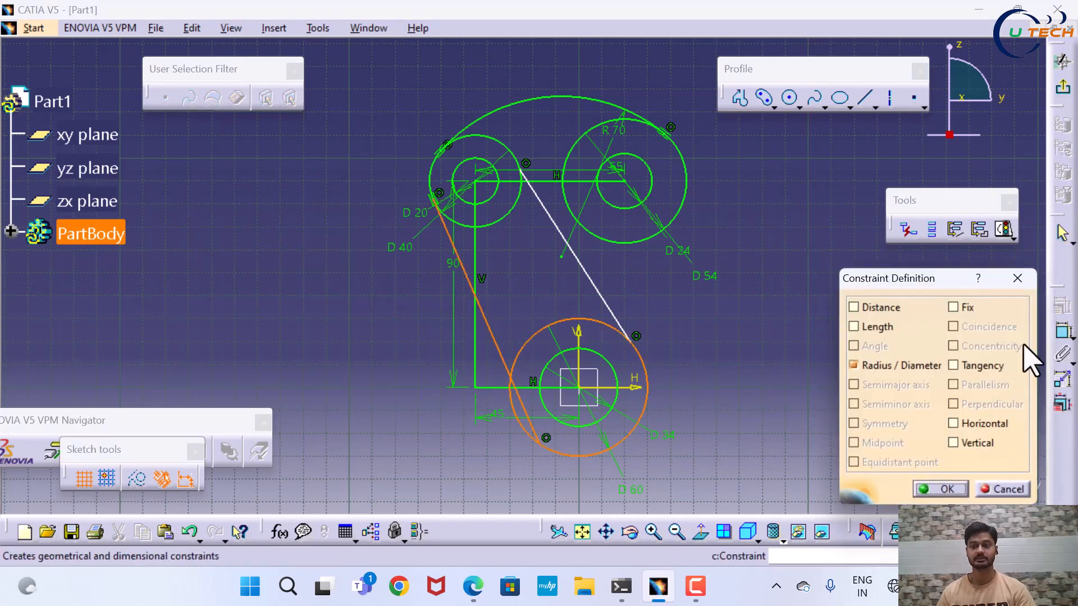
click(977, 368)
click(940, 488)
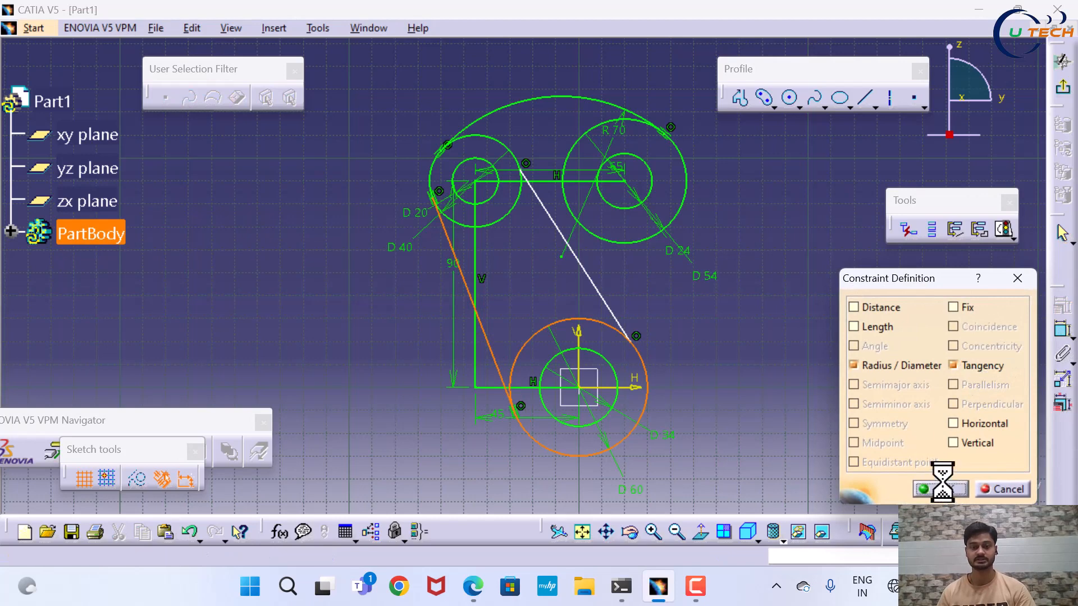
- Constrain the right connecting line tangent to the 40 mm circle of the upper-left boss
click(544, 212)
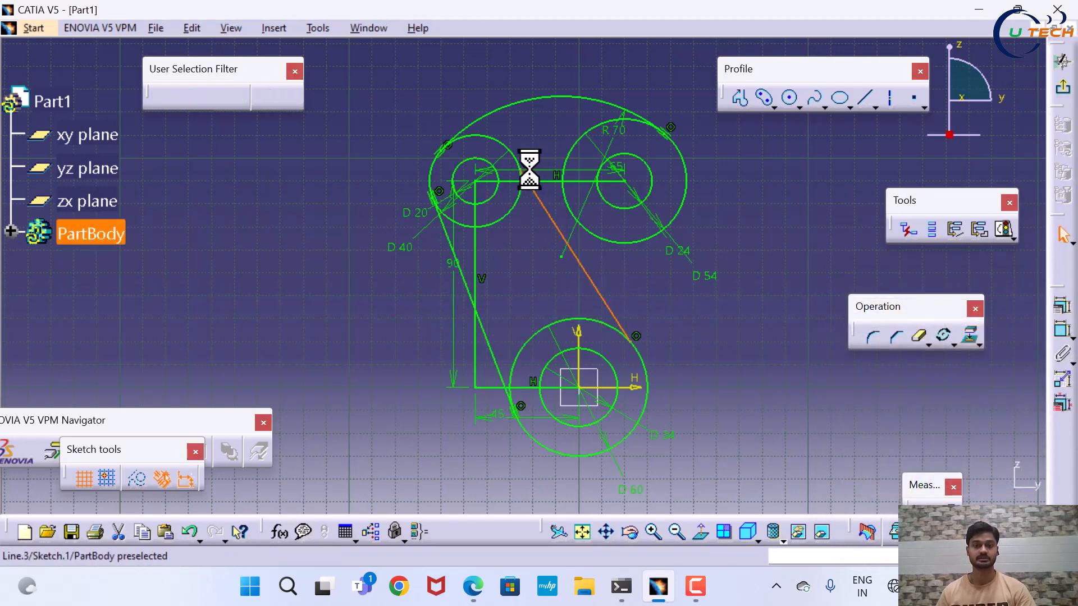
ctrl+click(513, 155)
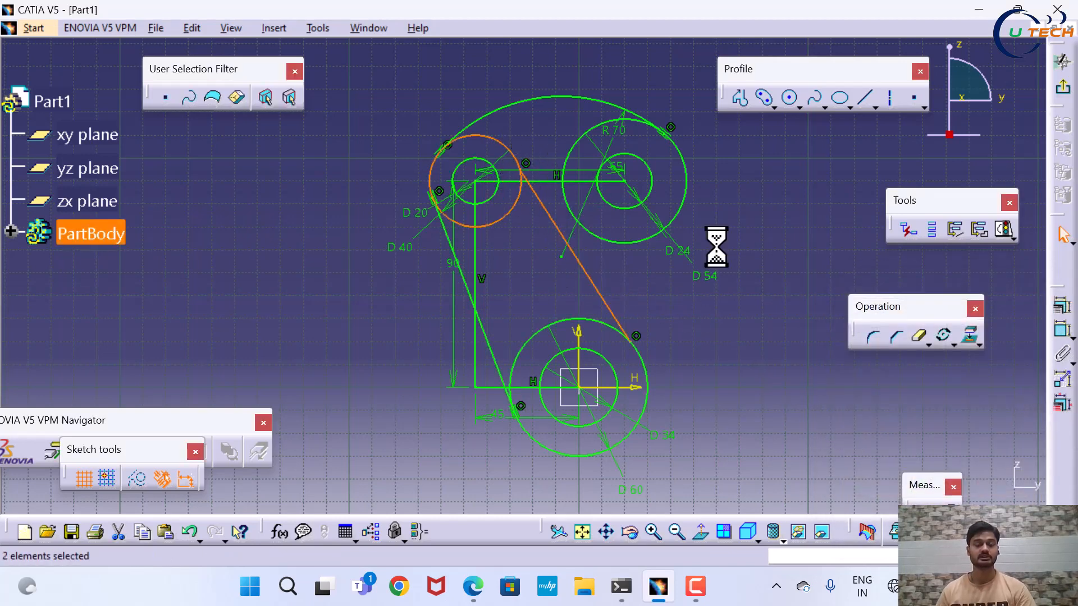
click(1061, 307)
click(975, 365)
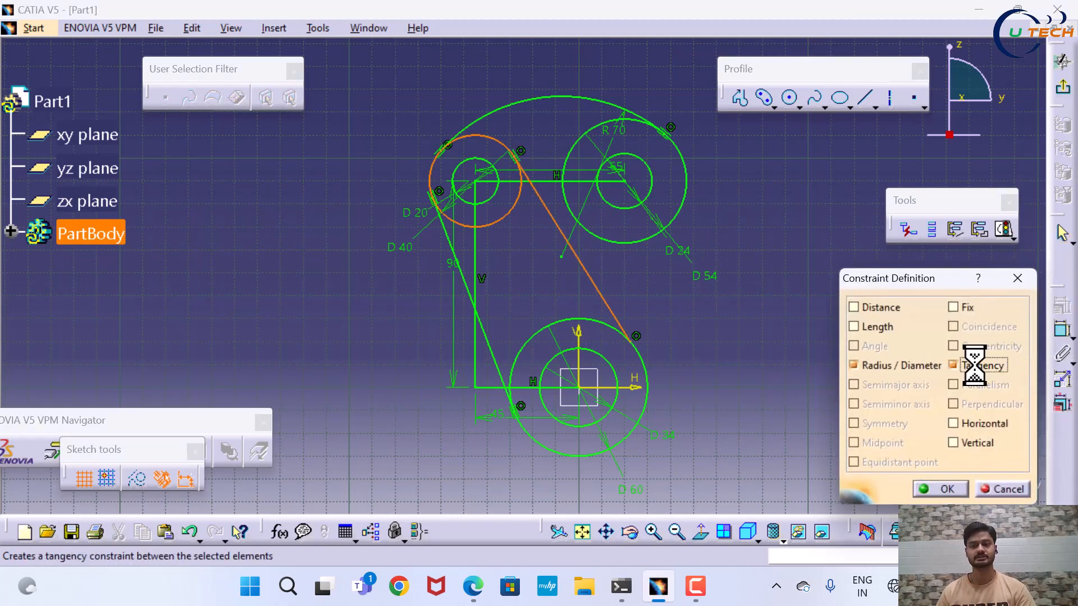
click(948, 490)
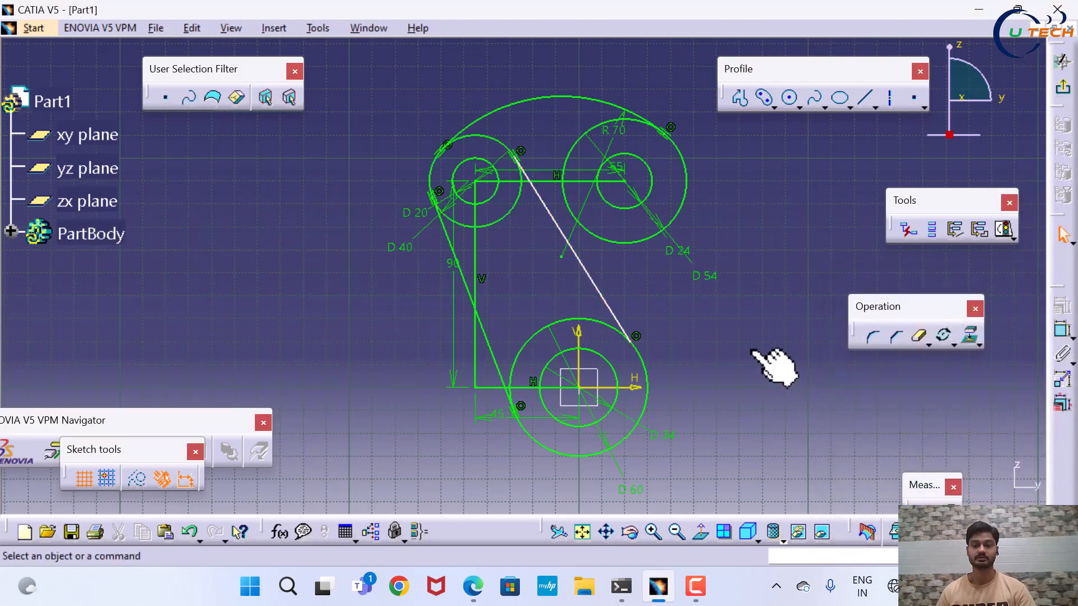
- Constrain the right connecting line tangent to the 60 mm circle of the lower boss
ctrl+click(643, 363)
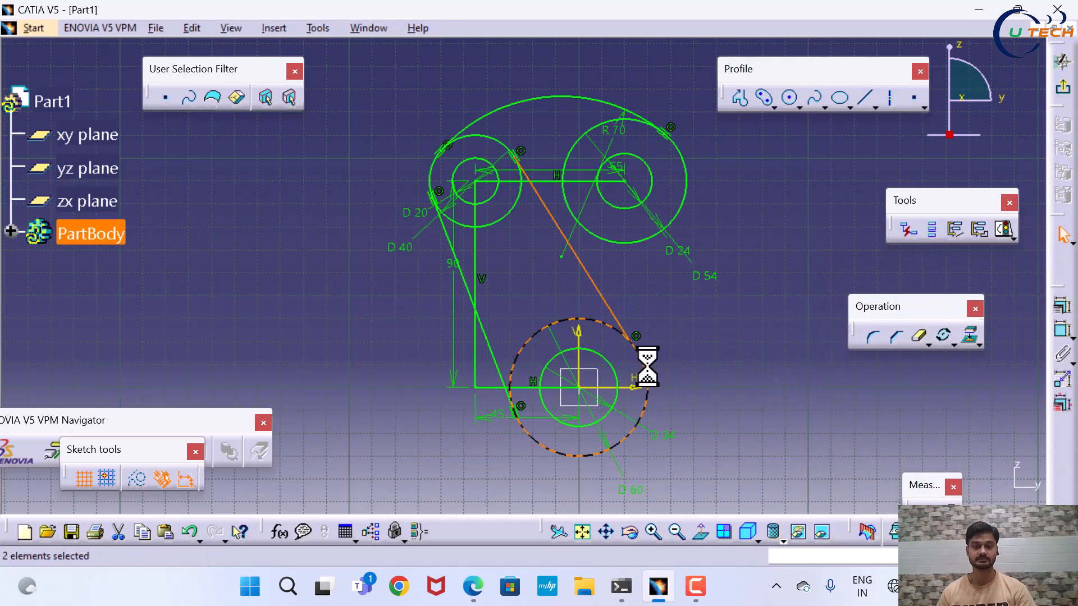
click(1058, 312)
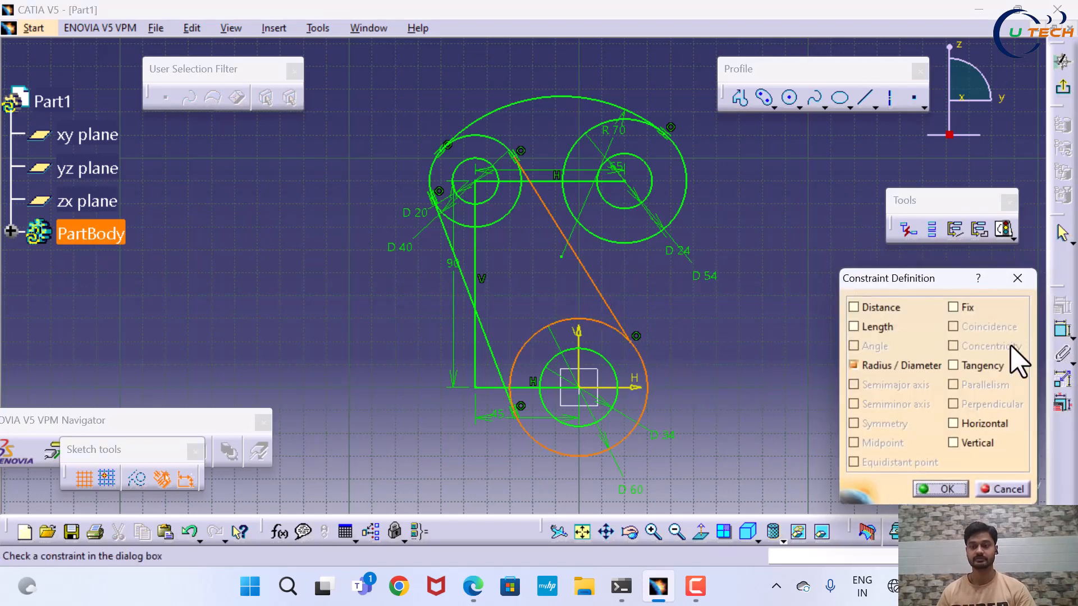
click(980, 375)
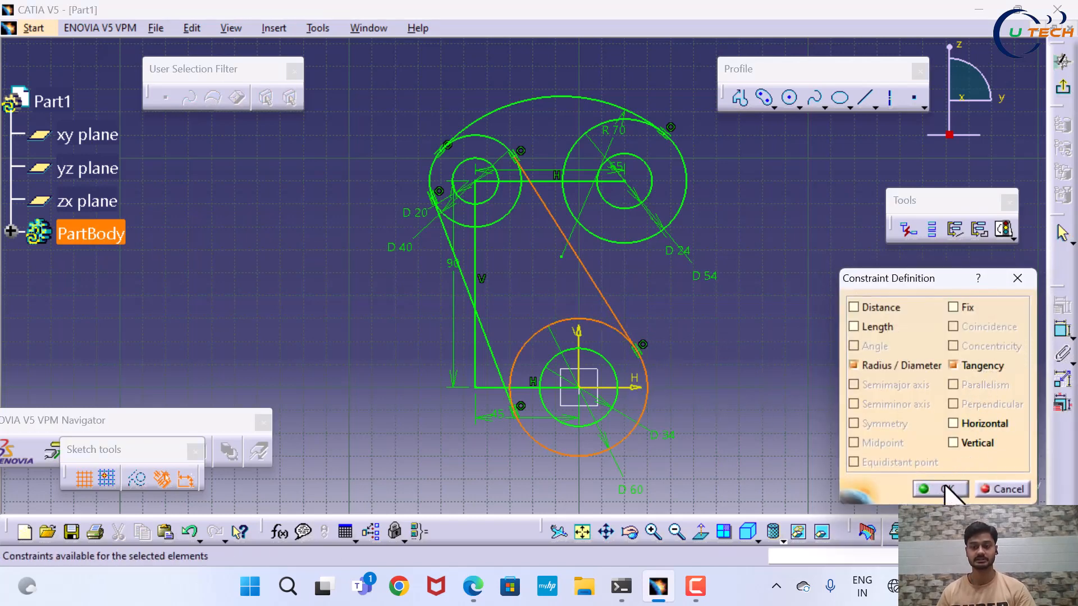
click(943, 489)
- Check the lever drawing in the PDF, then delete the vertical and two horizontal reference lines joining the boss centres in the CATIA sketch
mouse_move(814, 409)
middle_down()
mouse_move(777, 440)
mouse_move(749, 368)
mouse_move(812, 416)
middle_up()
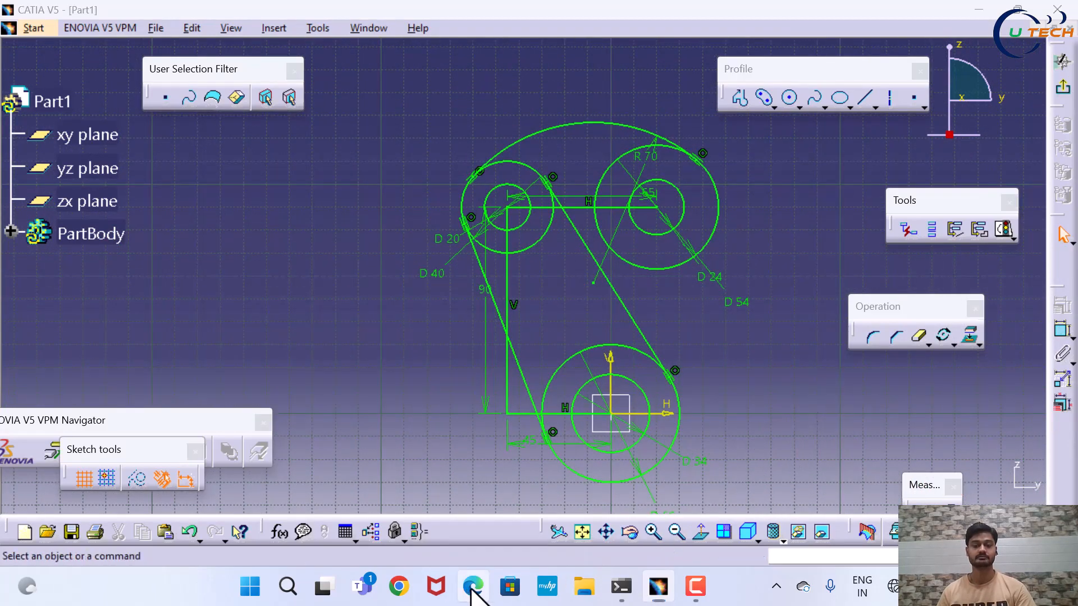
click(472, 586)
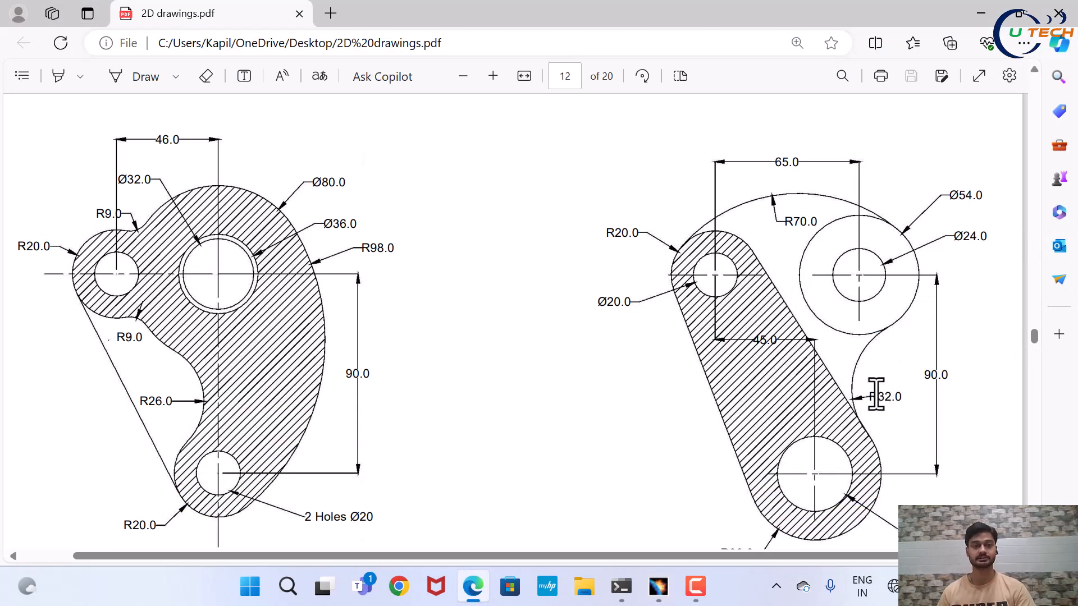
click(658, 587)
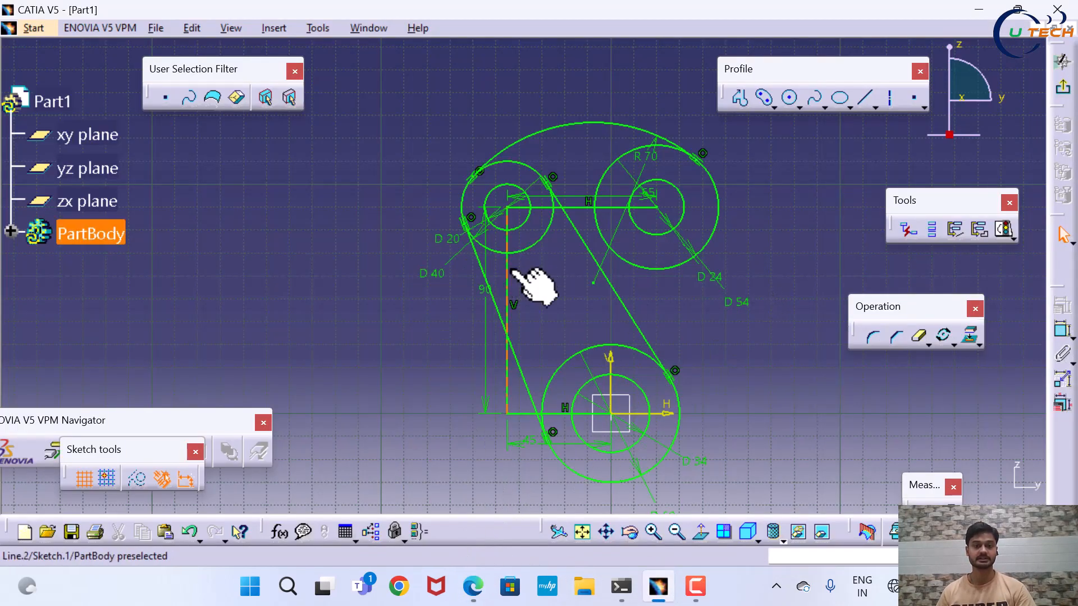
click(508, 297)
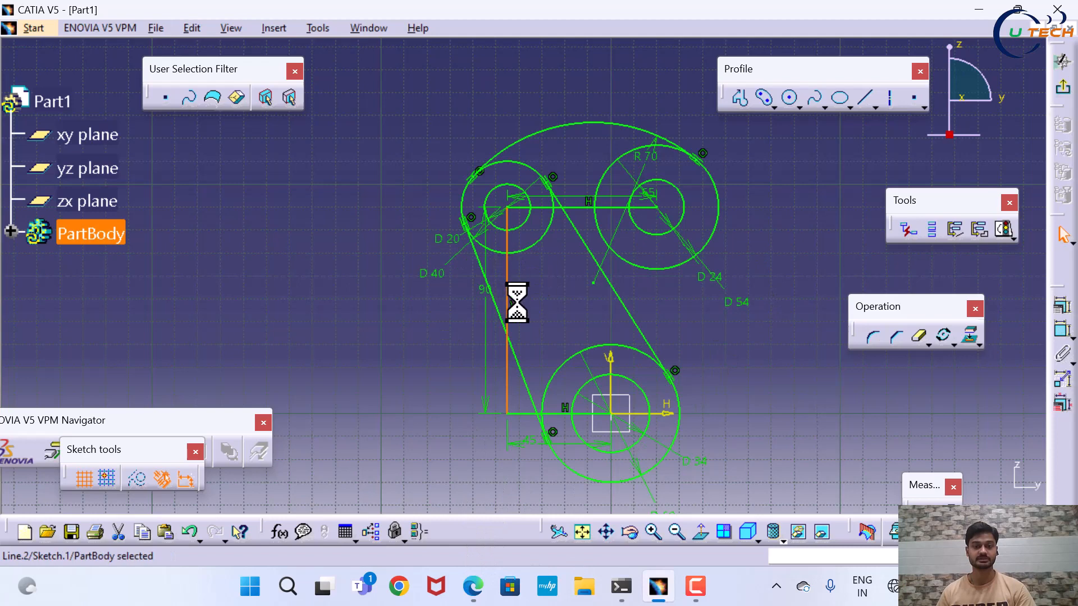
ctrl+click(524, 414)
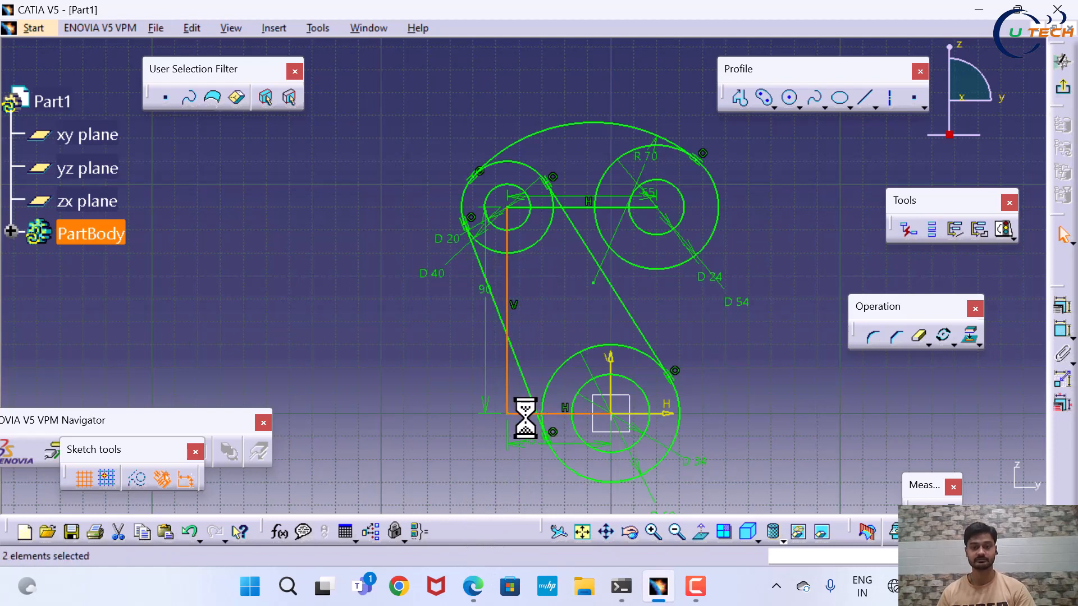
ctrl+click(542, 207)
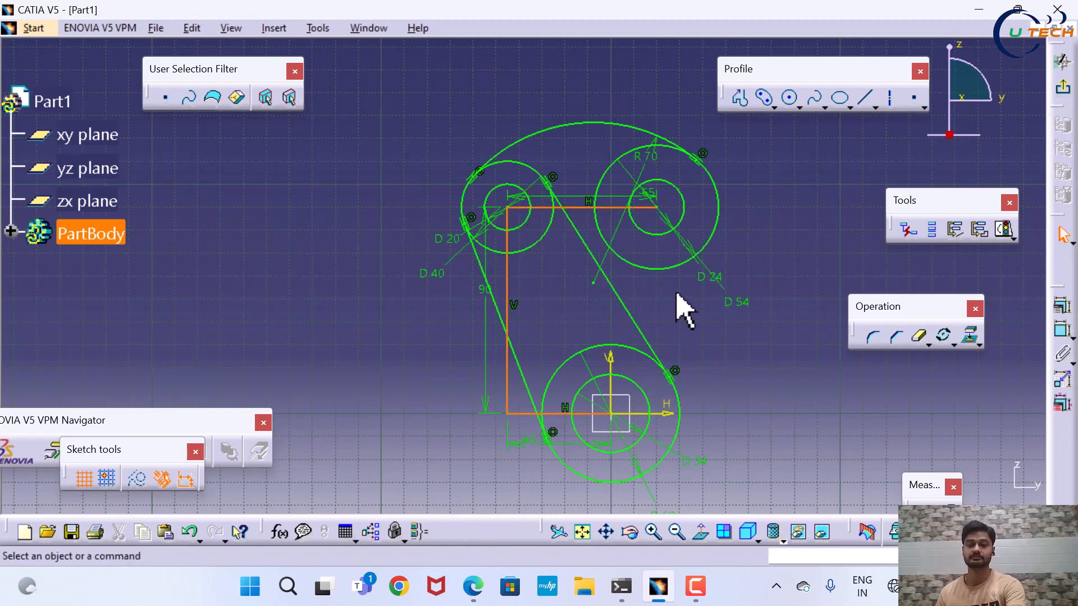
key(Delete)
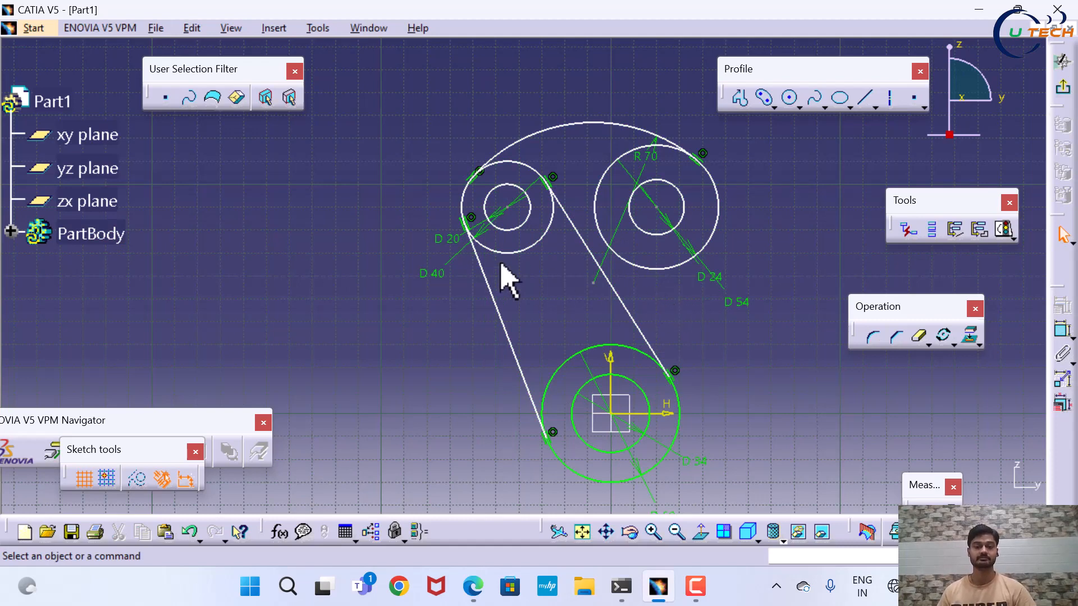
- Trim away the parts of the upper-left 40 mm circle and lower 60 mm circle lying between the two connecting lines
middle_drag(543, 289, 488, 291)
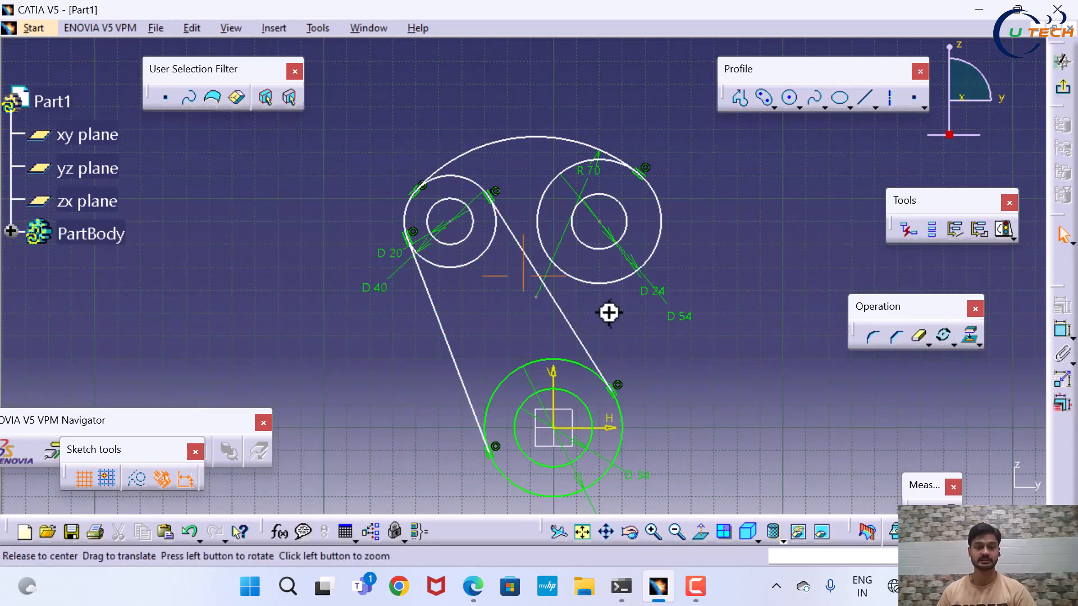
middle_drag(609, 310, 625, 328)
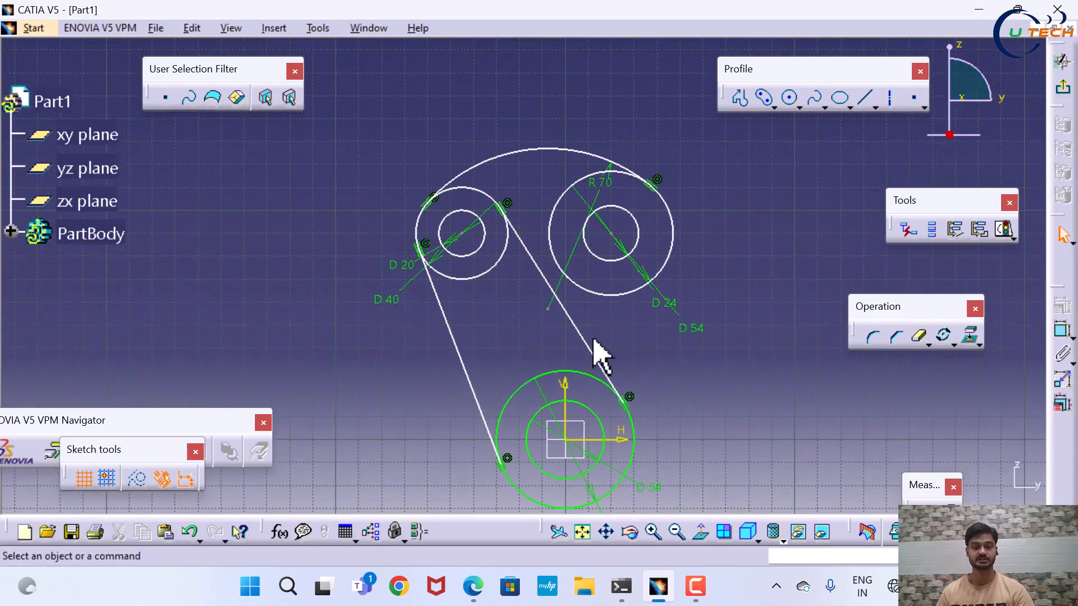
double_click(921, 336)
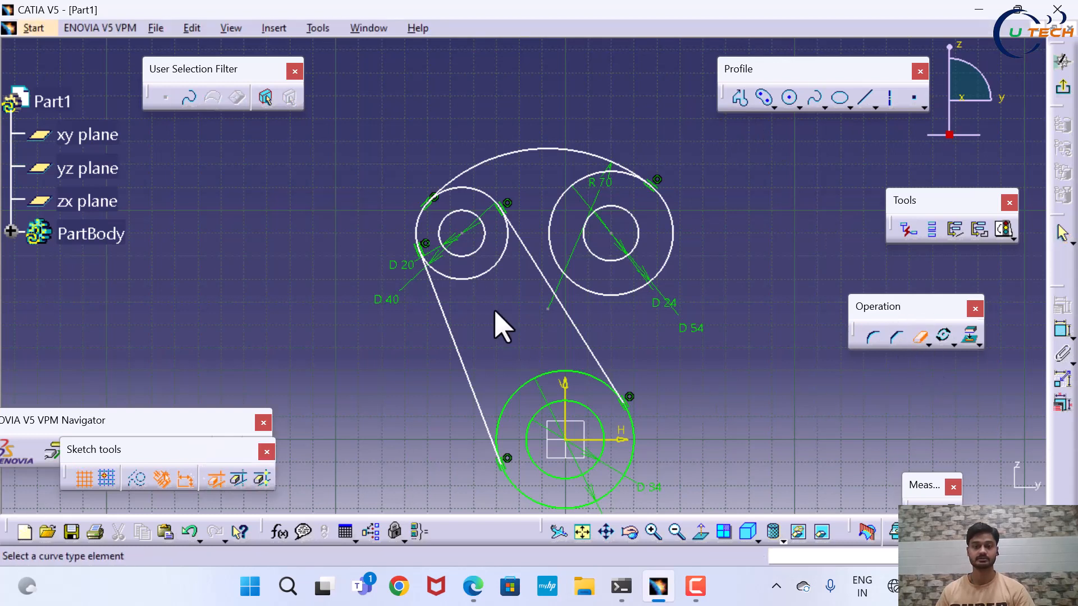
click(484, 276)
click(524, 390)
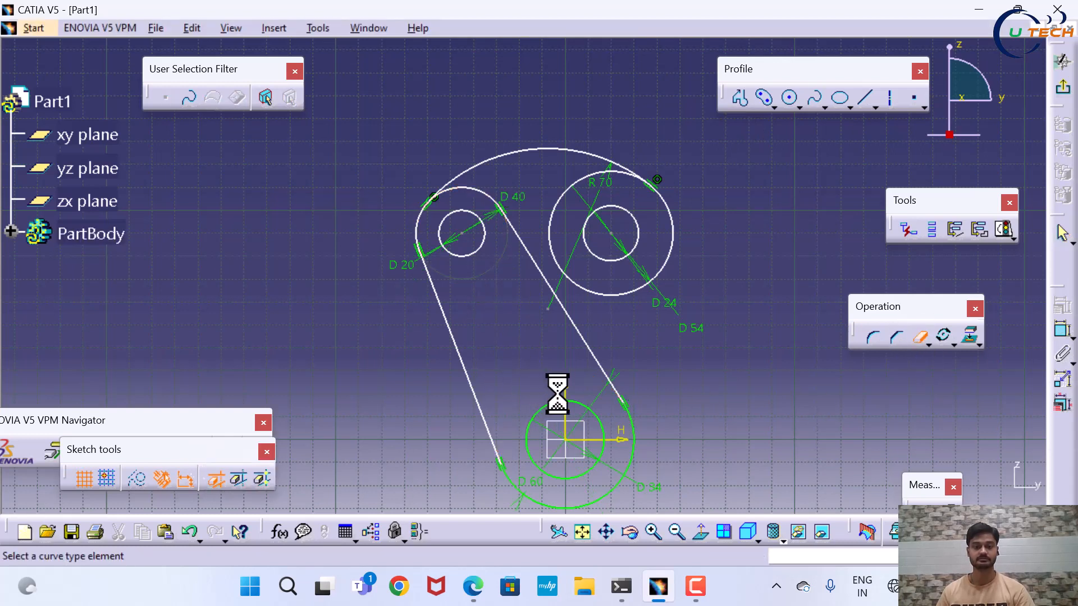
click(475, 586)
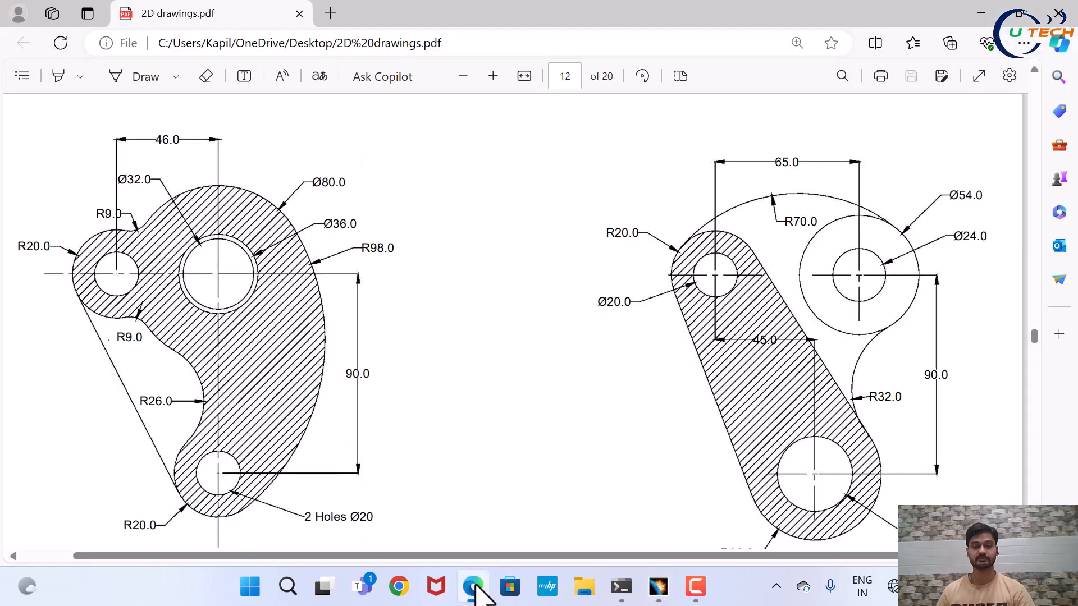
click(473, 586)
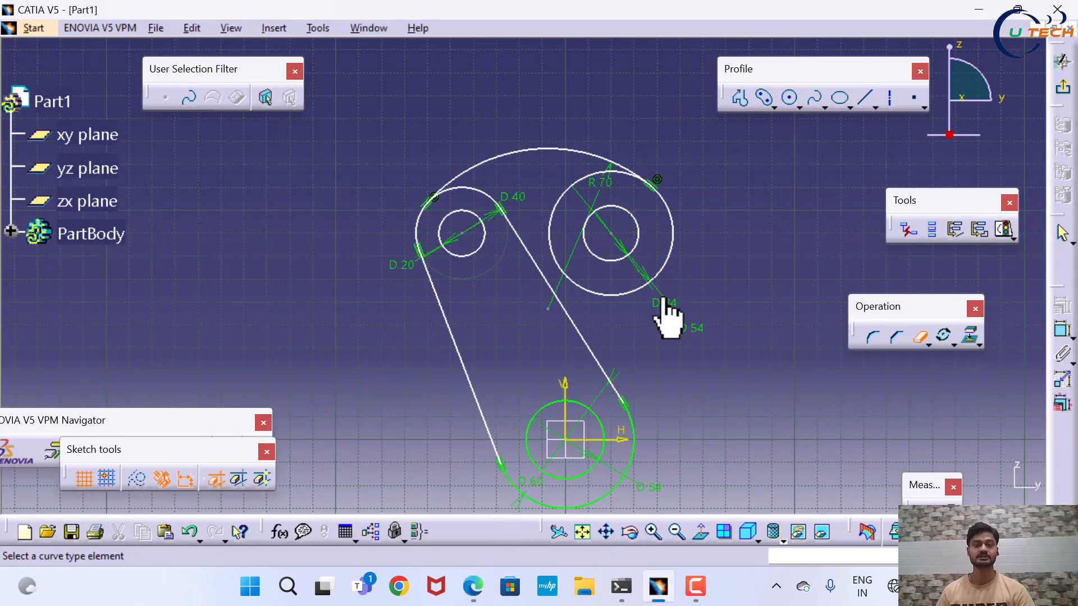
key(Escape)
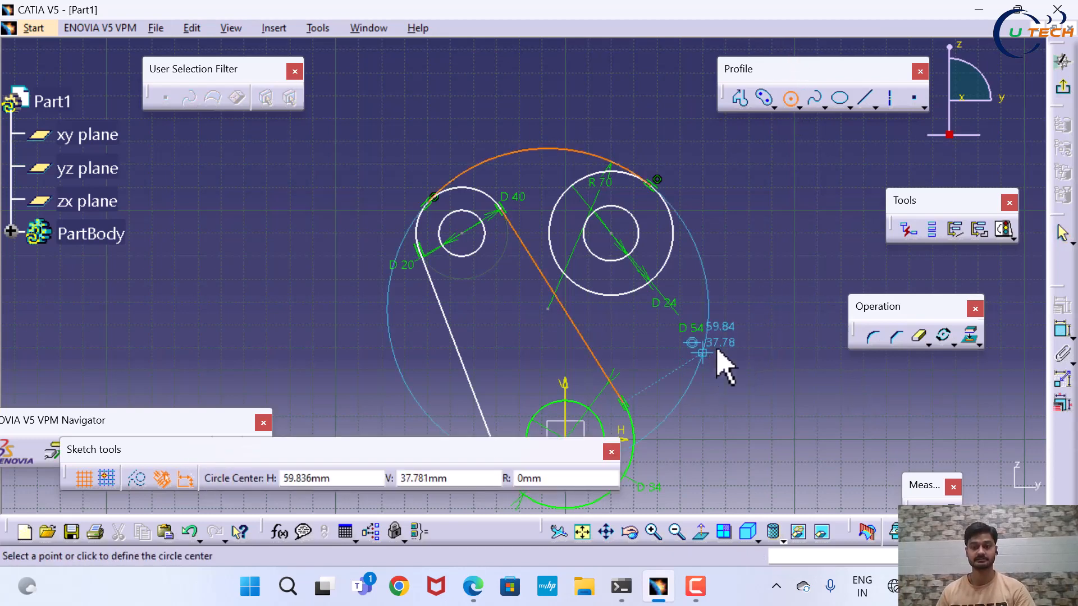
- Draw a circle to the right of the lever, between the upper-right and lower bosses, and dimension its radius as 32 mm
click(754, 332)
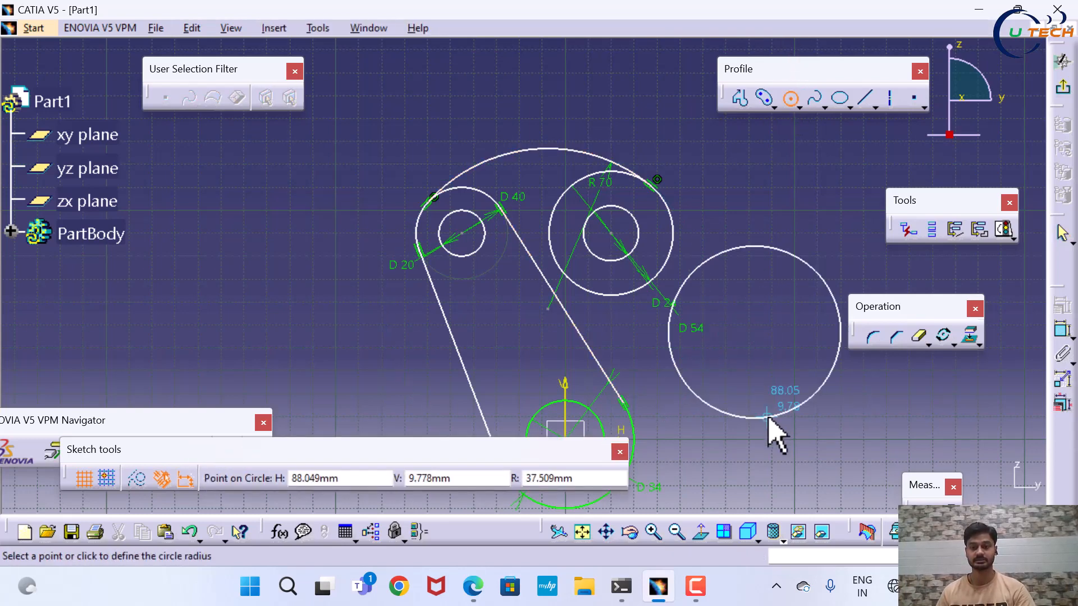
click(772, 418)
click(1059, 336)
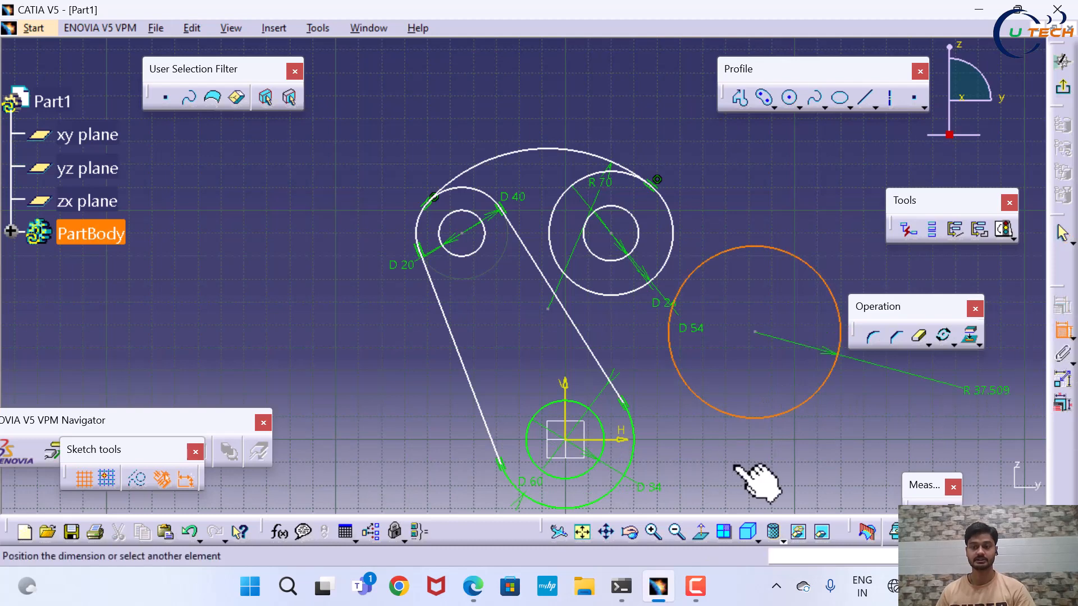
click(873, 418)
double_click(870, 394)
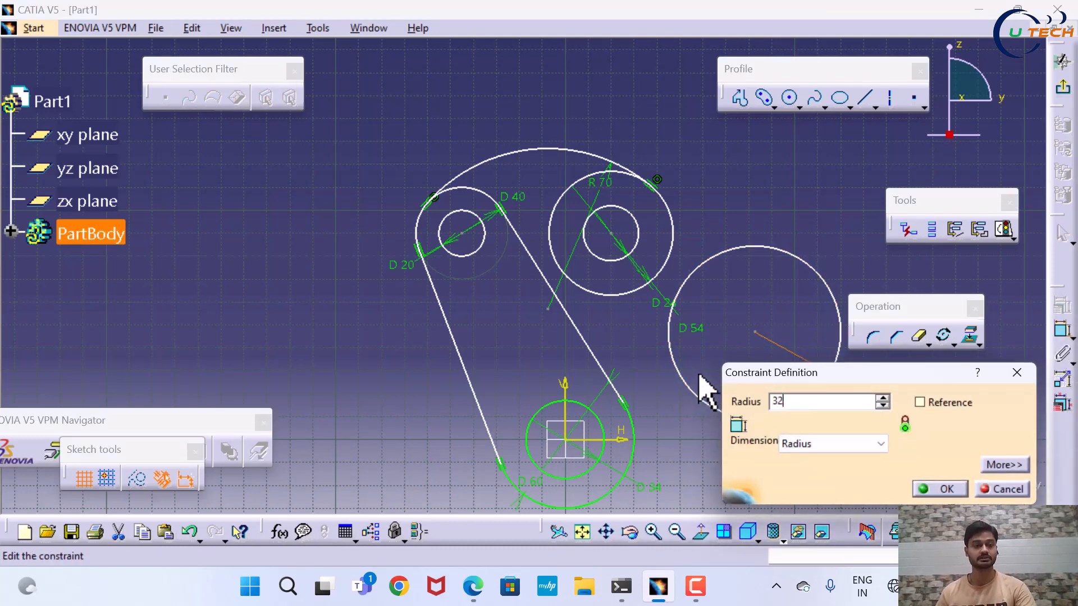
text(32)
click(946, 491)
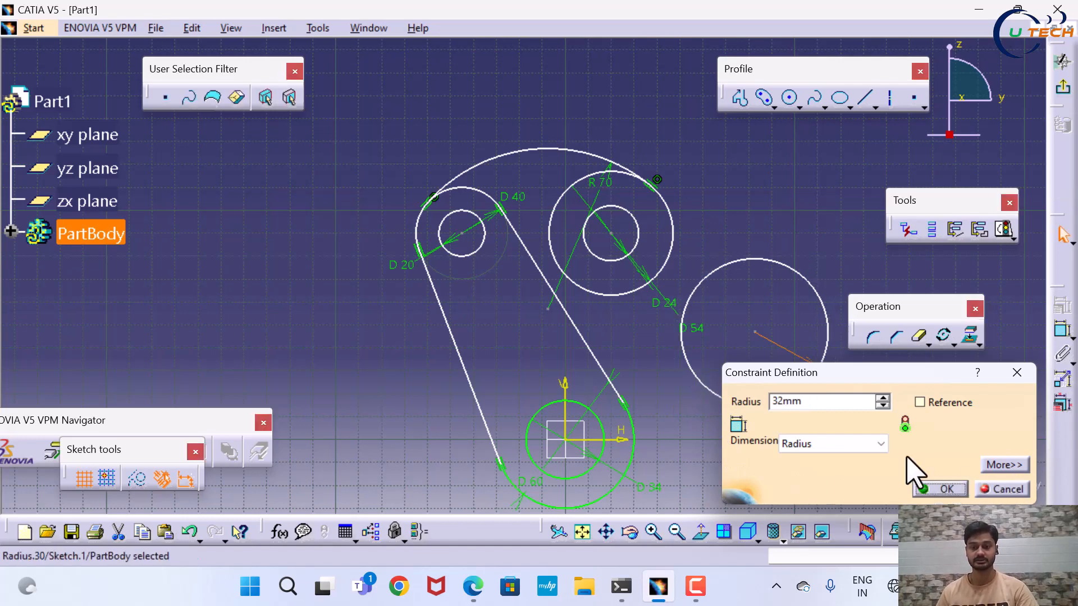
- Move the 32 mm radius circle beside the upper-right boss and try to constrain it tangent to the 54 mm circle
drag(781, 409, 721, 429)
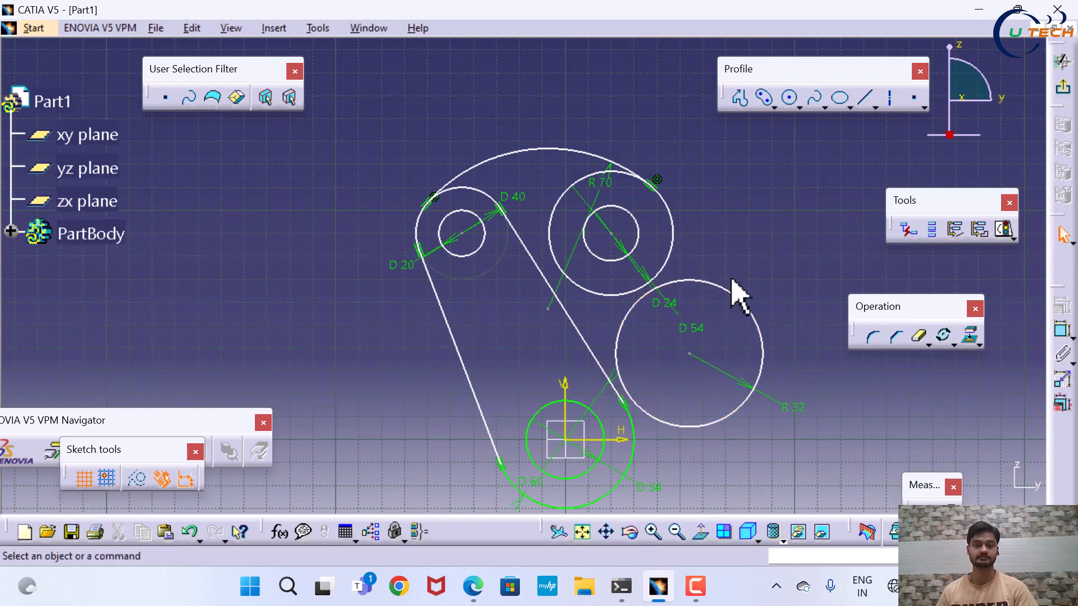
middle_drag(730, 281, 651, 209)
middle_drag(698, 328, 567, 270)
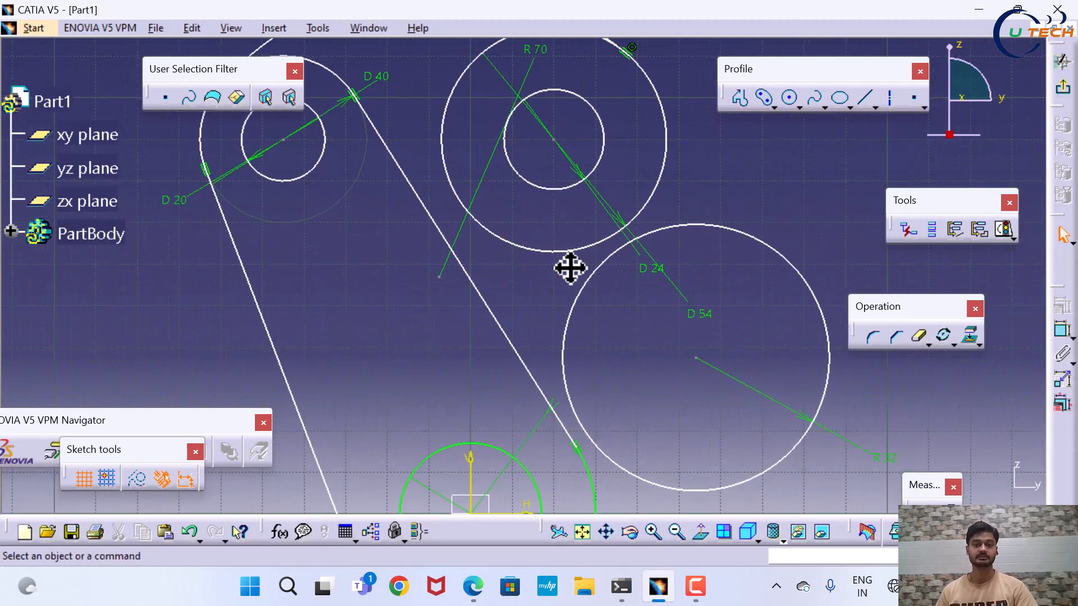
click(614, 257)
ctrl+click(595, 239)
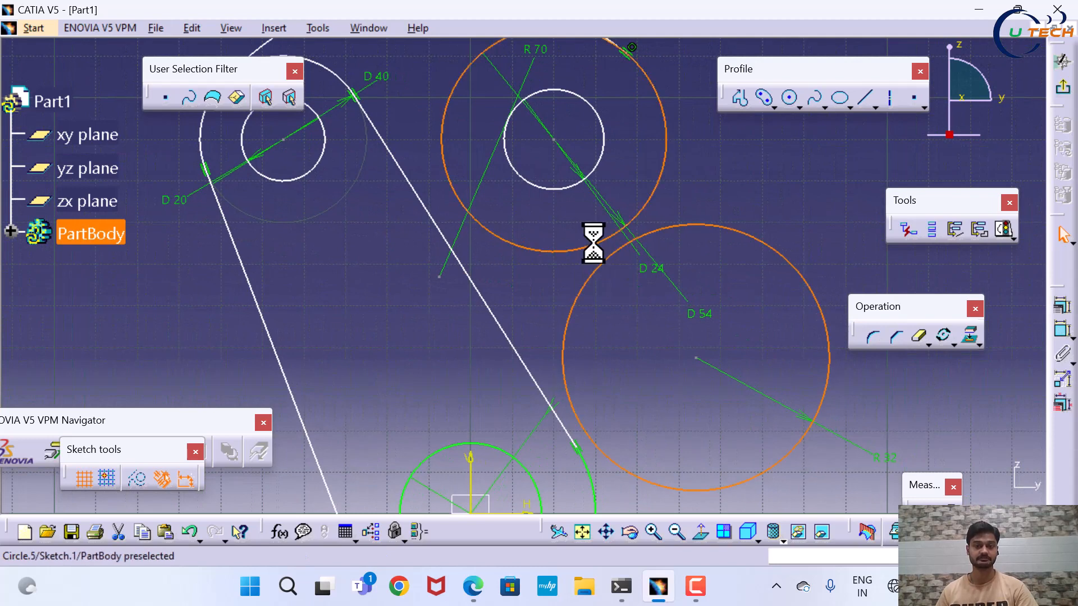
click(1065, 305)
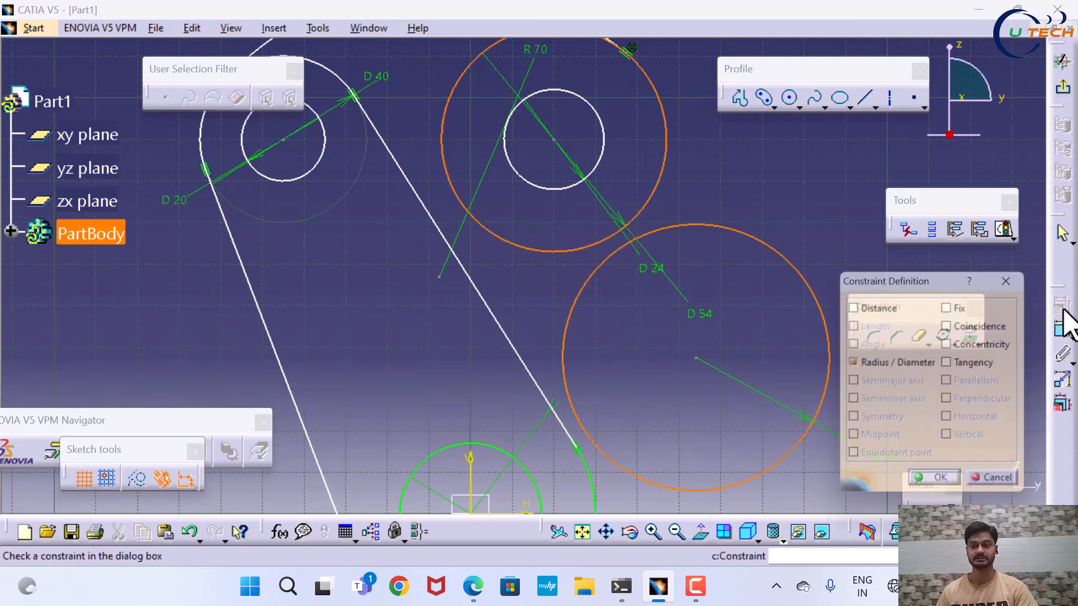
click(966, 365)
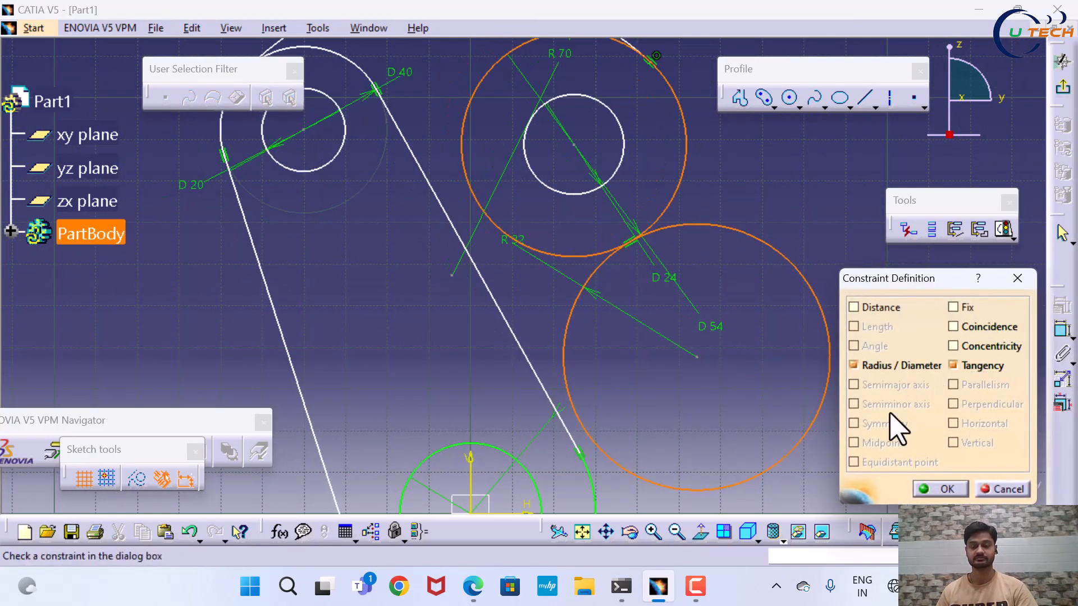
click(1014, 488)
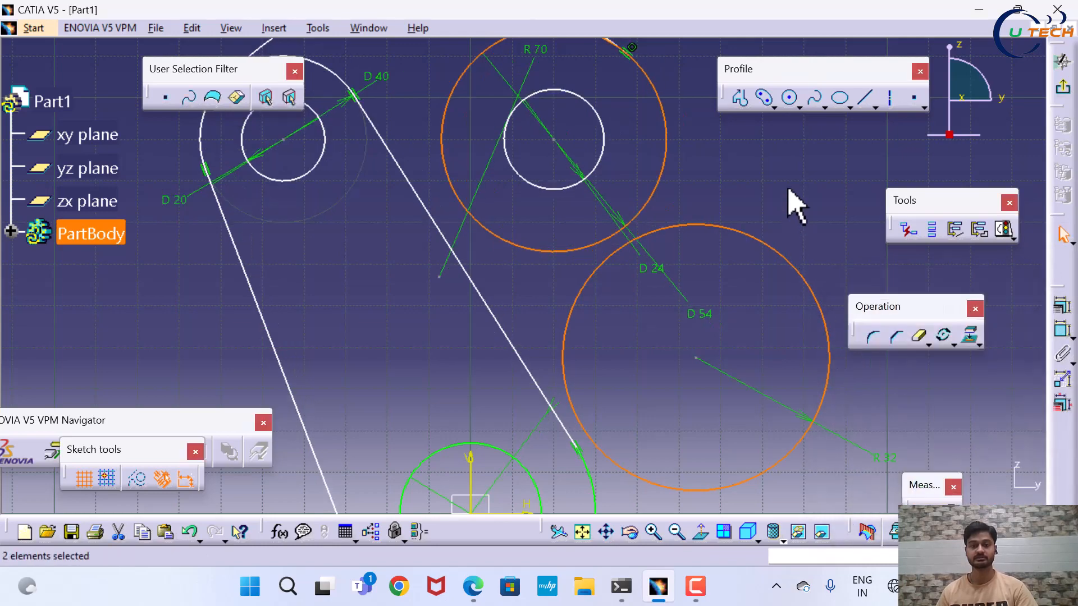
- Move the 32 mm radius circle clear of the lever and apply a Fix constraint to all the remaining lever geometry
ctrl+middle_drag(789, 190, 818, 339)
click(712, 248)
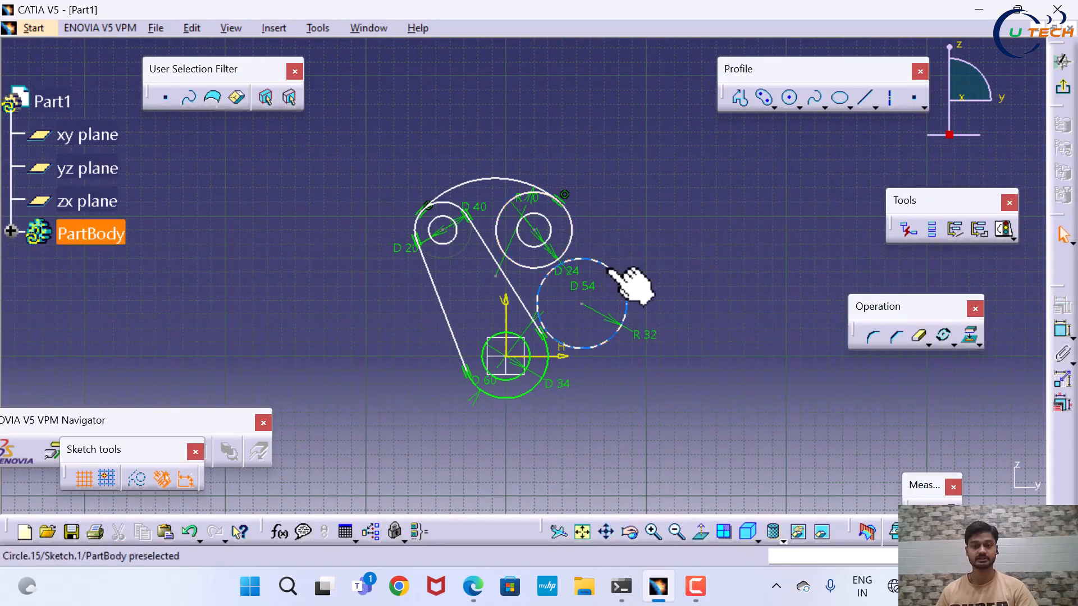
drag(612, 269, 758, 266)
click(620, 230)
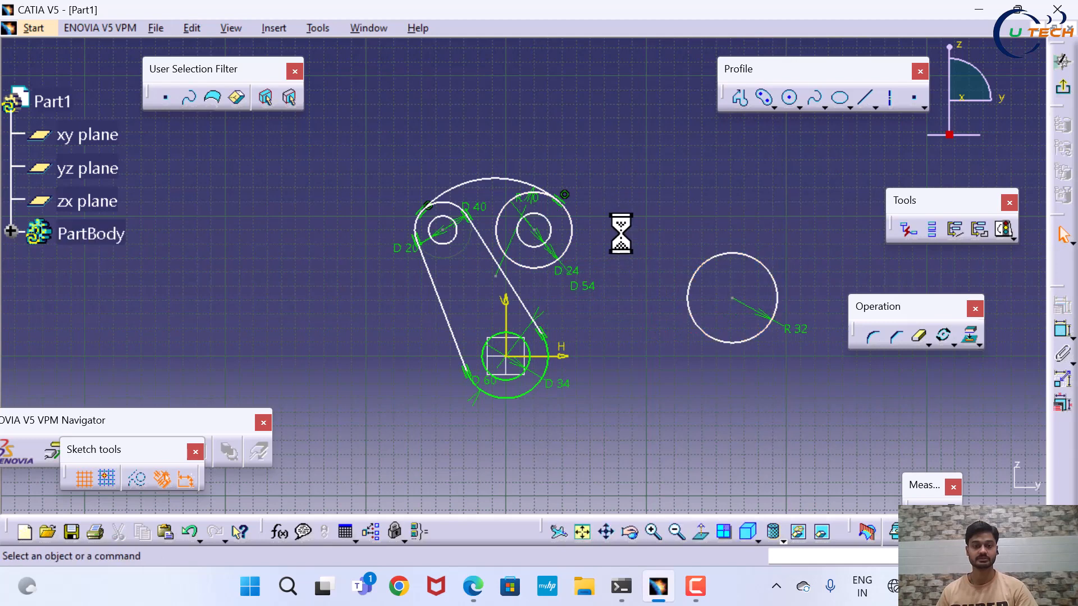
drag(357, 179, 640, 440)
click(1061, 310)
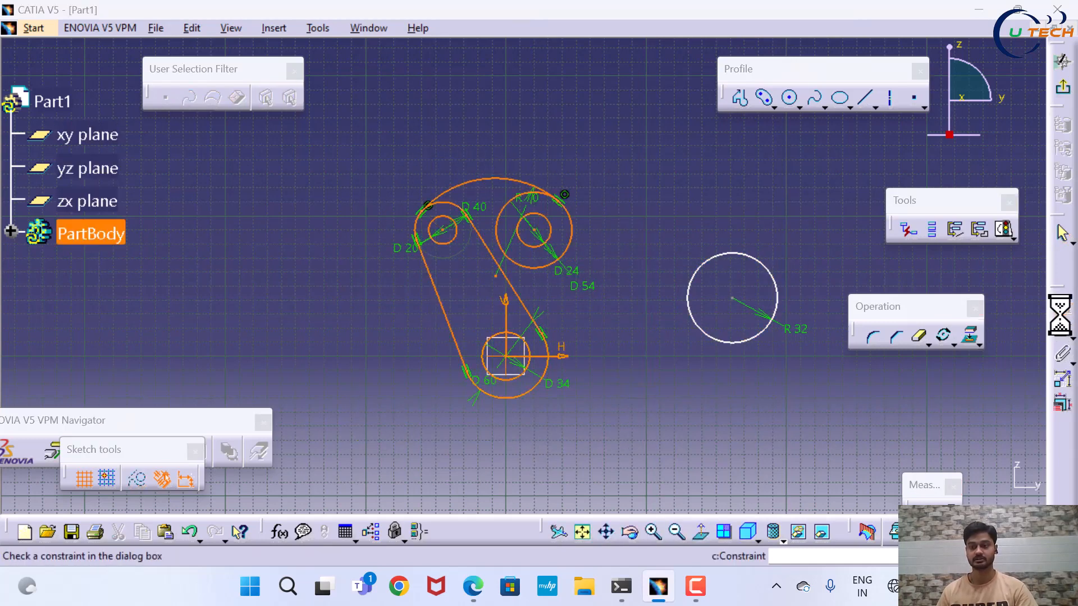
click(965, 307)
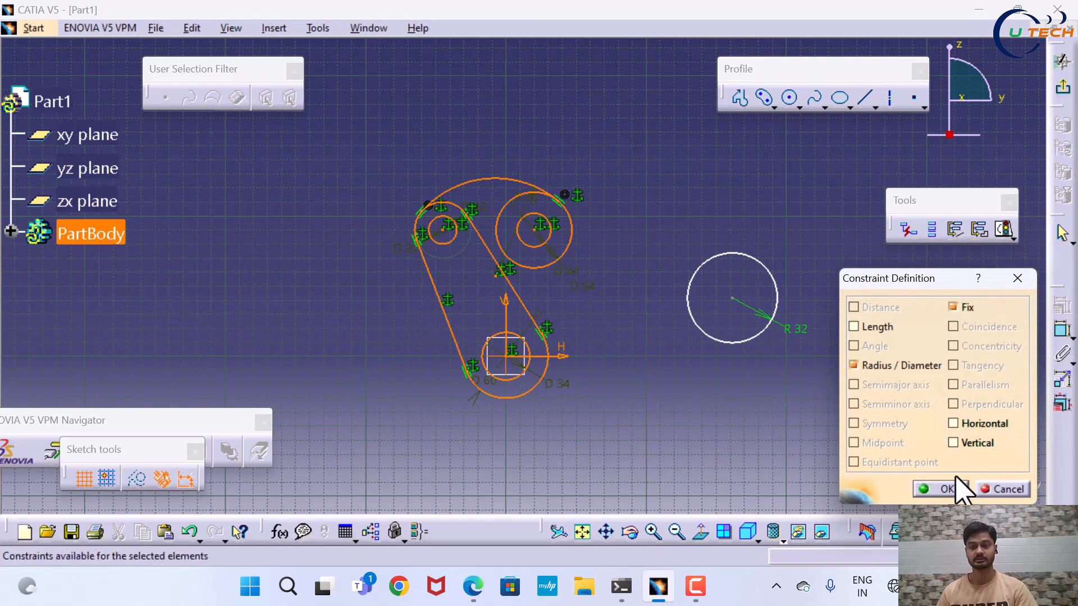
click(946, 489)
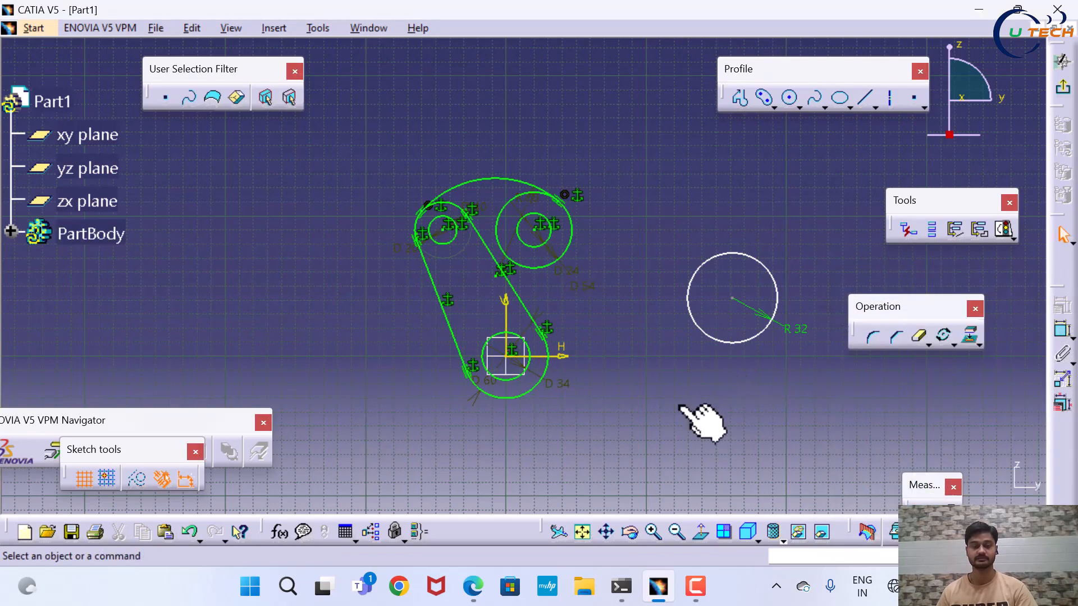
- Move the 32 mm radius circle back beside the lever, between the 54 mm circle and the lower boss
mouse_move(681, 406)
middle_down()
mouse_move(578, 329)
mouse_move(582, 349)
middle_up()
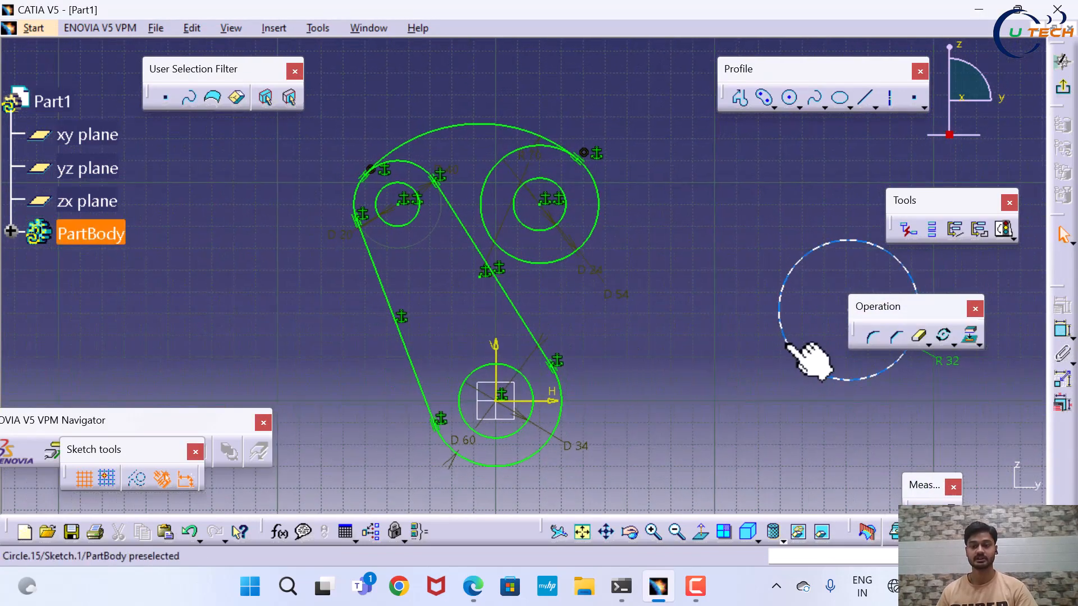
drag(786, 345, 549, 357)
click(774, 295)
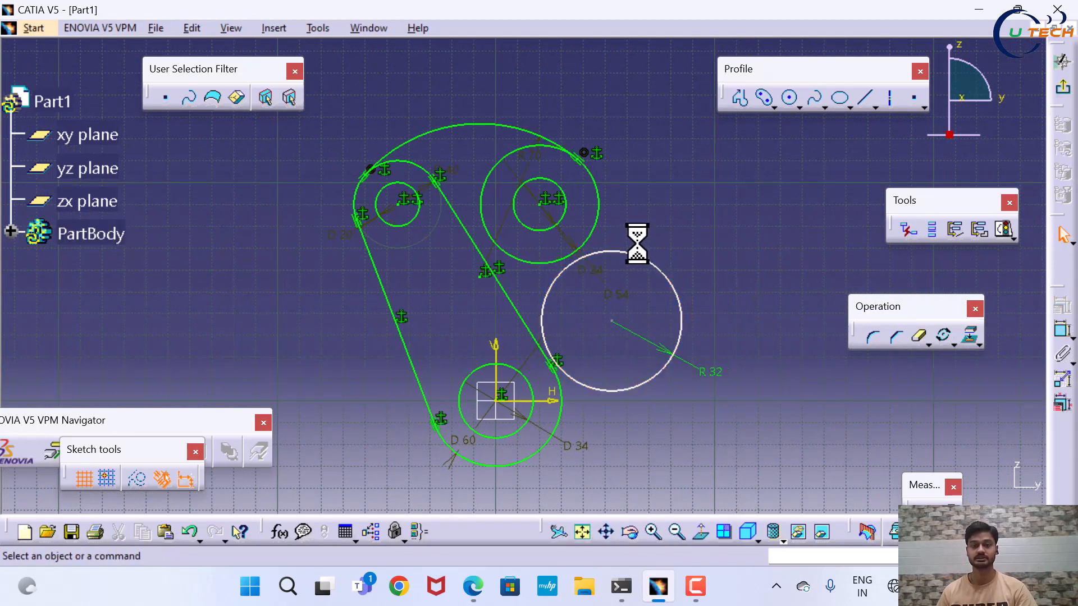
- Constrain the 32 mm radius circle tangent to the 54 mm circle of the upper-right boss
click(591, 234)
ctrl+click(617, 250)
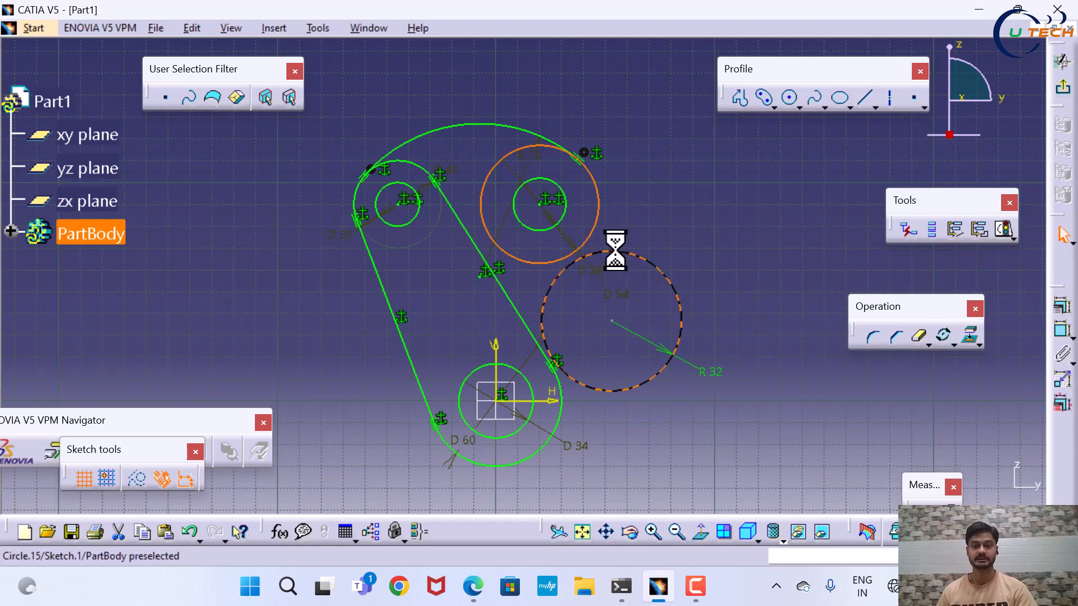
click(1059, 306)
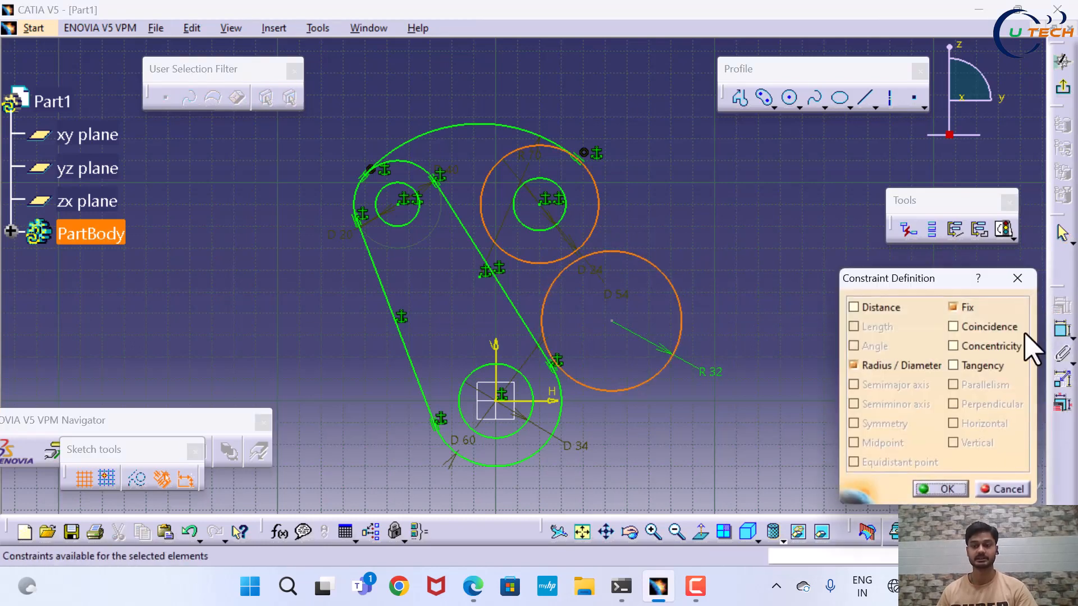
click(982, 366)
click(942, 489)
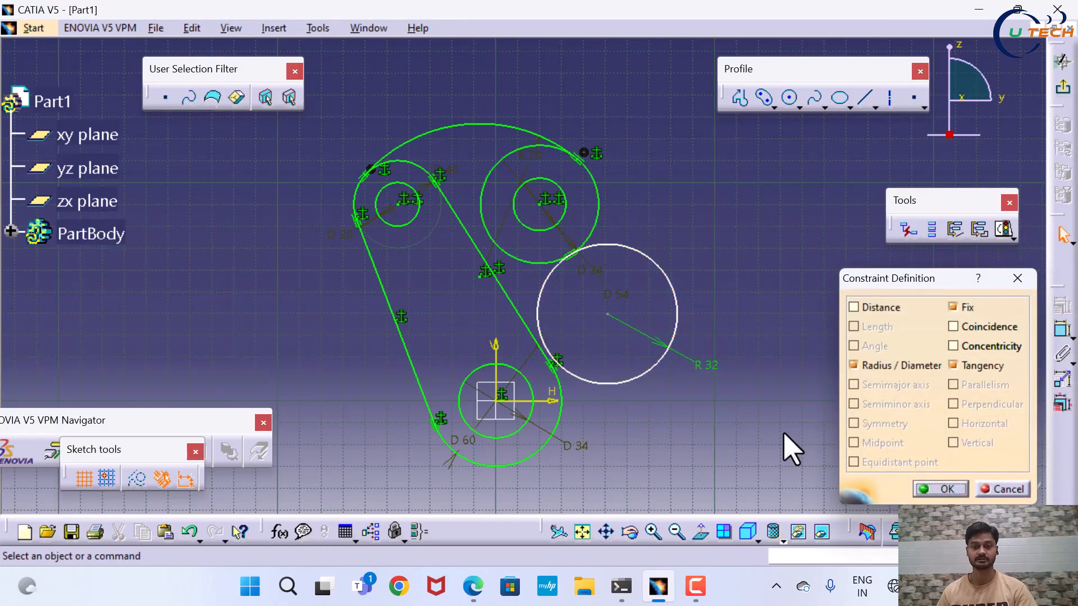
- Constrain the 32 mm radius circle tangent to the 60 mm diameter outer arc of the lower boss
ctrl+click(561, 405)
click(1064, 325)
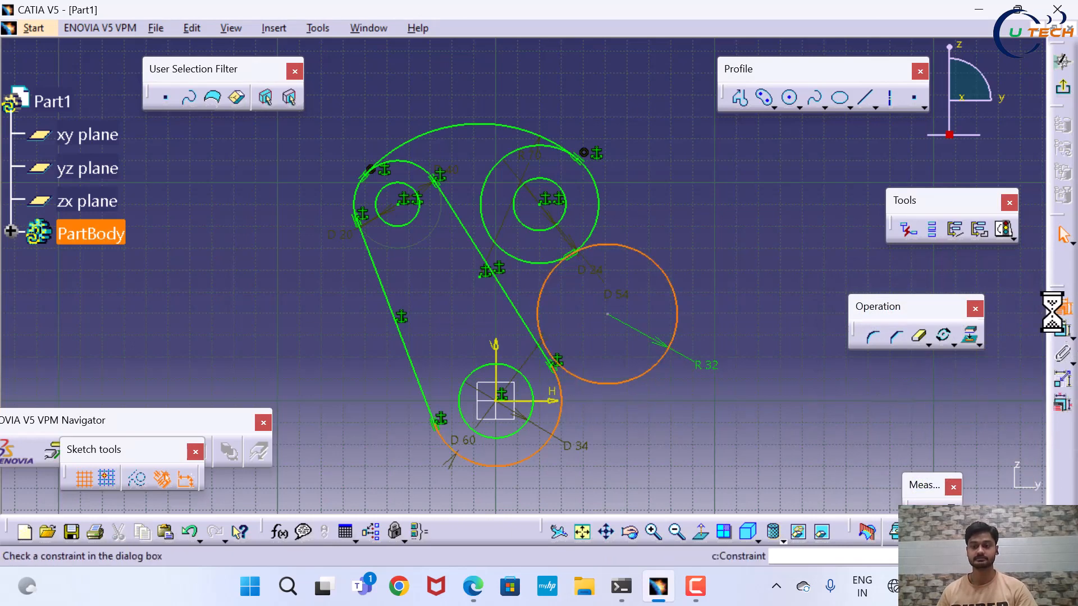
click(982, 366)
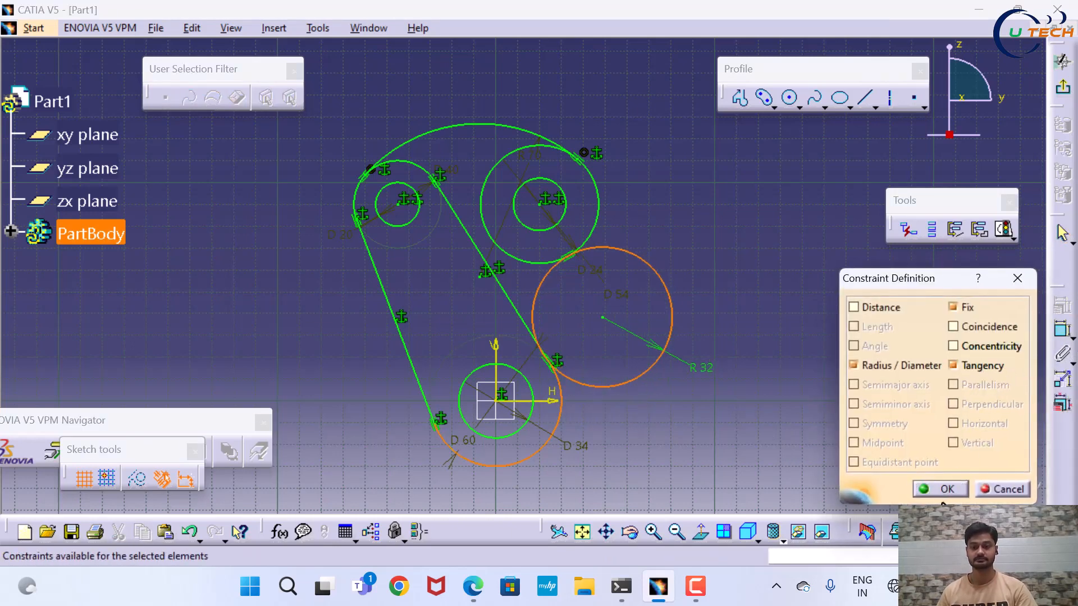
click(957, 489)
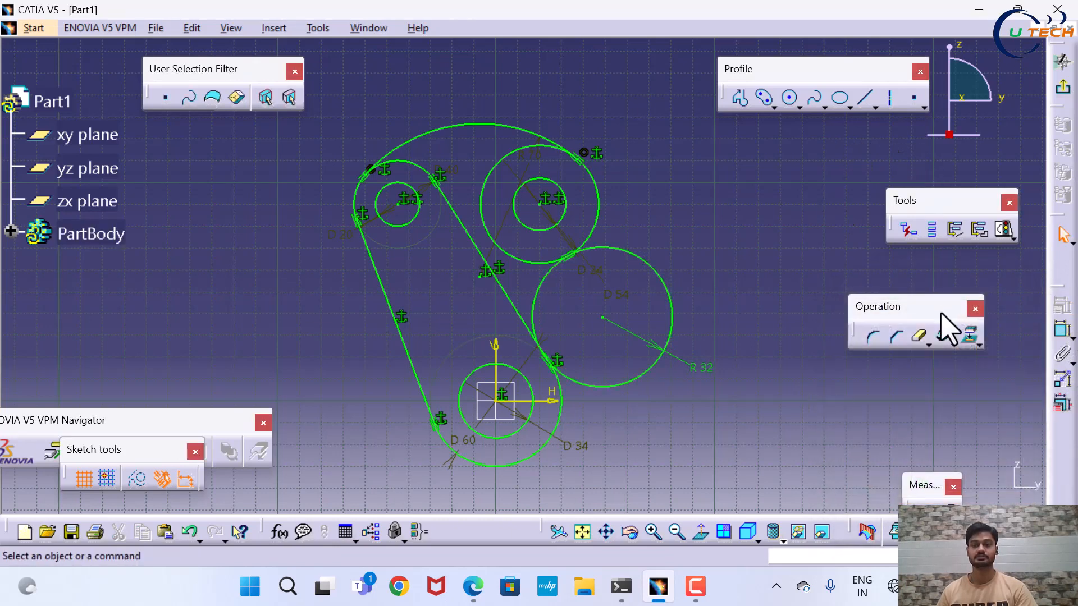
- Quick Trim the outer part of the 32 mm radius circle, keeping the arc between the bosses, and compare the sketch with the PDF drawing
click(919, 338)
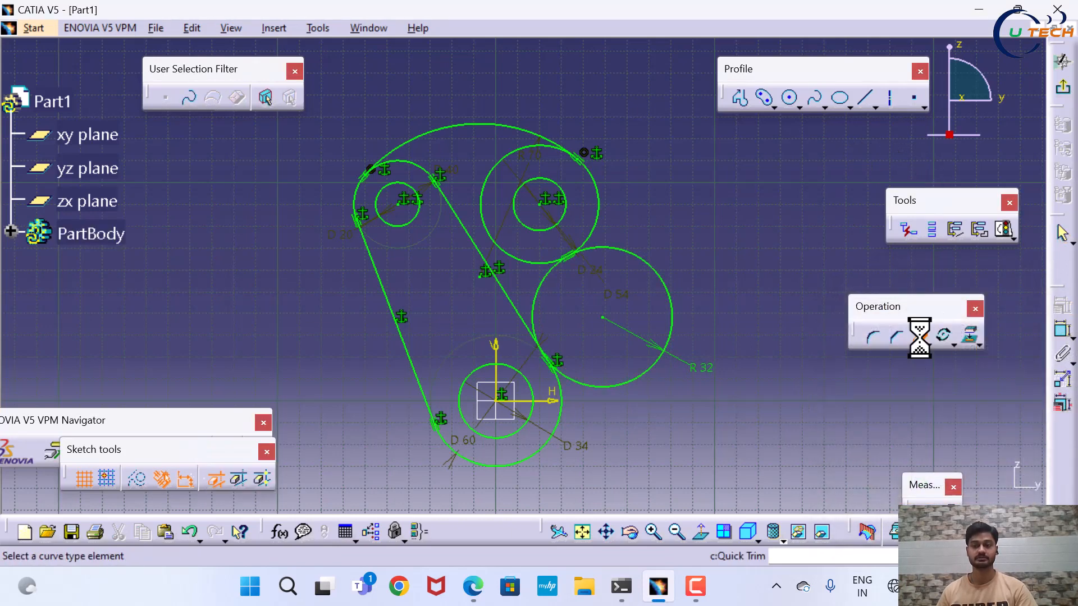
click(660, 361)
mouse_move(691, 298)
middle_down()
mouse_move(760, 315)
mouse_move(776, 333)
middle_up()
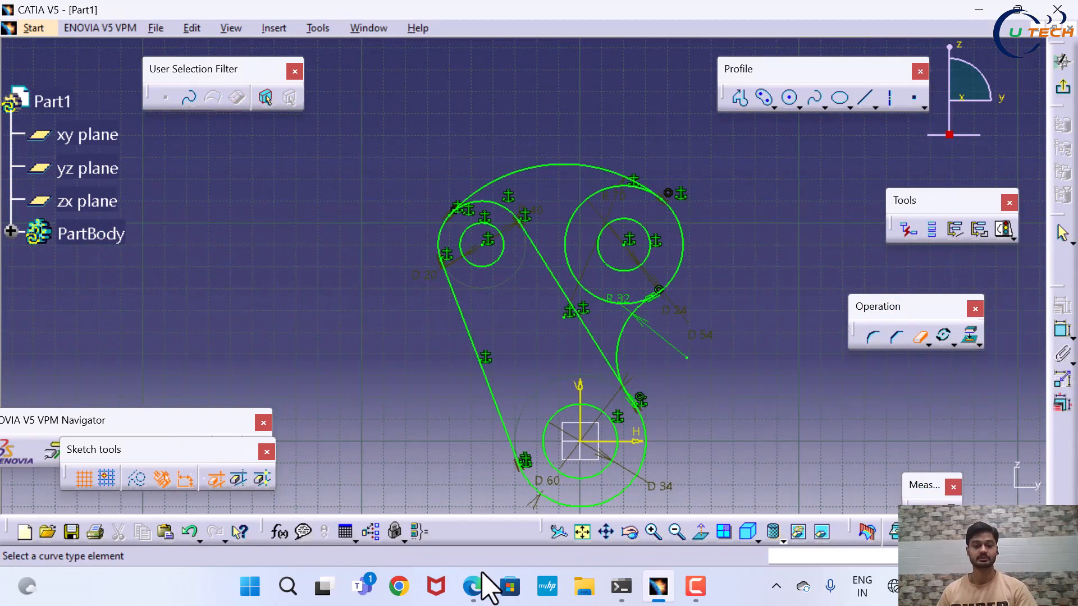
click(473, 587)
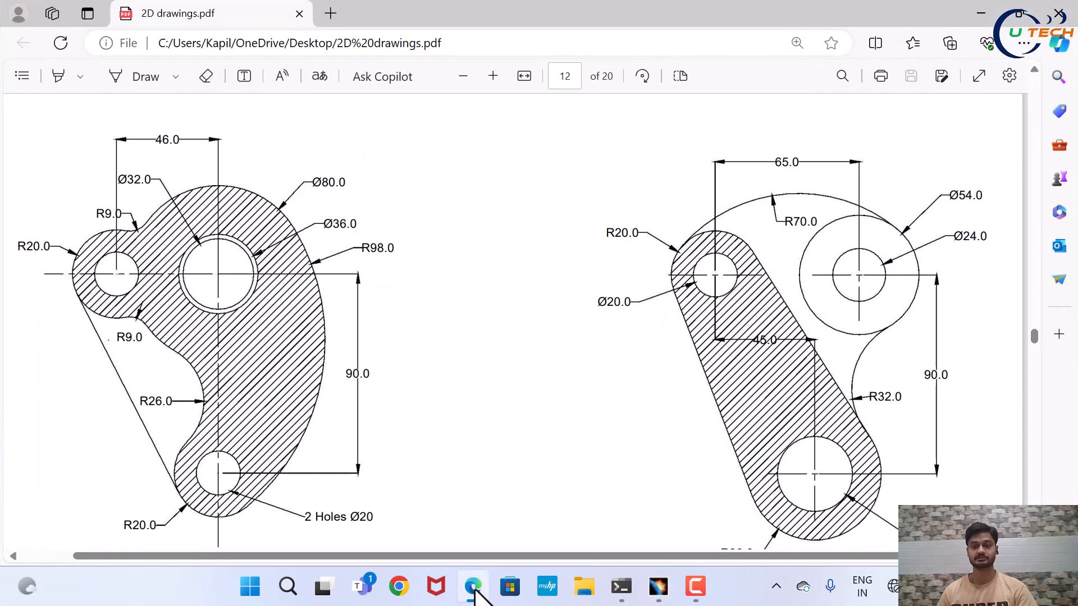
click(474, 587)
click(473, 587)
click(474, 586)
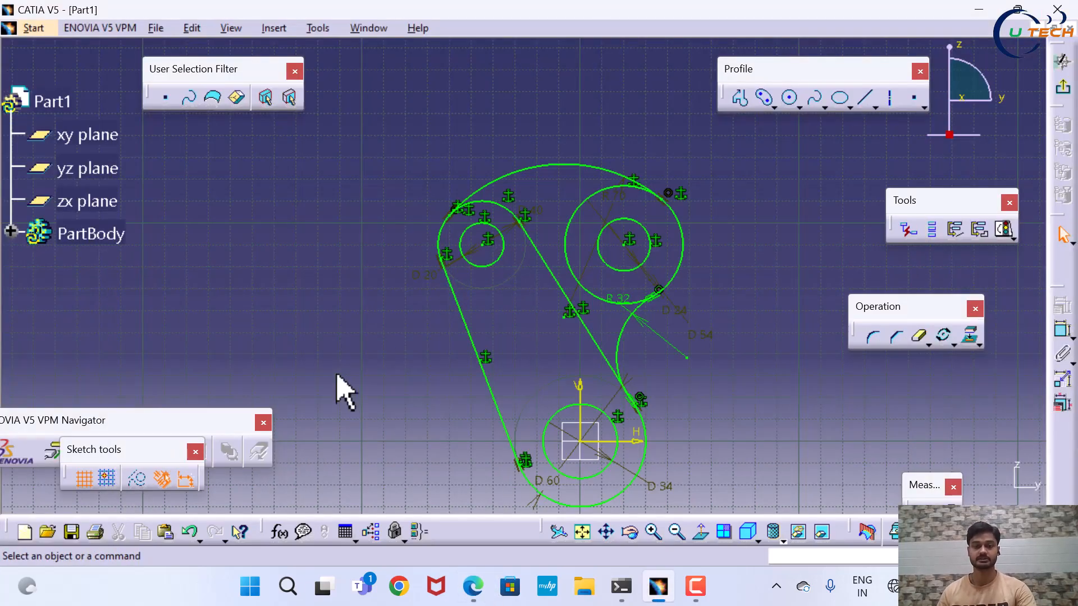
- Delete both diameter dimensions of the upper-left boss and the 54 mm diameter dimension of the upper-right boss
ctrl+middle_drag(470, 320, 419, 261)
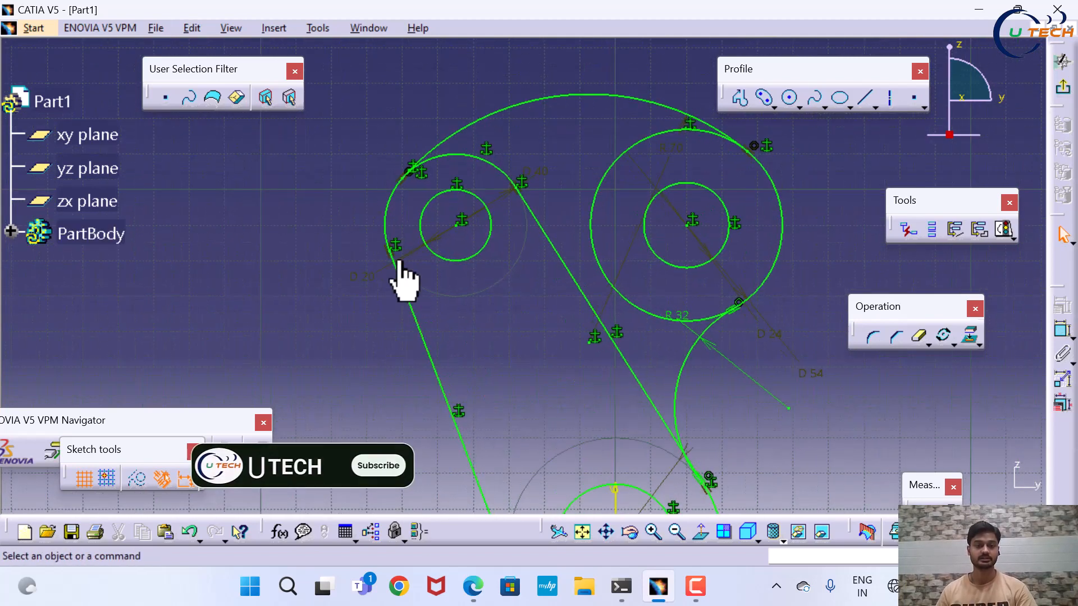
double_click(410, 252)
key(Delete)
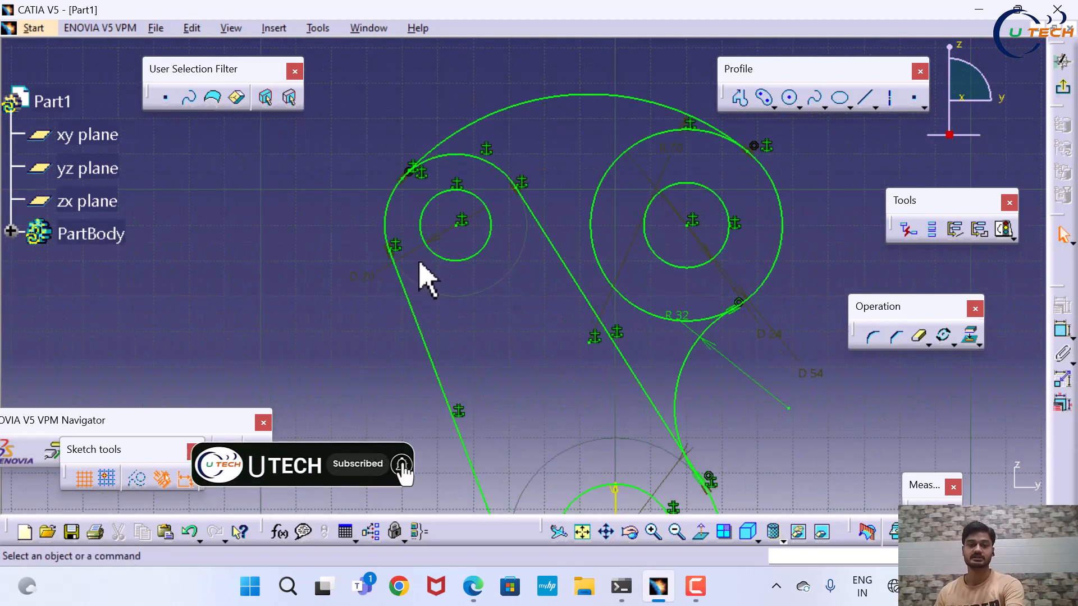
click(414, 249)
key(Delete)
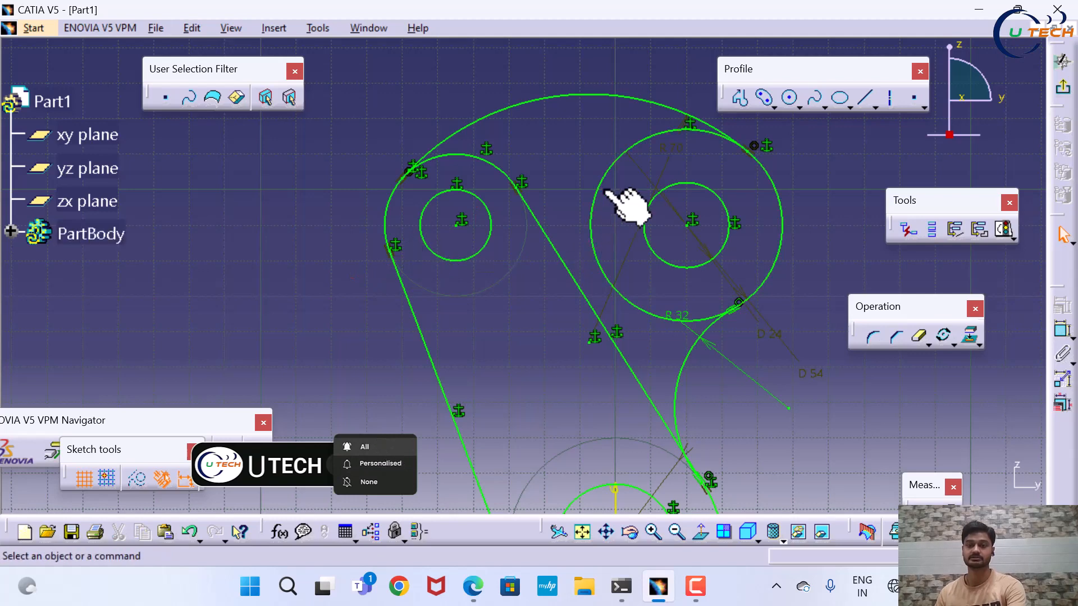
click(650, 176)
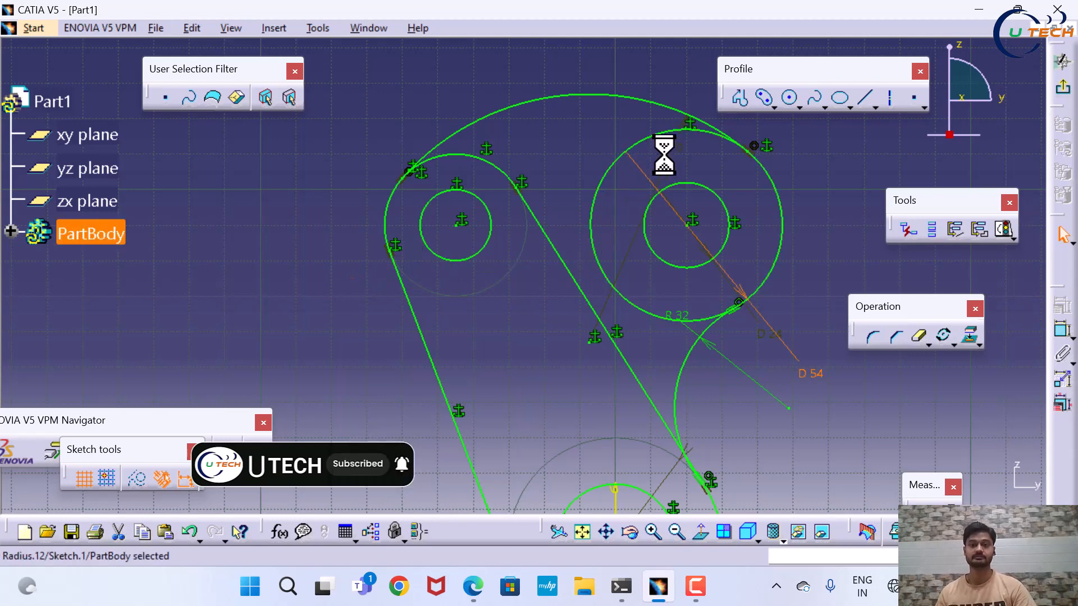
key(Delete)
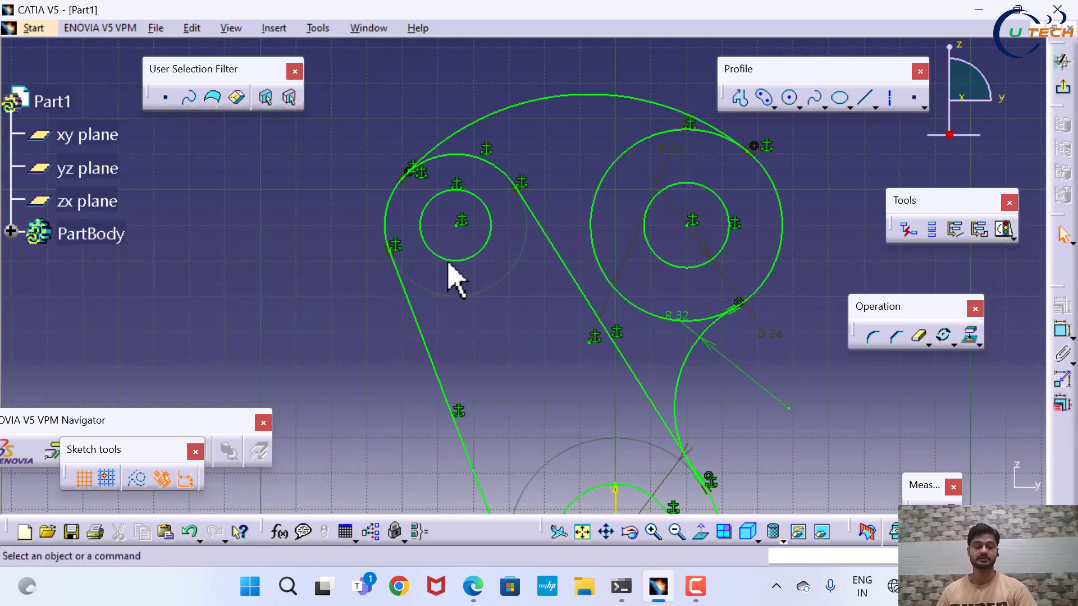
ctrl+middle_drag(448, 263, 465, 320)
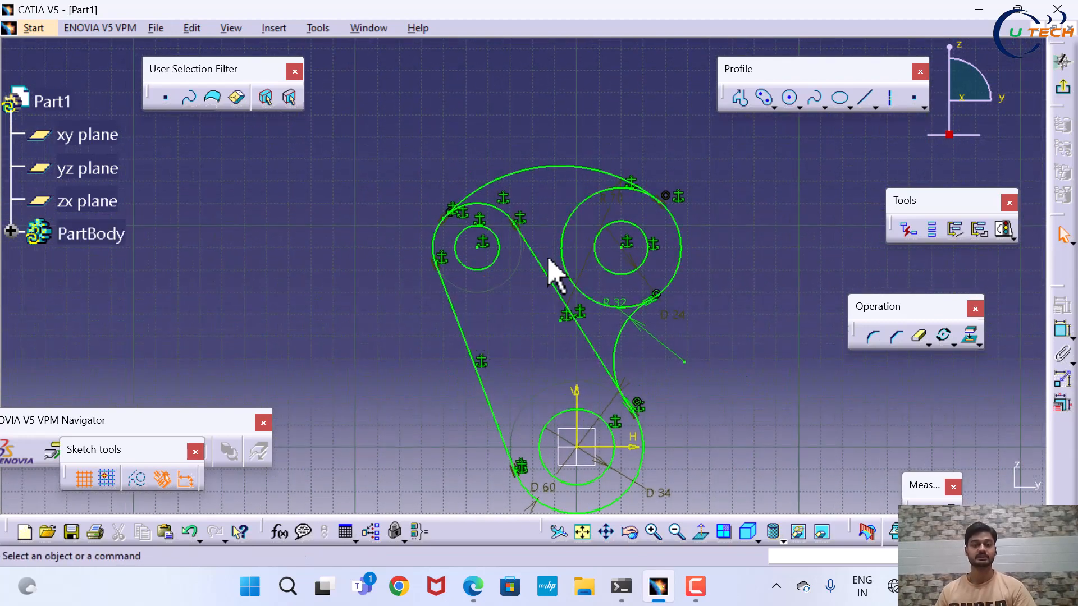
mouse_move(556, 275)
ctrl+middle_down()
mouse_move(560, 305)
mouse_move(542, 281)
ctrl+middle_up()
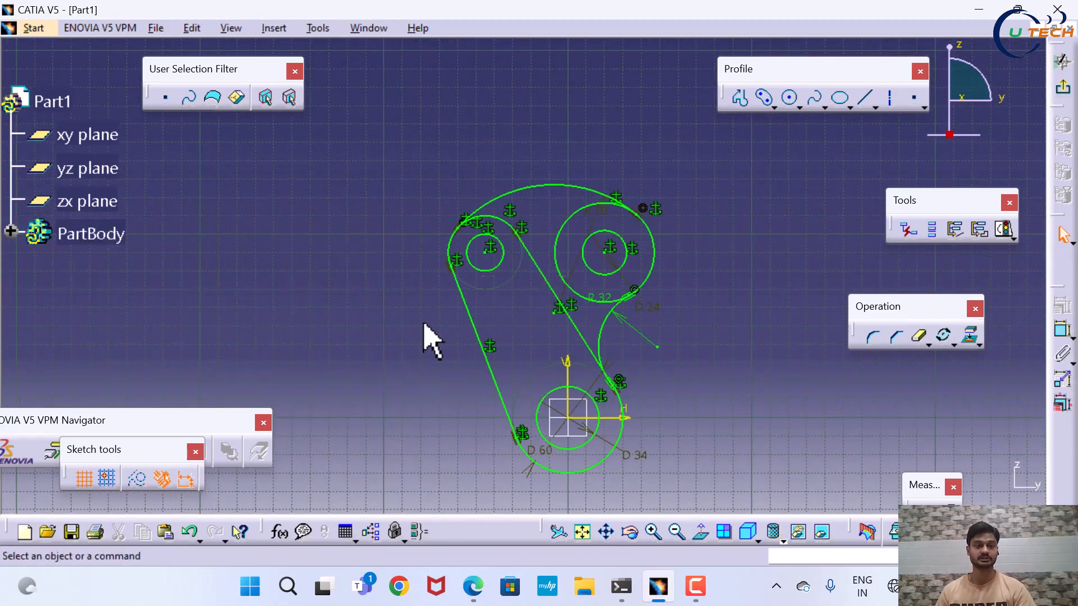